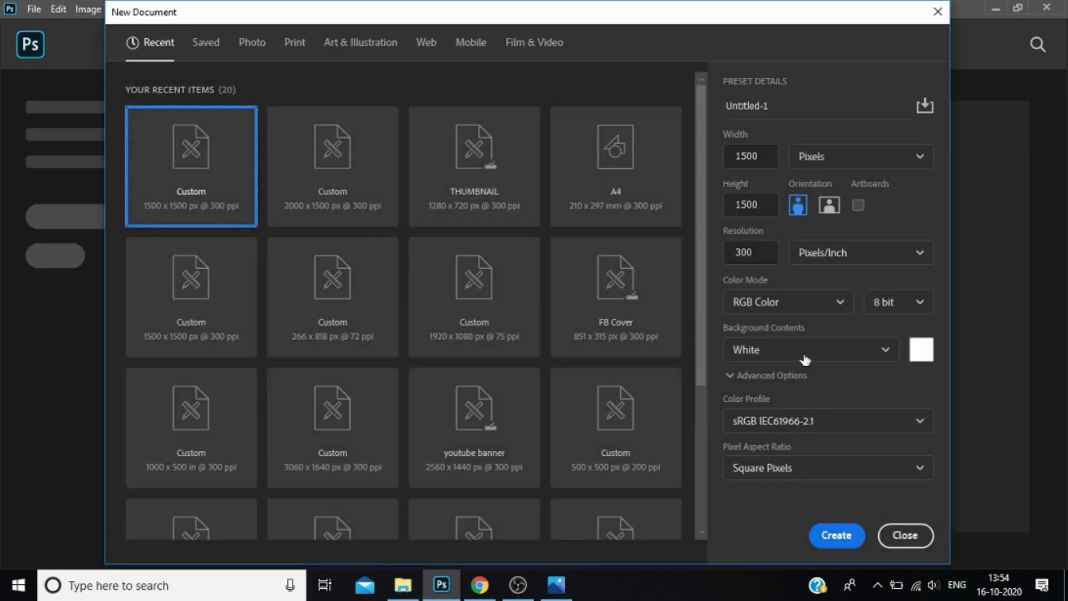
# Create a white 1500 × 1500 px document at 300 ppi and draw a rectangle about 1566 × 1029 px over the upper canvas.
pyautogui.click(832, 536)
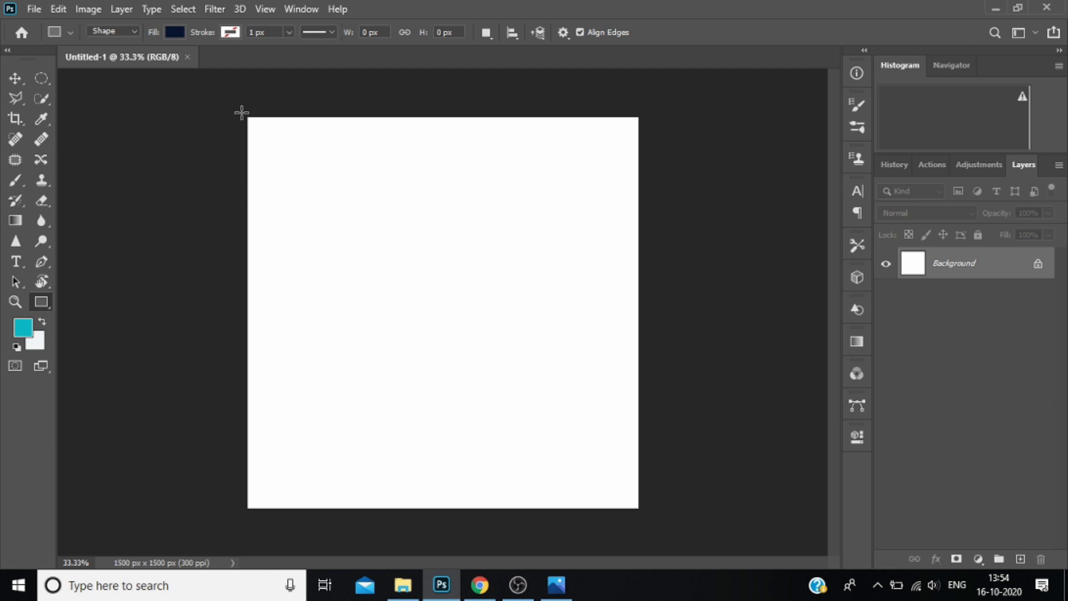
pyautogui.moveTo(243, 113); pyautogui.dragTo(649, 380)
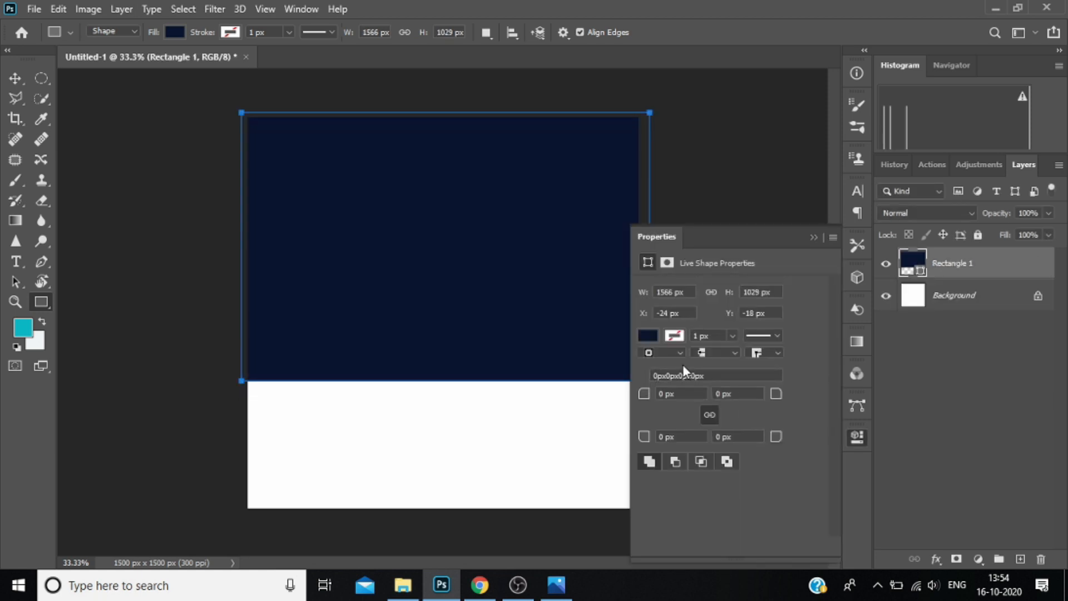
# Fill the rectangle with a bright turquoise and set its stroke width to 0 px.
pyautogui.click(649, 336)
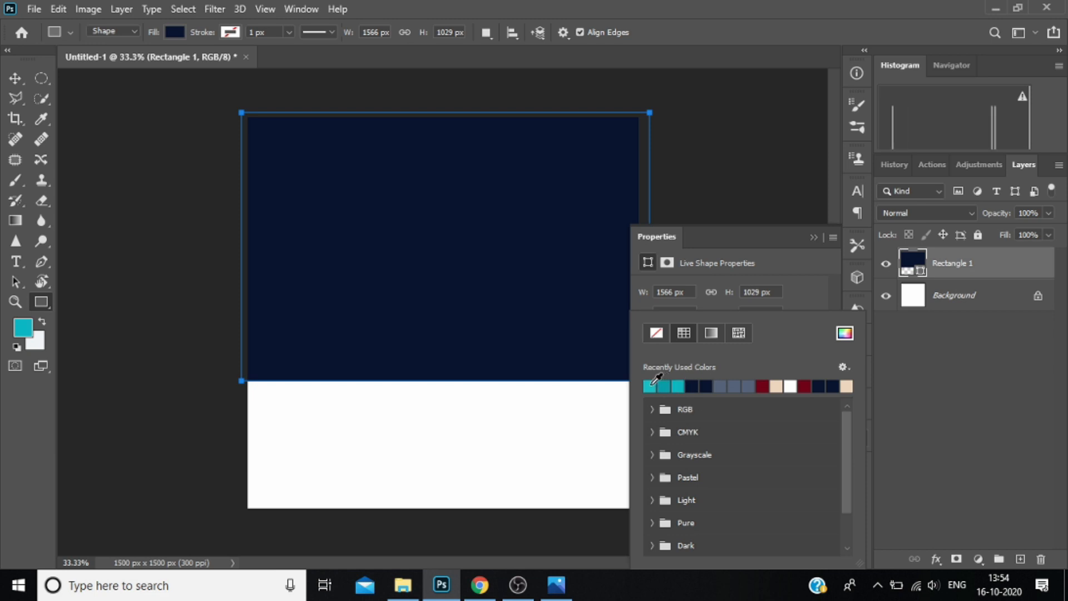
pyautogui.click(649, 386)
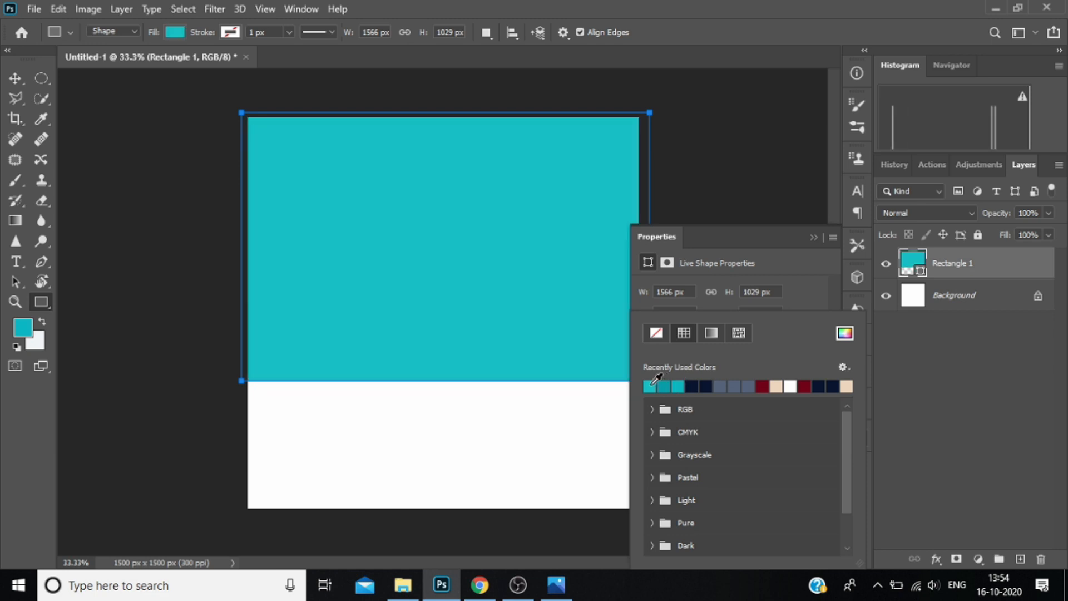
pyautogui.click(797, 282)
pyautogui.click(732, 336)
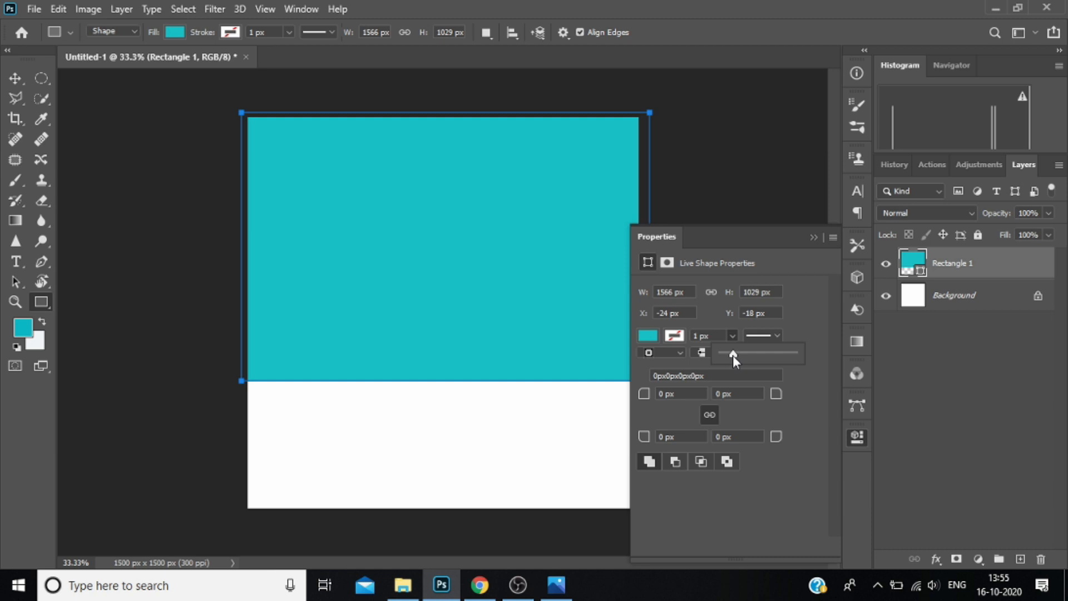
pyautogui.click(647, 334)
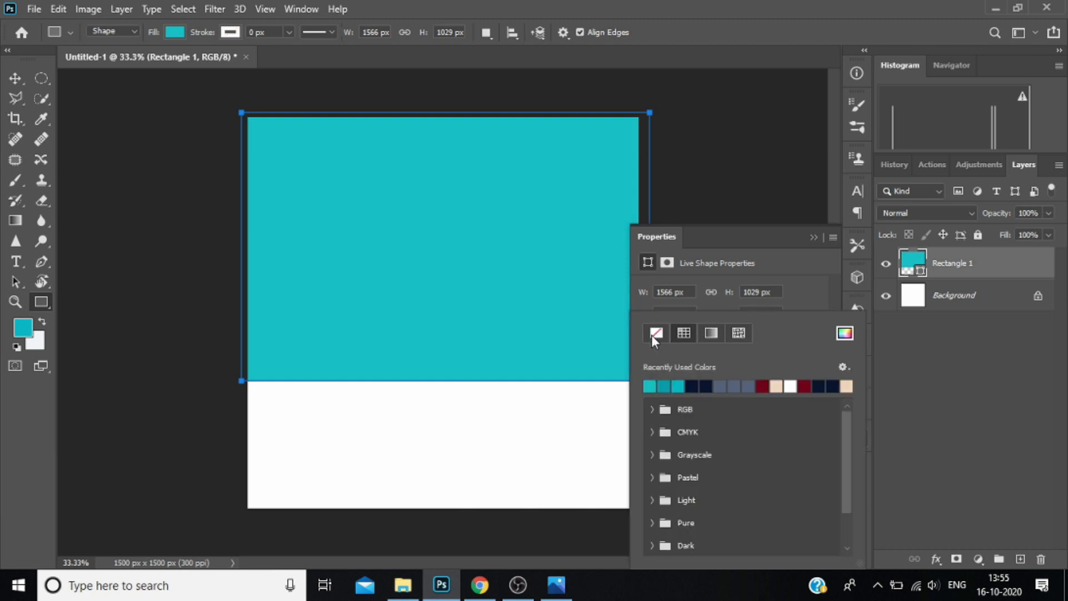
pyautogui.click(845, 334)
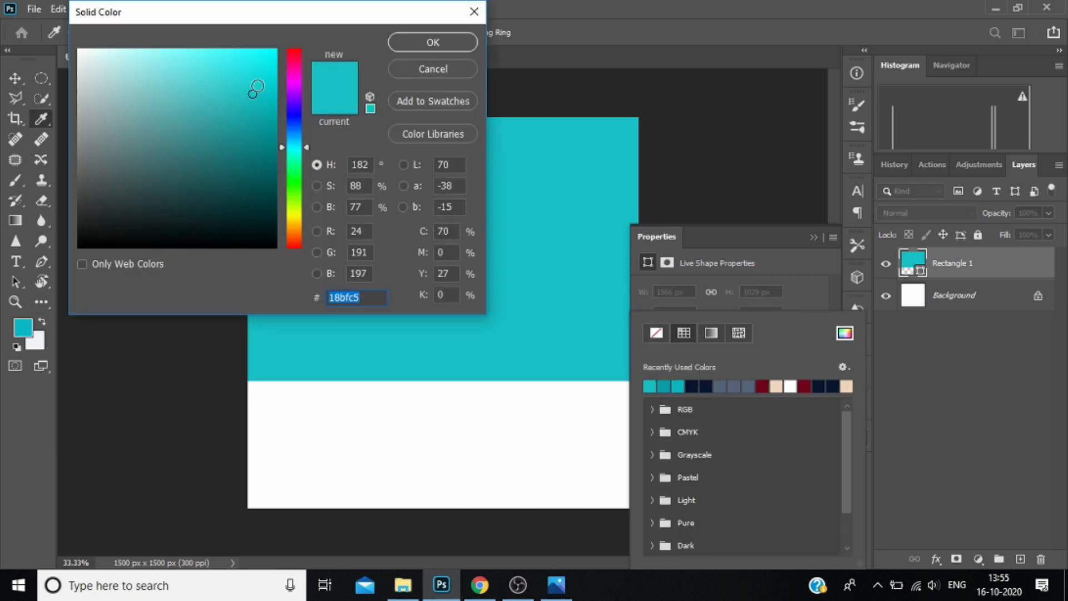
pyautogui.click(258, 86)
pyautogui.click(433, 42)
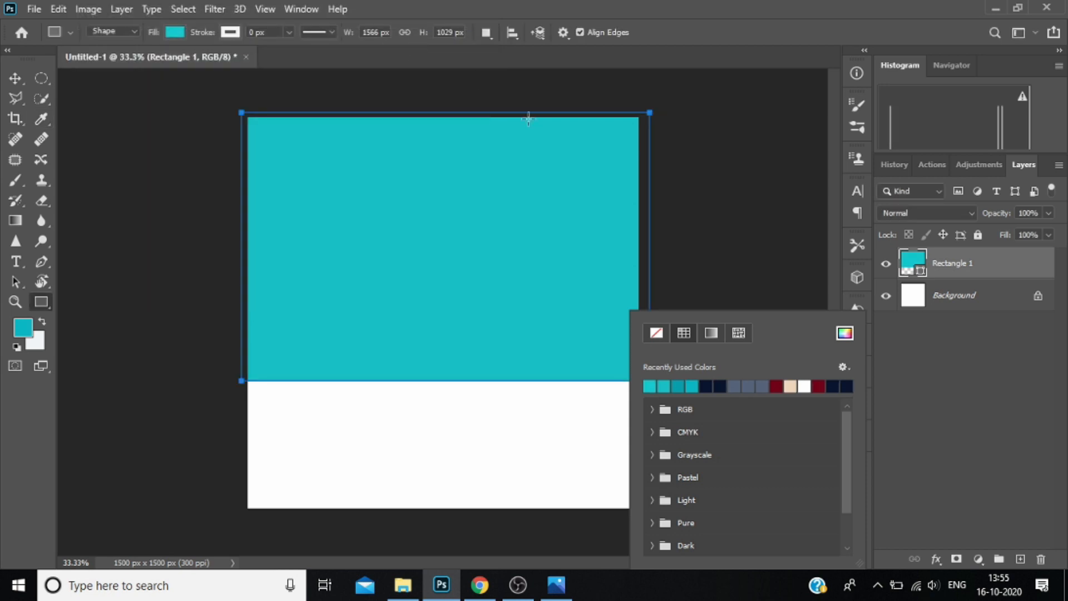
pyautogui.click(883, 274)
pyautogui.press('Escape')
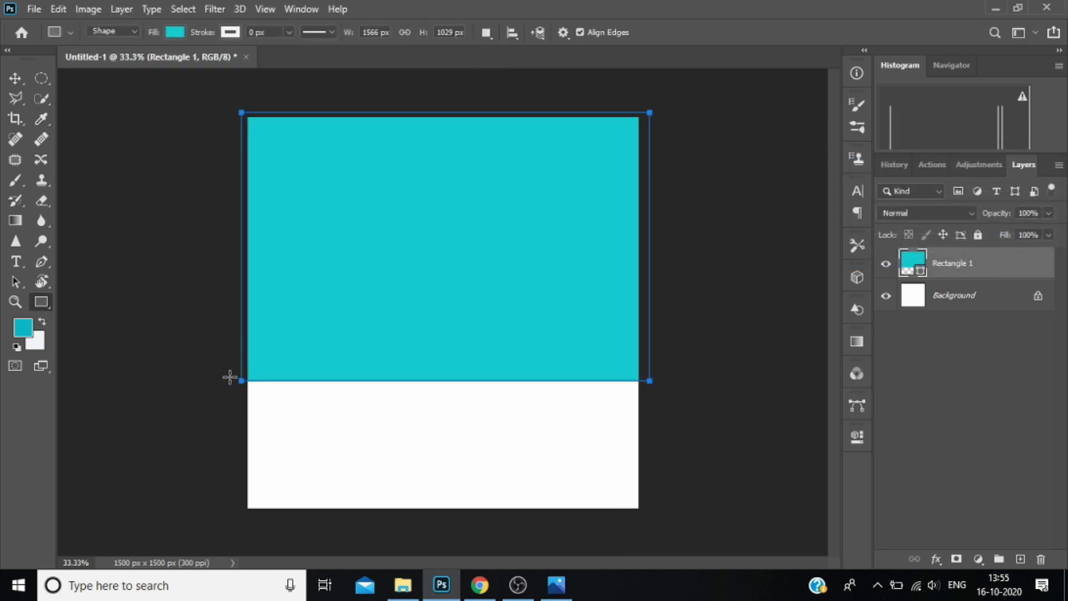
# Draw a second rectangle about 1701 × 564 px across the lower canvas as the floor and fill it with darker teal.
pyautogui.moveTo(230, 374); pyautogui.dragTo(673, 521)
pyautogui.click(650, 338)
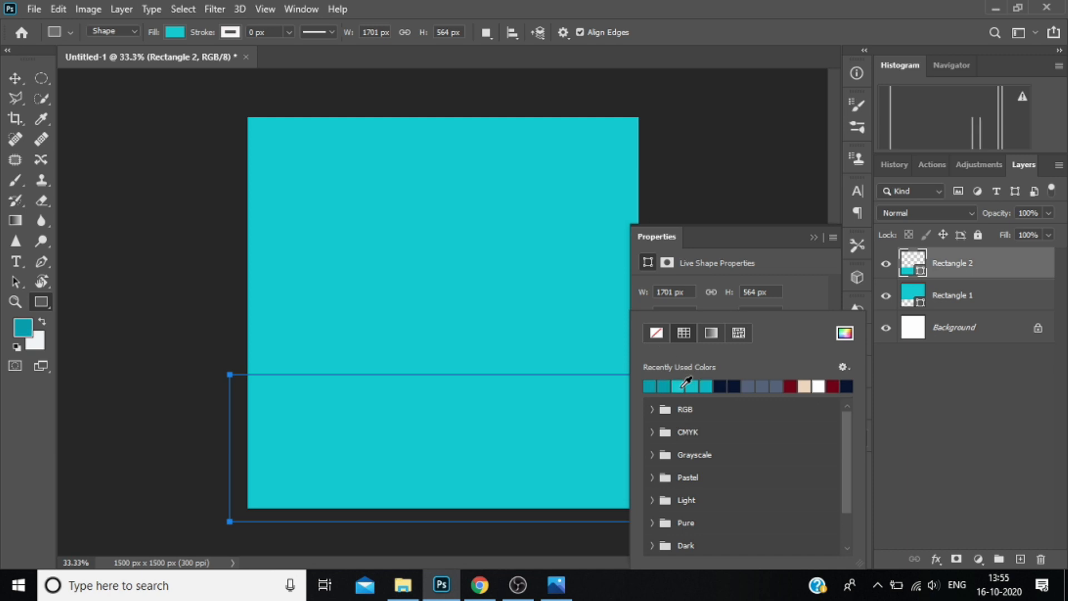
pyautogui.click(683, 386)
pyautogui.click(815, 237)
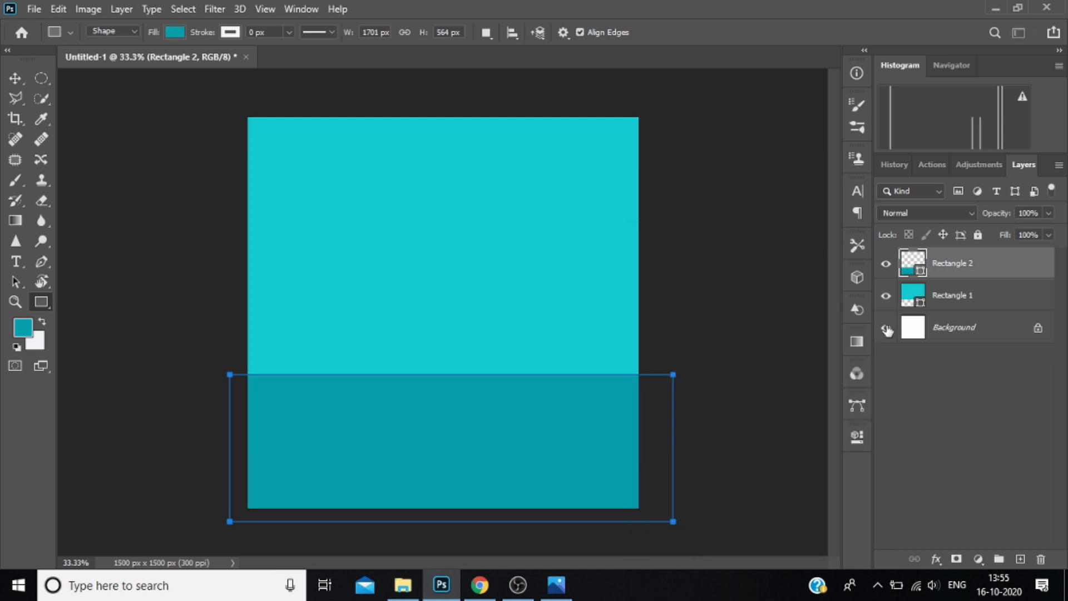
# Shift the dark teal floor rectangle slightly up and to the left.
pyautogui.hotkey('ctrl', 't')
pyautogui.moveTo(662, 398); pyautogui.dragTo(655, 392)
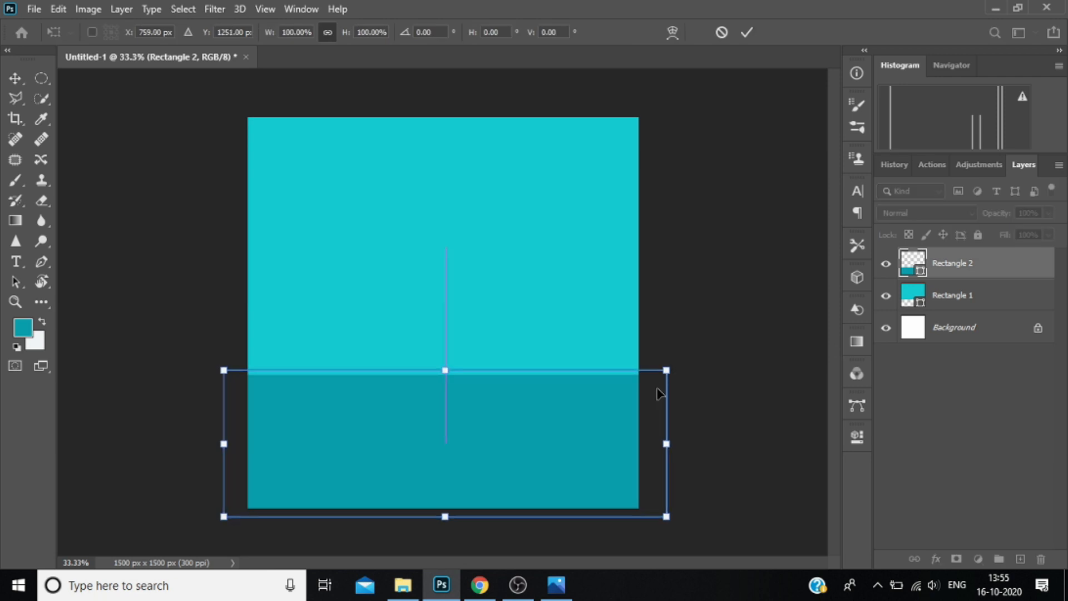
pyautogui.press('Return')
# Bring the teal sofa from 1762.png into the Untitled-1 document as a new layer.
pyautogui.click(358, 59)
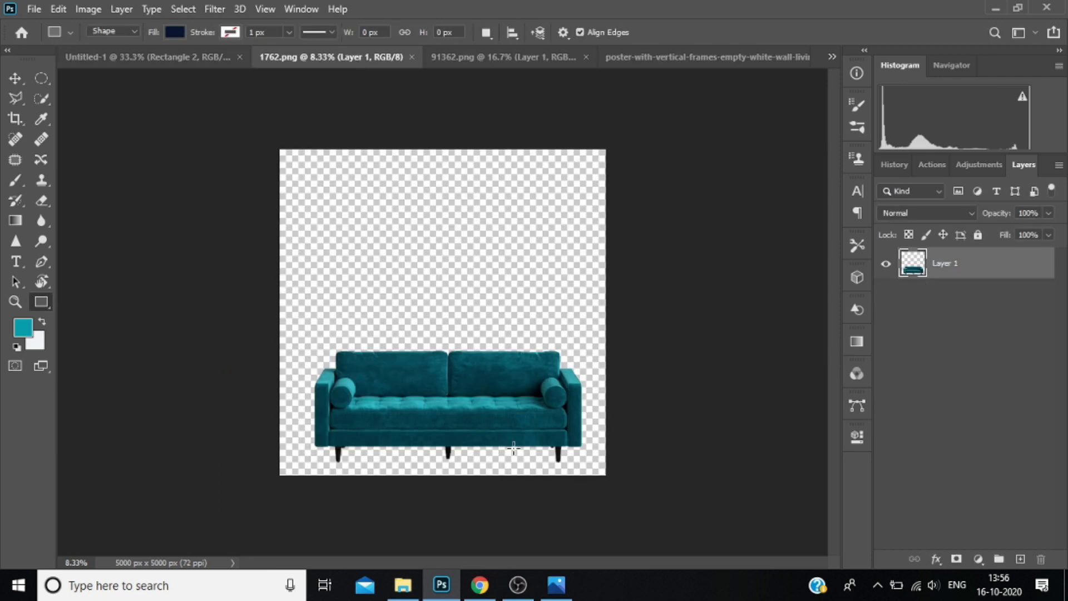
pyautogui.click(493, 428)
pyautogui.click(1006, 244)
pyautogui.click(13, 77)
pyautogui.moveTo(393, 382); pyautogui.dragTo(350, 307)
pyautogui.moveTo(339, 355); pyautogui.dragTo(338, 354)
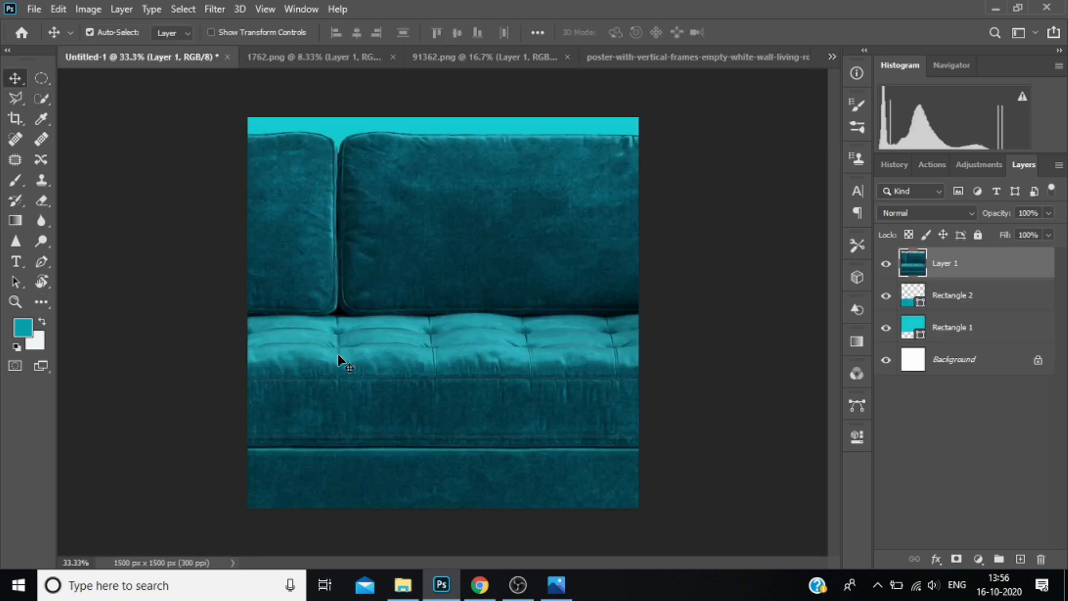
# Scale the sofa to 25.14% and place it over the line where wall and floor meet, near the middle of the canvas.
pyautogui.hotkey('ctrl', 't')
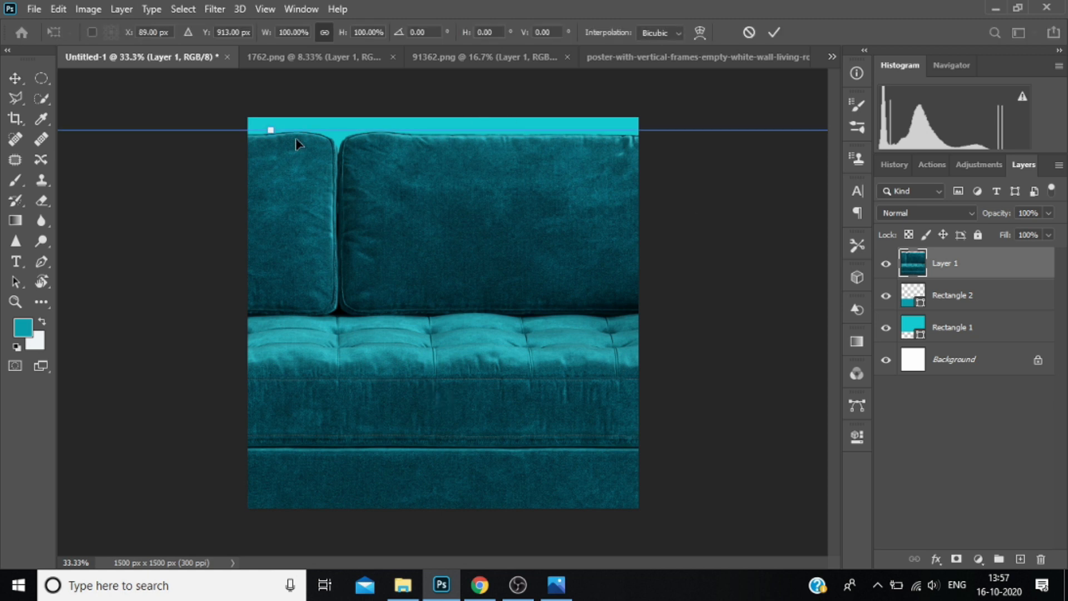
pyautogui.moveTo(279, 148); pyautogui.dragTo(524, 321)
pyautogui.moveTo(639, 291); pyautogui.dragTo(524, 343)
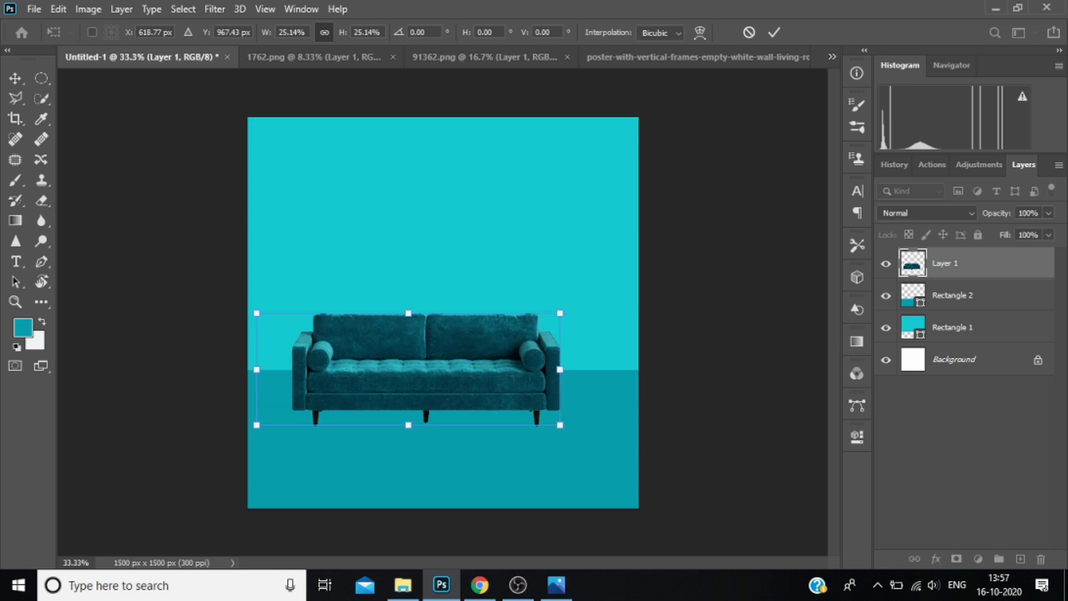
pyautogui.moveTo(482, 375); pyautogui.dragTo(487, 377)
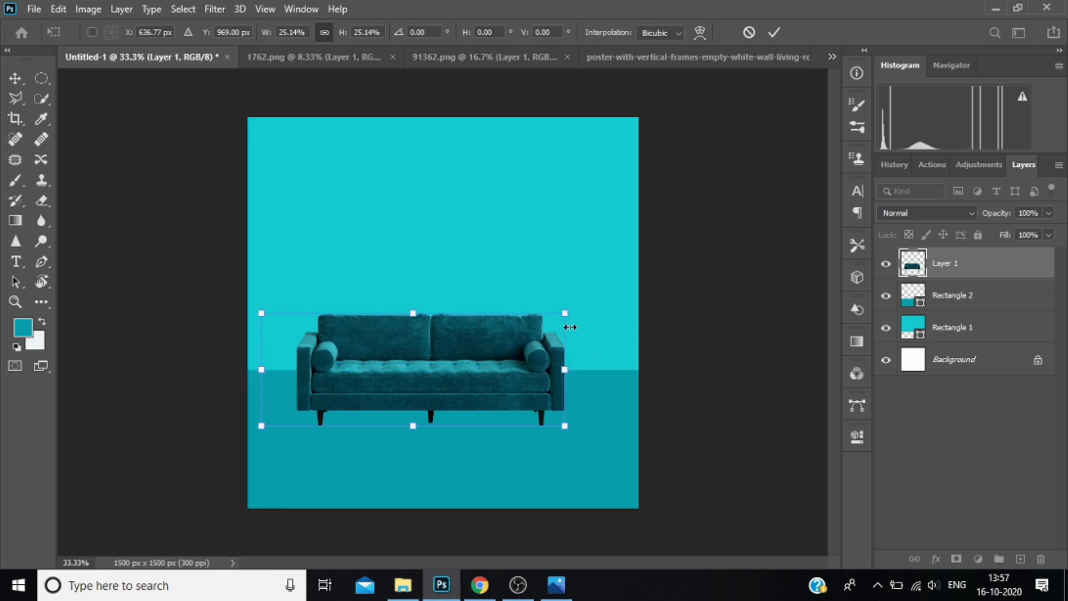
pyautogui.press('Return')
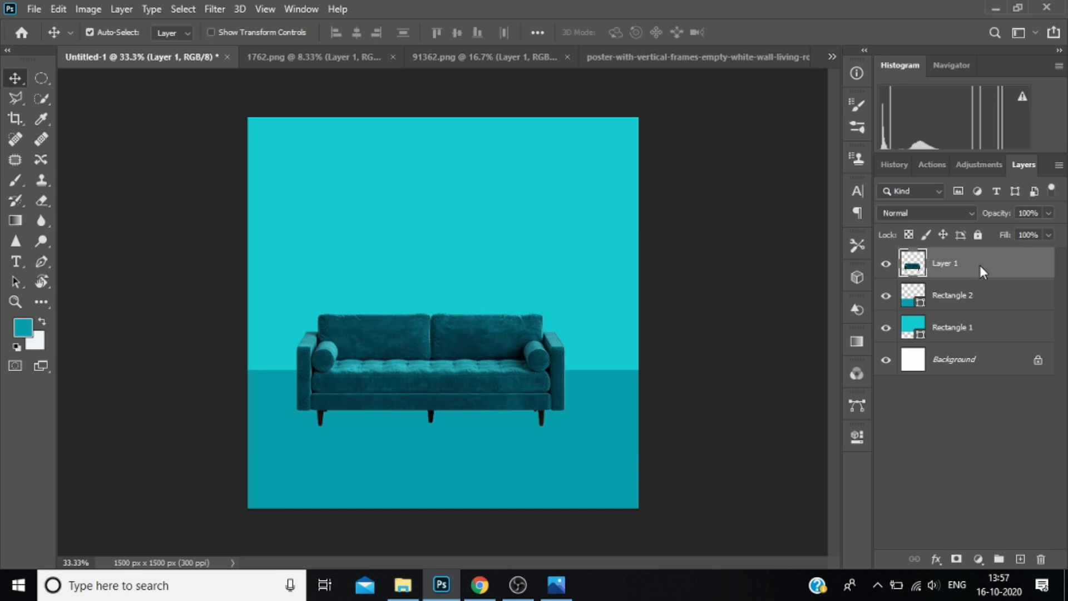
# Rename the sofa's layer as "Sofa".
pyautogui.rightClick(979, 265)
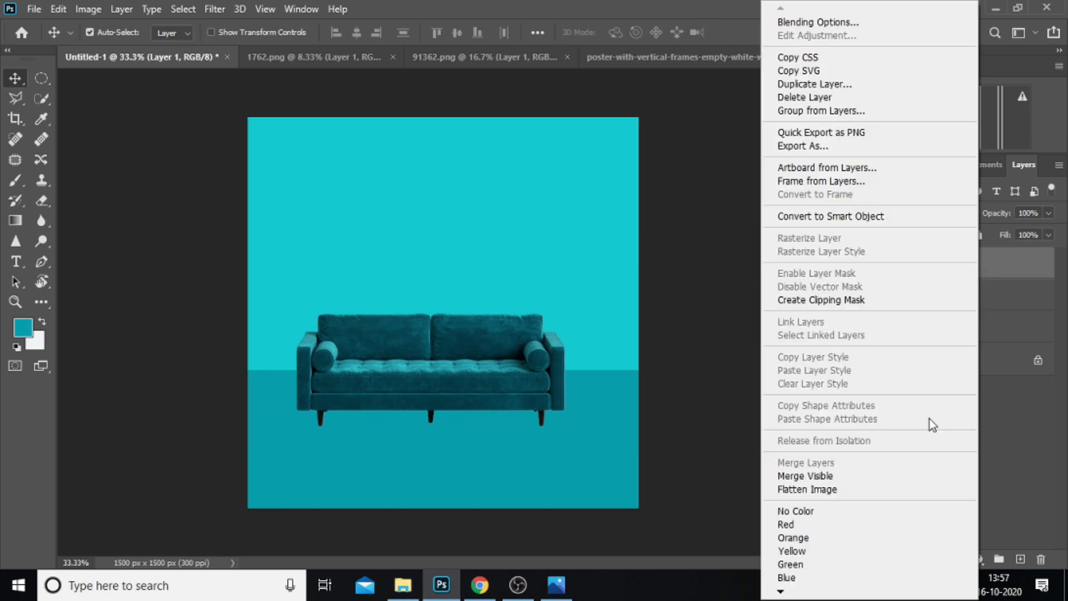
pyautogui.click(1014, 286)
pyautogui.doubleClick(952, 263)
pyautogui.press('BackSpace')
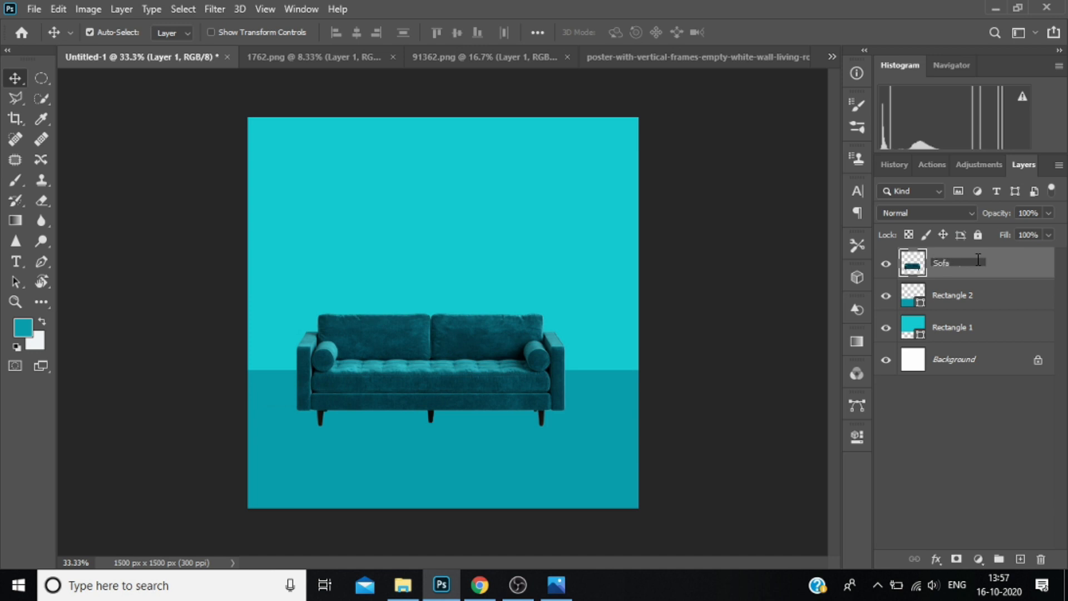
pyautogui.press('Return')
# Bring the pink pendant lamp into Untitled-1, scale it to 40.91%, and hang it from the canvas's top edge near the right side.
pyautogui.moveTo(609, 273); pyautogui.dragTo(356, 180)
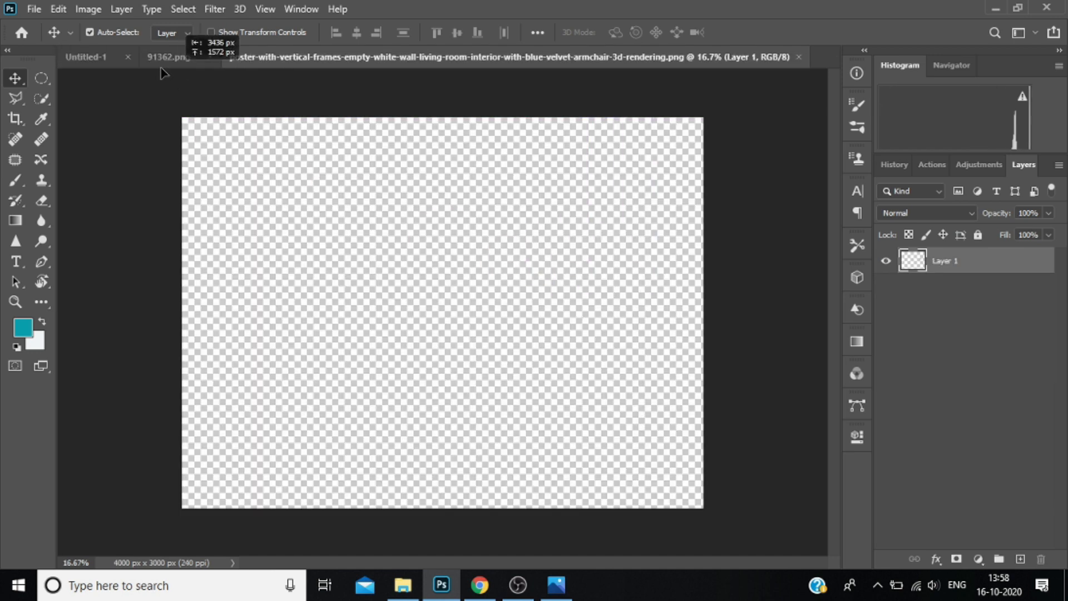
pyautogui.moveTo(554, 280); pyautogui.dragTo(555, 281)
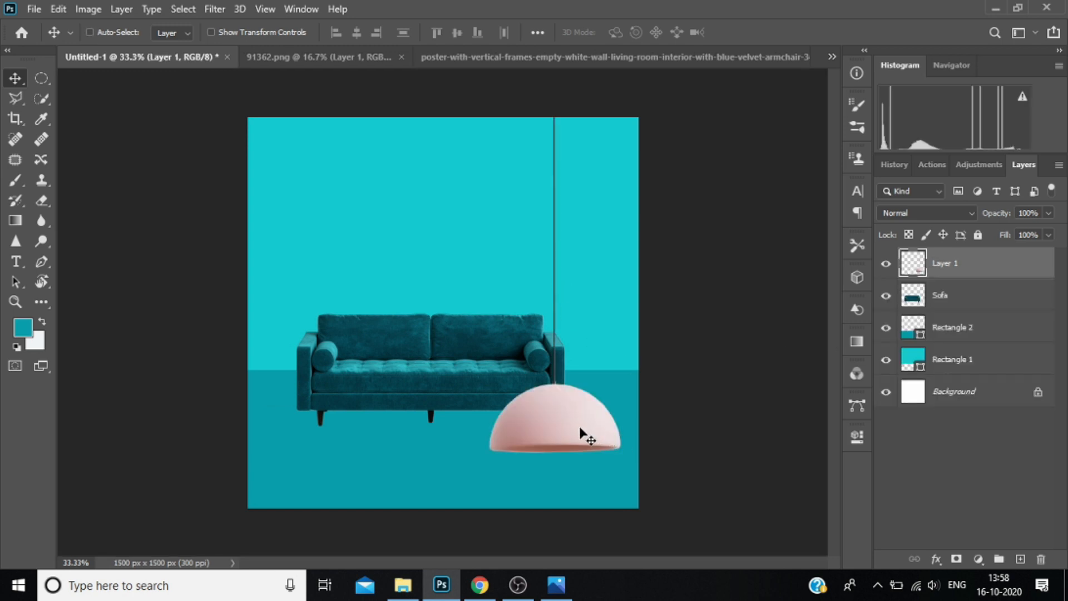
pyautogui.hotkey('ctrl', 't')
pyautogui.moveTo(572, 429); pyautogui.dragTo(561, 215)
pyautogui.moveTo(560, 157); pyautogui.dragTo(590, 275)
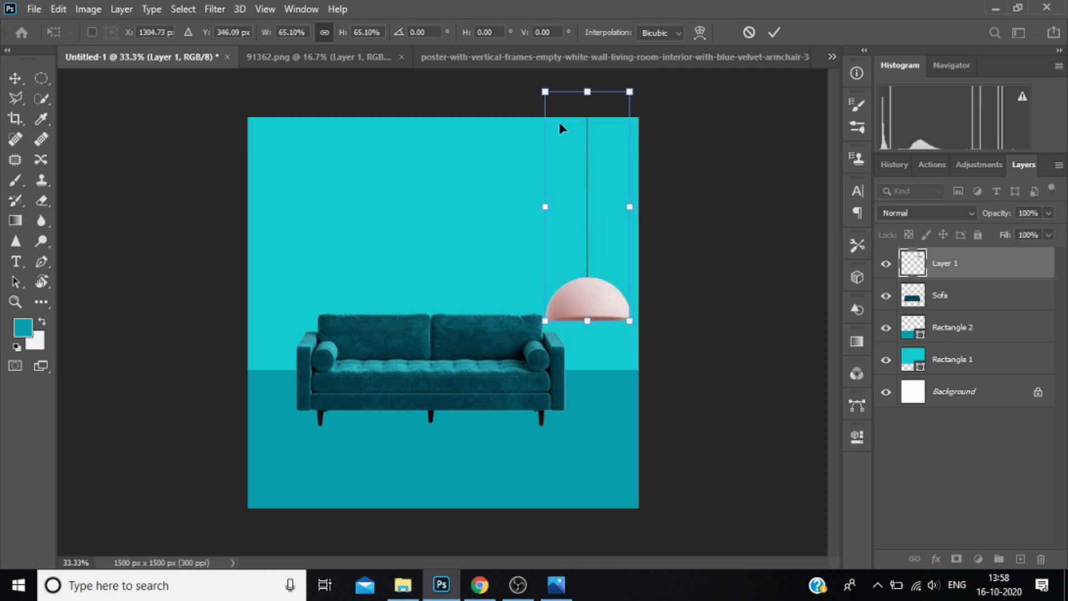
pyautogui.moveTo(552, 94); pyautogui.dragTo(571, 176)
pyautogui.moveTo(610, 244); pyautogui.dragTo(607, 196)
pyautogui.moveTo(572, 113); pyautogui.dragTo(574, 117)
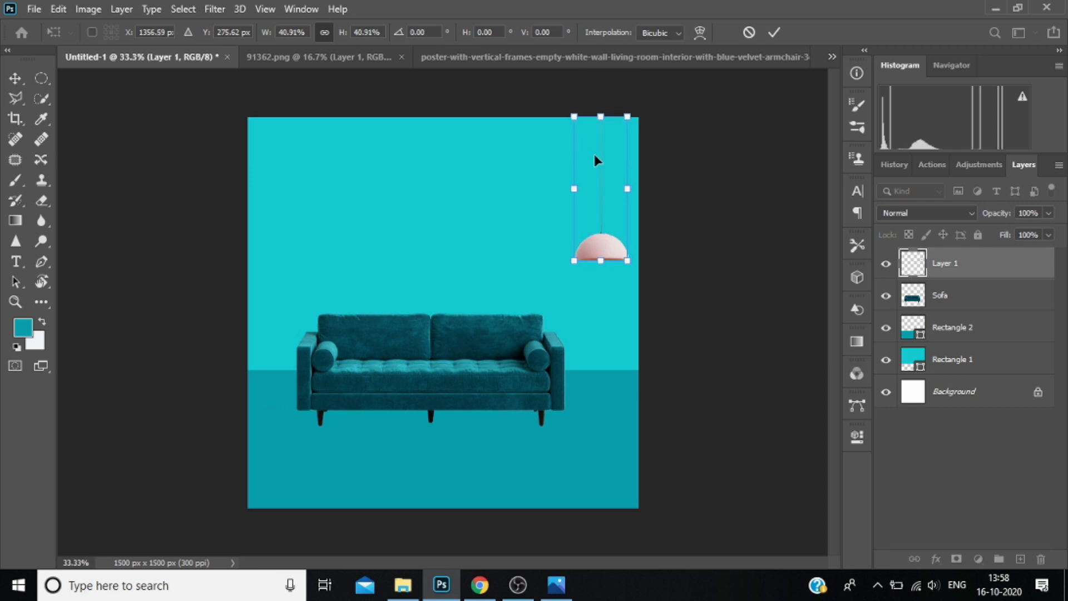
pyautogui.press('Right')
pyautogui.press('Right')
pyautogui.press('Right')
pyautogui.press('Right')
pyautogui.press('Right')
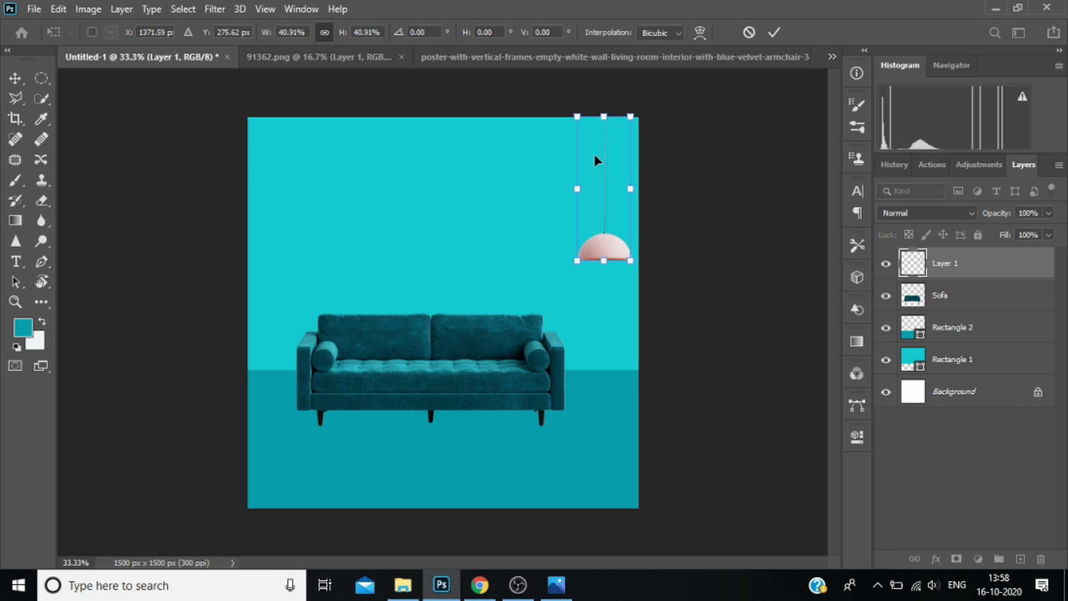
pyautogui.press('Return')
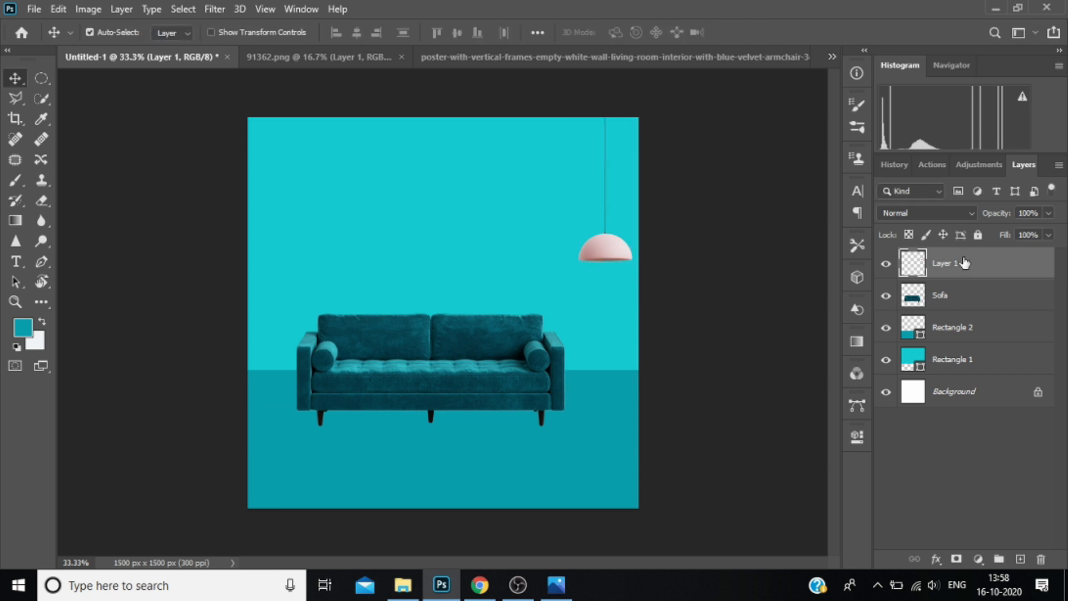
# Rename the pendant lamp's layer as "light".
pyautogui.rightClick(979, 266)
pyautogui.click(979, 266)
pyautogui.doubleClick(952, 263)
pyautogui.press('Return')
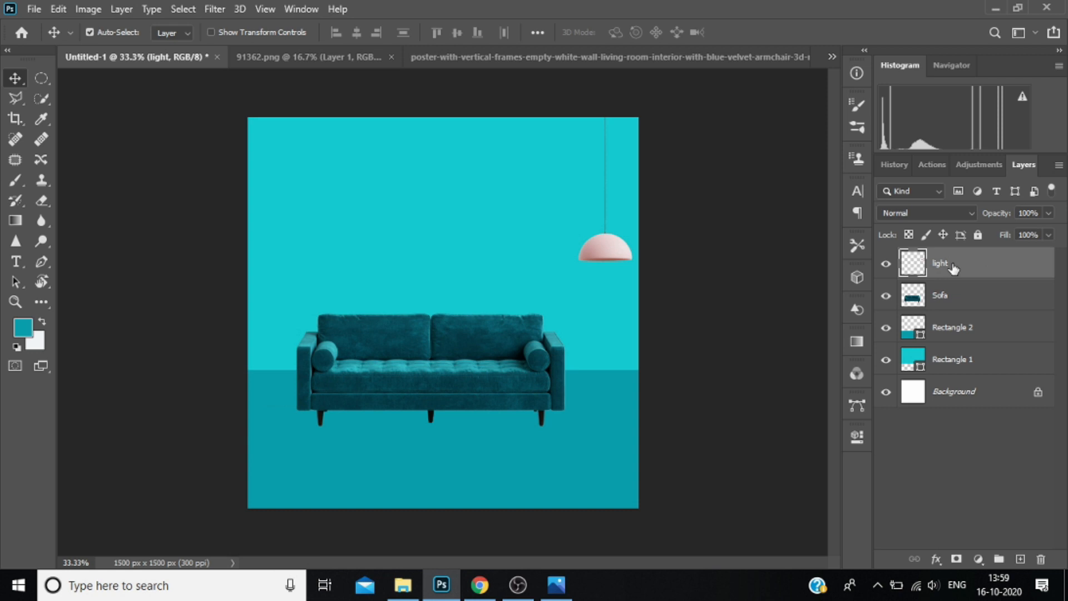
# Duplicate the light layer as "light copy" and place the copy, slightly smaller, higher and to the left of the first lamp.
pyautogui.rightClick(953, 265)
pyautogui.click(777, 94)
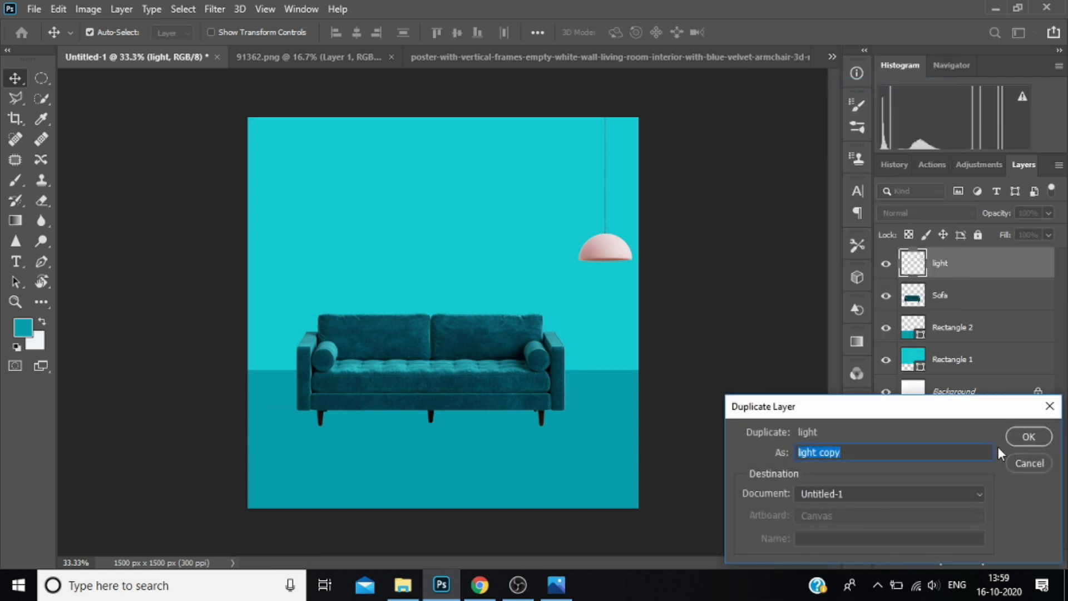
pyautogui.click(1046, 441)
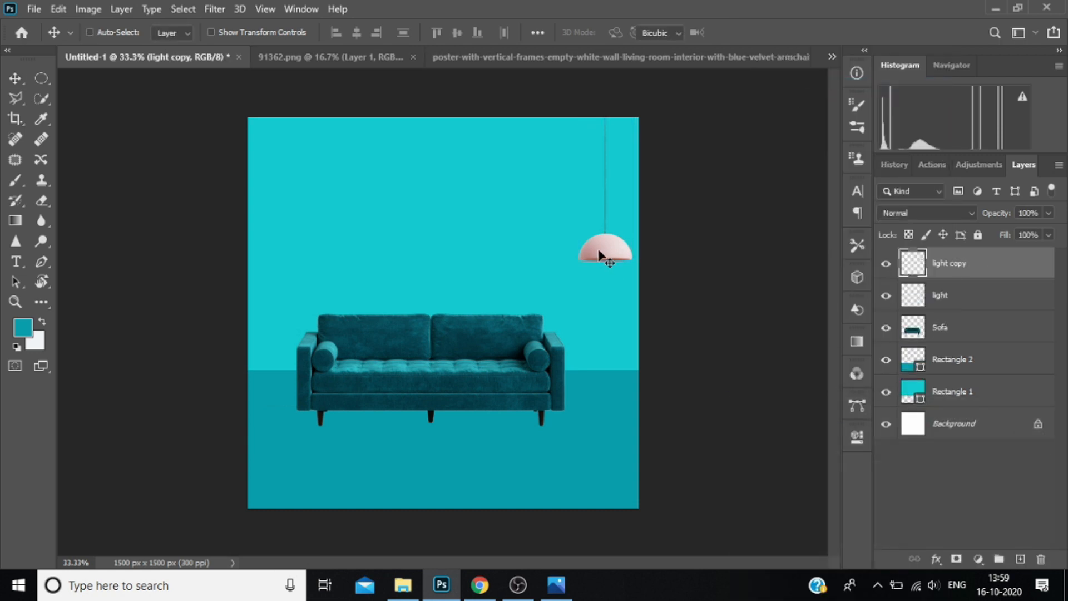
pyautogui.hotkey('ctrl', 't')
pyautogui.moveTo(607, 247); pyautogui.dragTo(517, 210)
pyautogui.click(974, 262)
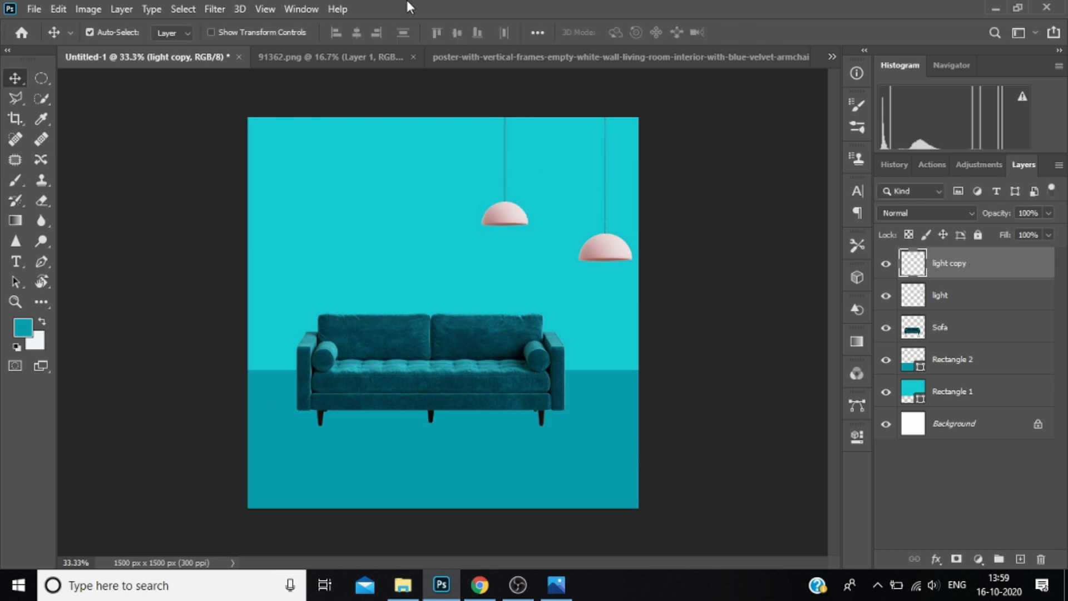
# Bring the framed iris picture into Untitled-1 and shrink it to hang on the wall between the two lamps.
pyautogui.click(466, 57)
pyautogui.moveTo(524, 227); pyautogui.dragTo(544, 242)
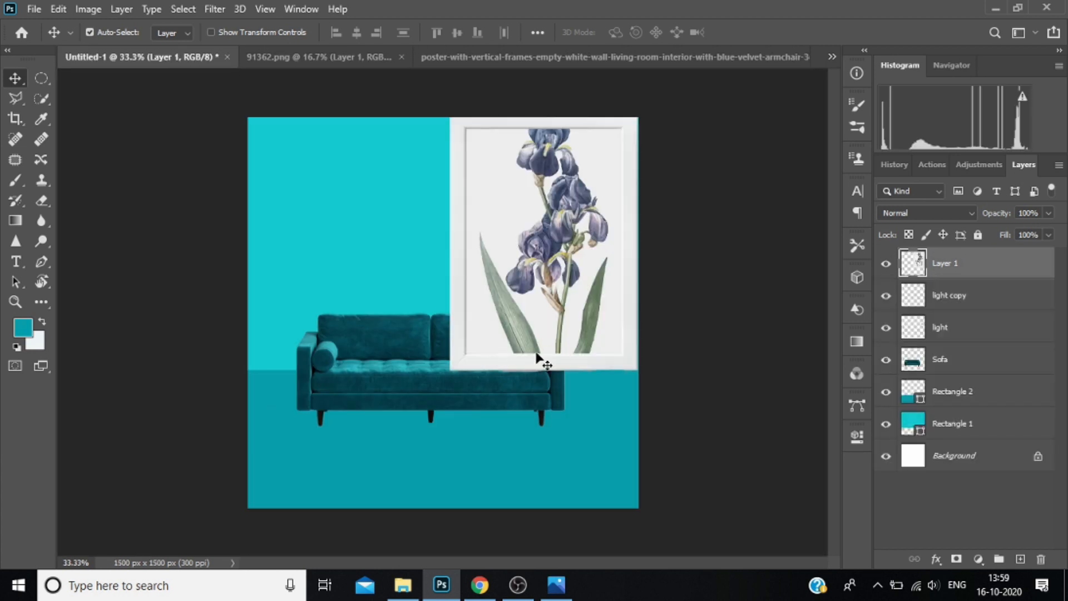
pyautogui.hotkey('ctrl', 't')
pyautogui.moveTo(450, 370); pyautogui.dragTo(567, 234)
pyautogui.moveTo(591, 186); pyautogui.dragTo(565, 207)
pyautogui.moveTo(529, 246); pyautogui.dragTo(568, 190)
pyautogui.click(955, 261)
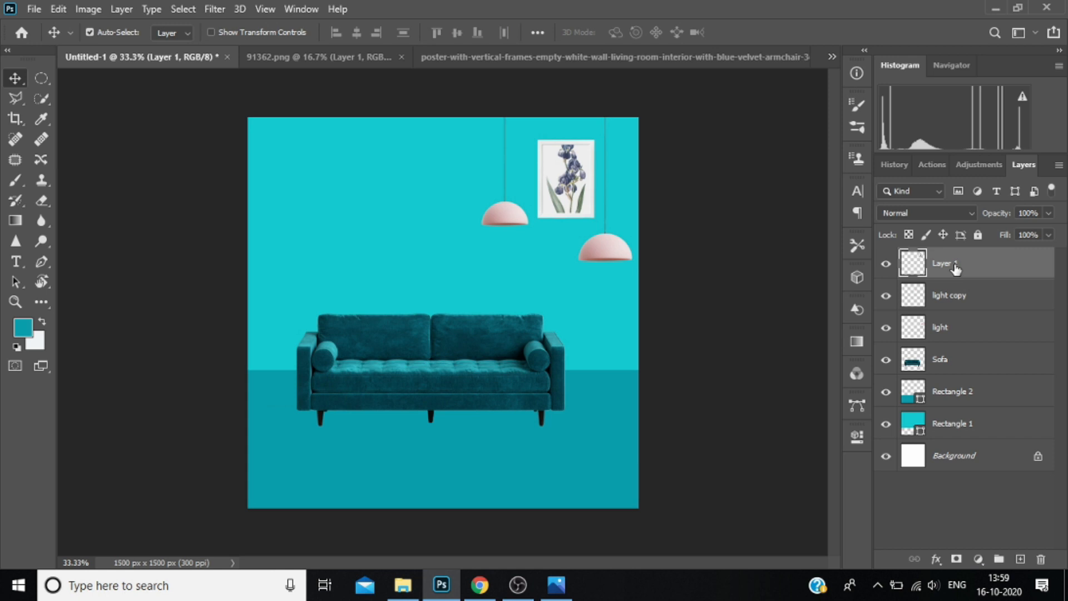
# Rename the iris picture's layer as "frame".
pyautogui.doubleClick(948, 266)
pyautogui.write('frame')
pyautogui.press('Return')
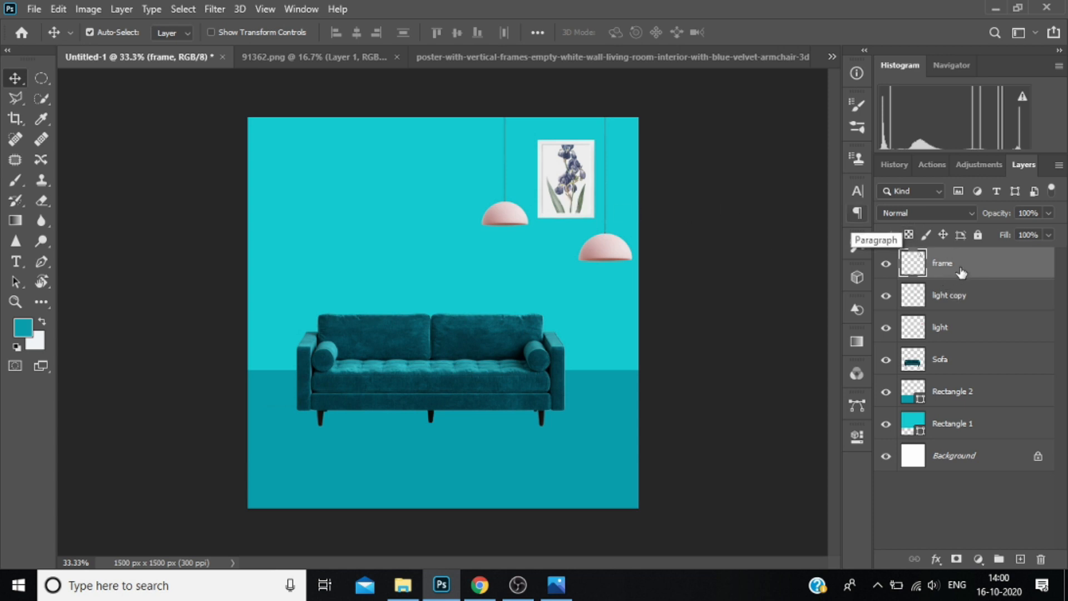
# Add a black stroke to the frame layer, 3 px wide at 52% opacity.
pyautogui.click(936, 560)
pyautogui.click(979, 443)
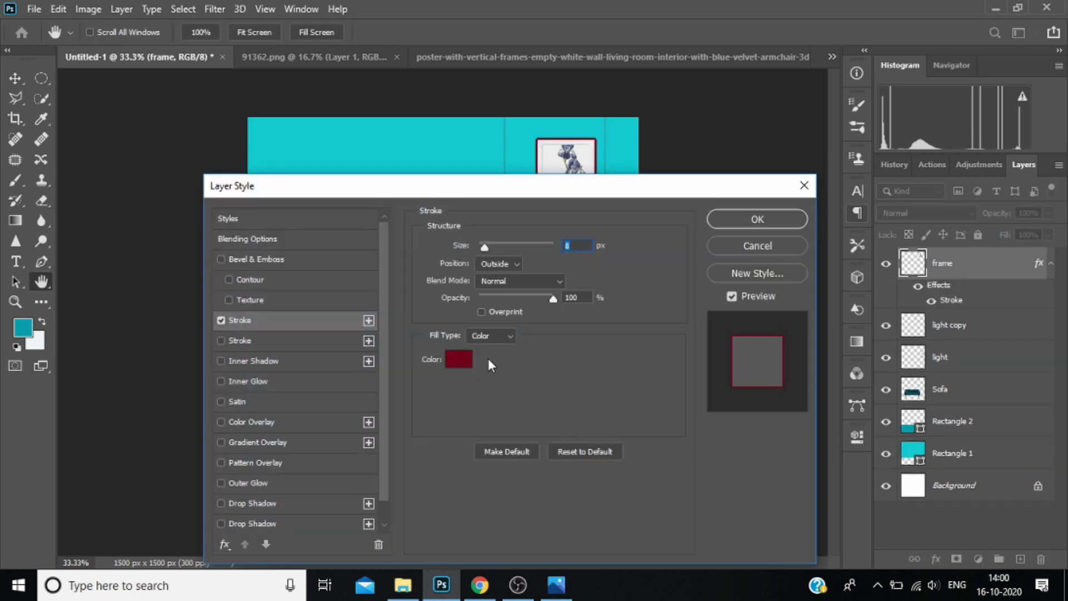
pyautogui.click(458, 359)
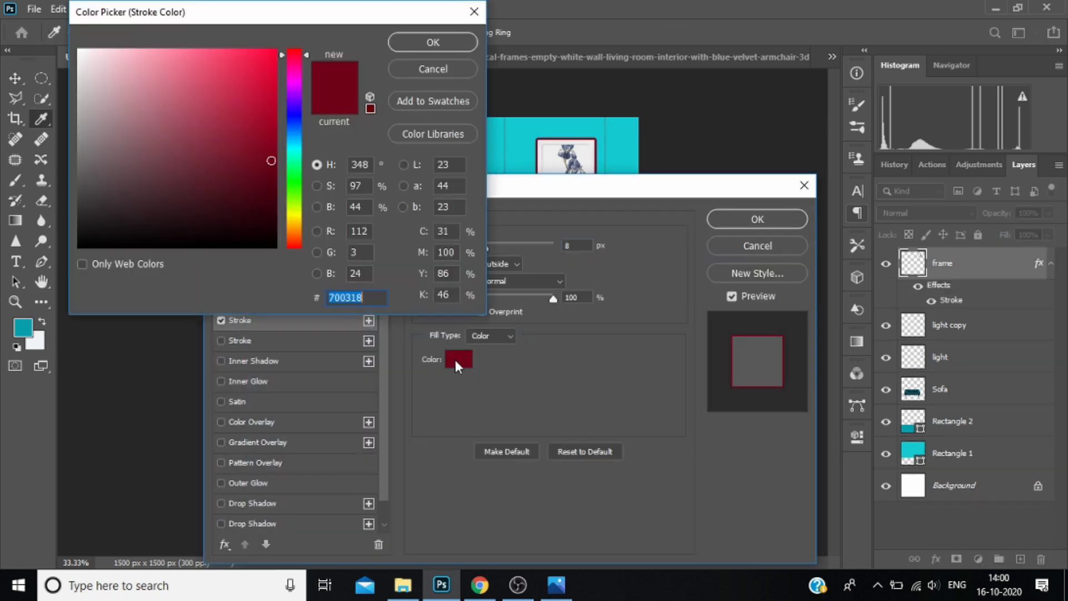
pyautogui.click(80, 244)
pyautogui.click(432, 43)
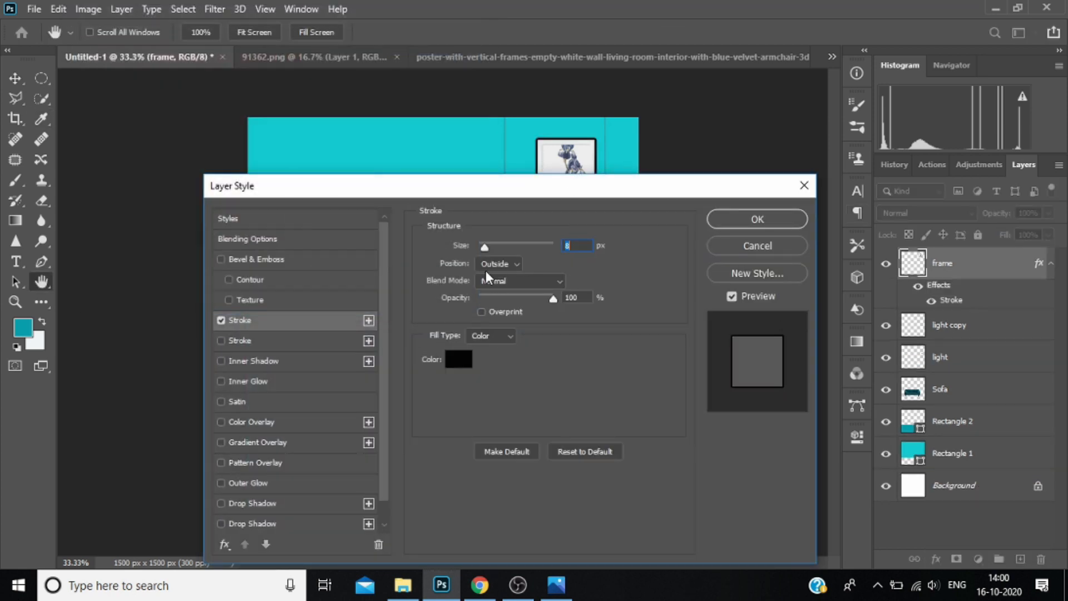
pyautogui.moveTo(483, 250); pyautogui.dragTo(481, 250)
pyautogui.moveTo(552, 300); pyautogui.dragTo(518, 293)
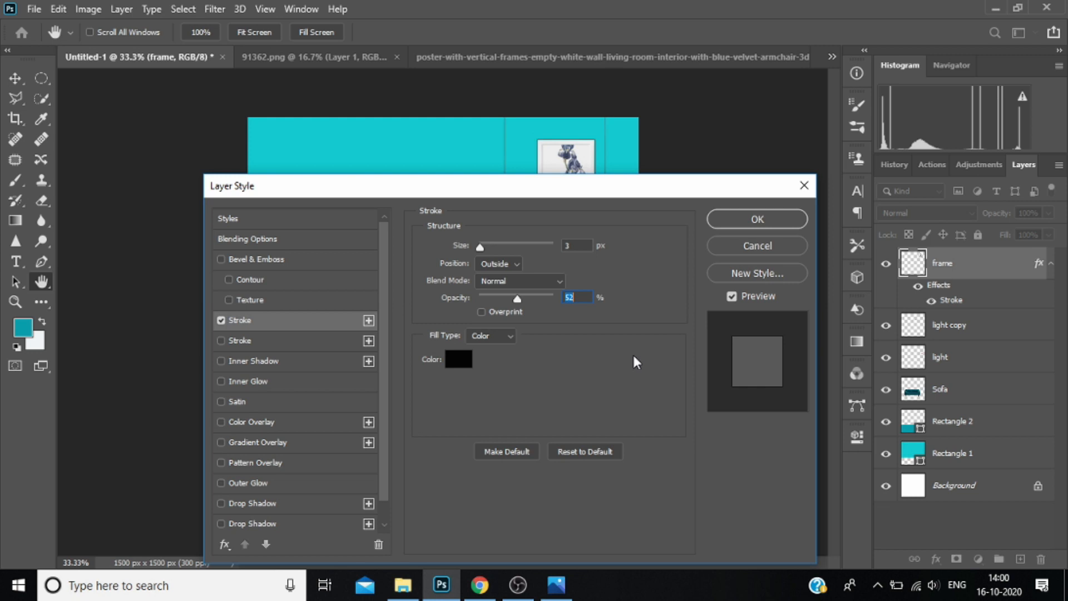
pyautogui.click(777, 215)
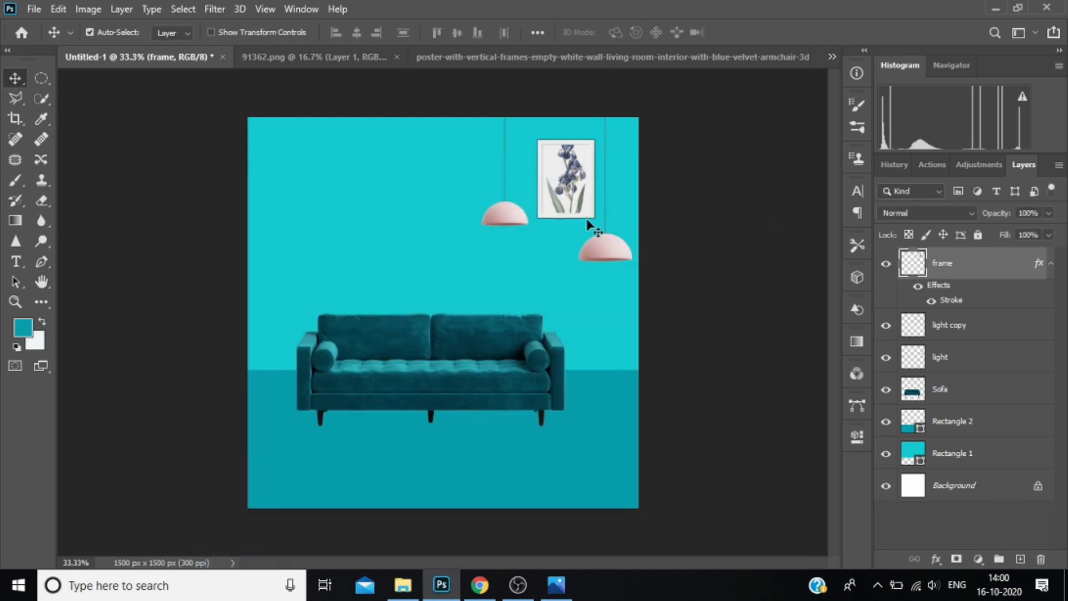
# Distort the framed picture by pulling its two right corners slightly inward to give it a slight perspective.
pyautogui.hotkey('ctrl', 't')
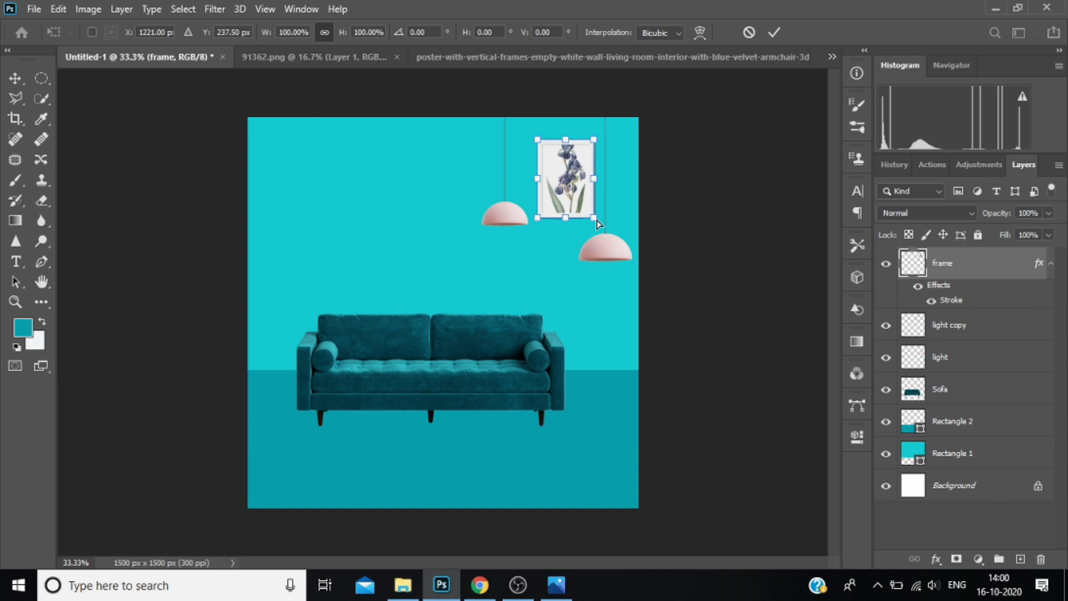
pyautogui.moveTo(595, 221); pyautogui.dragTo(591, 219)
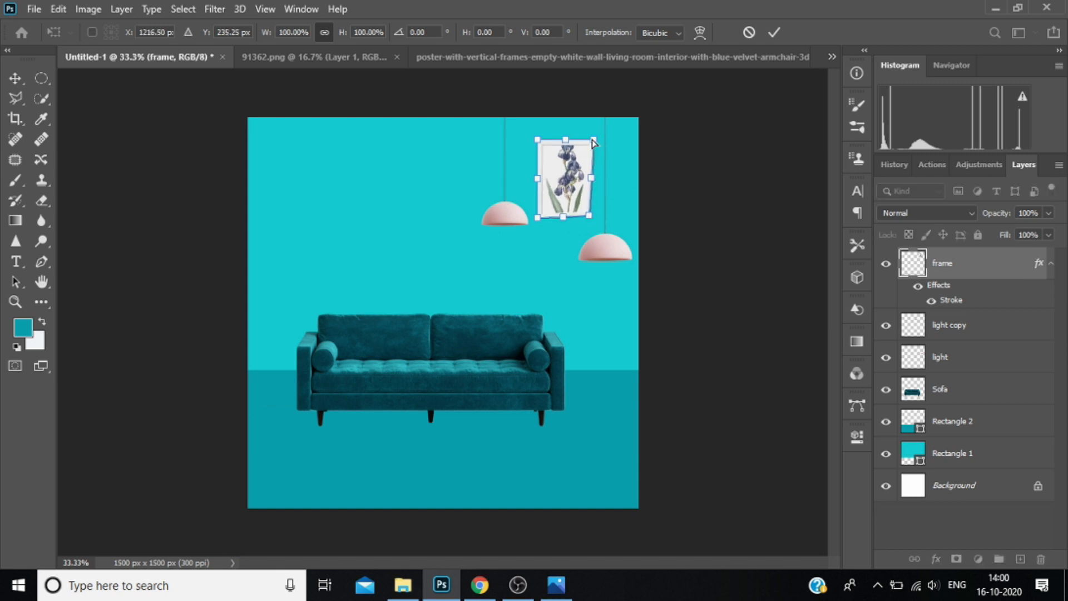
pyautogui.moveTo(594, 143); pyautogui.dragTo(592, 144)
pyautogui.press('Return')
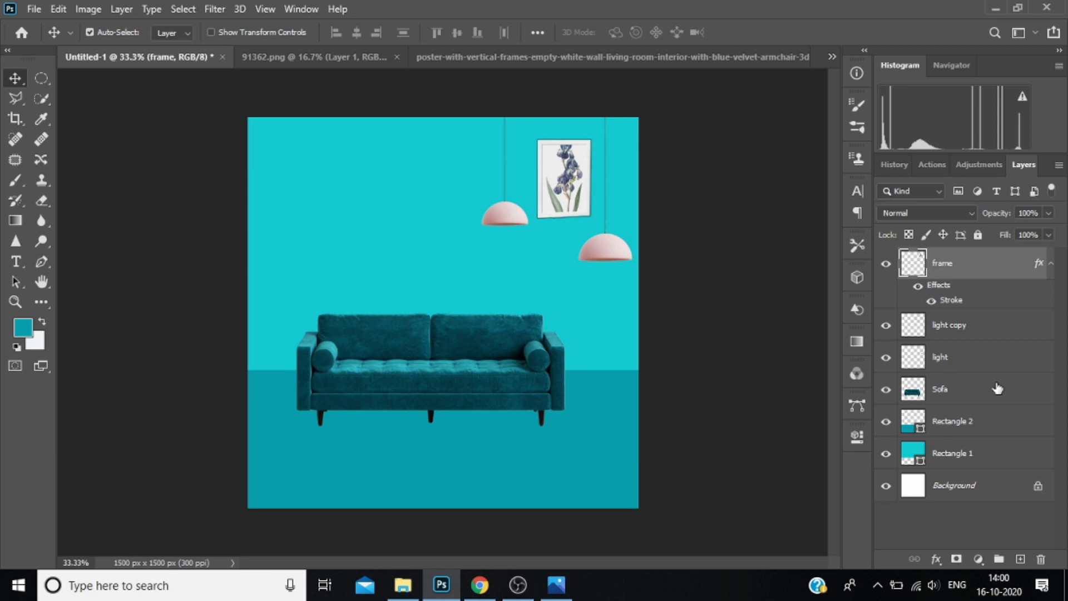
# Switch to File Explorer and find the vase image in the PNG folder on Local Disk (E:).
pyautogui.click(966, 326)
pyautogui.click(956, 262)
pyautogui.click(402, 584)
pyautogui.click(114, 457)
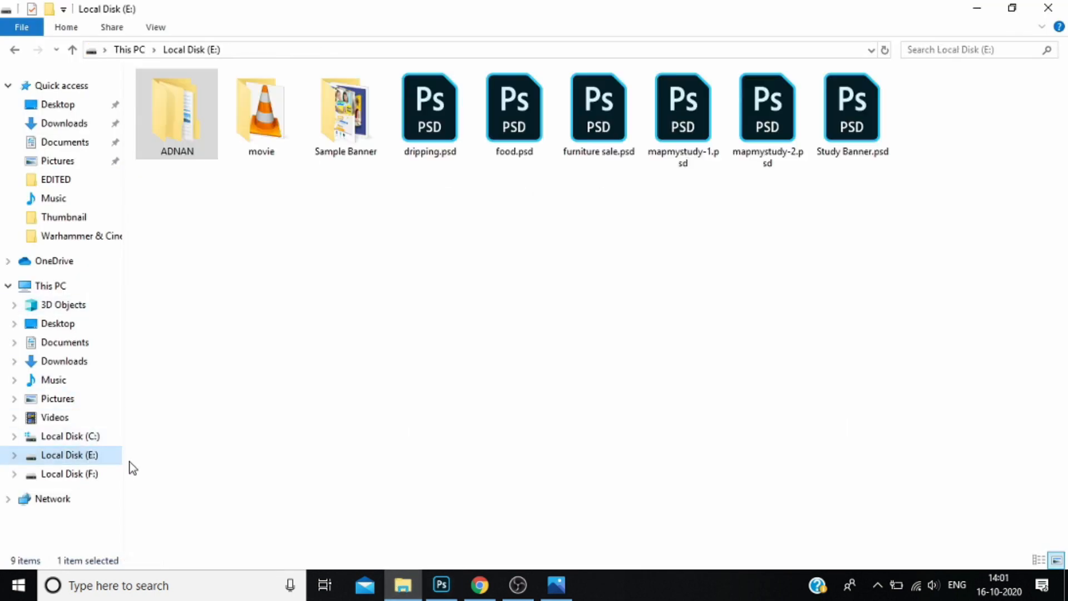
pyautogui.doubleClick(181, 146)
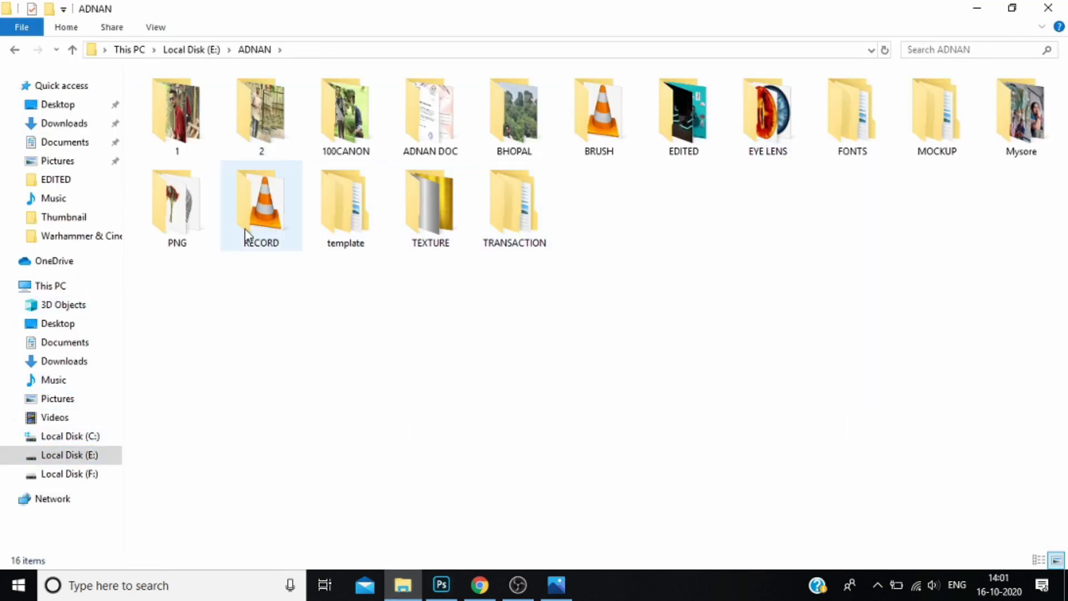
pyautogui.doubleClick(197, 230)
pyautogui.scroll(-3, 761, 325)
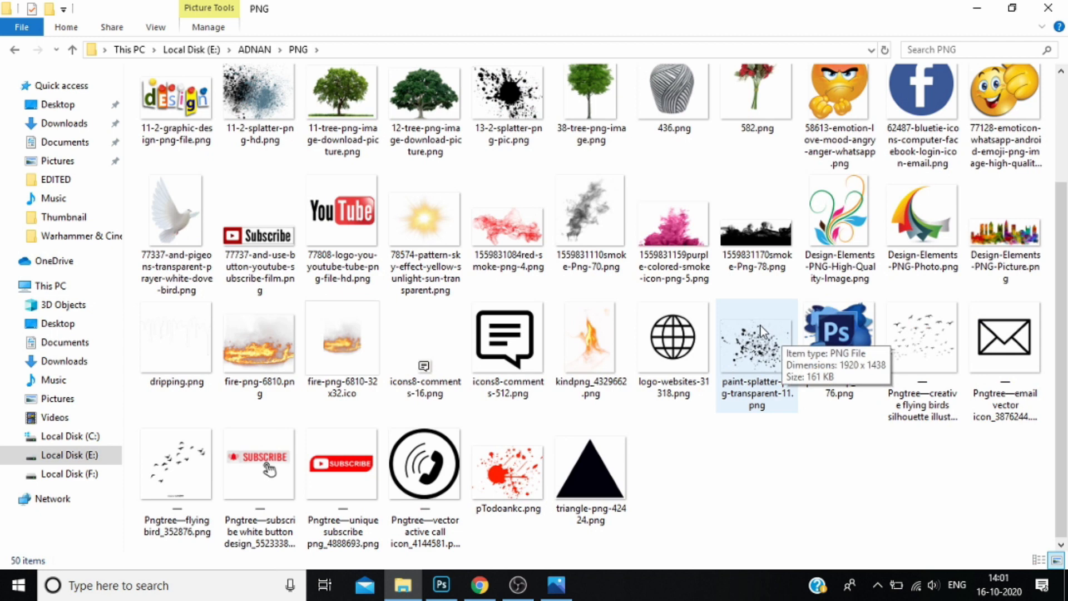
pyautogui.scroll(3, 761, 325)
# Place the striped vase image 436.png in the design, scaled to about 4%, on the floor just right of the sofa.
pyautogui.moveTo(675, 276); pyautogui.dragTo(570, 389)
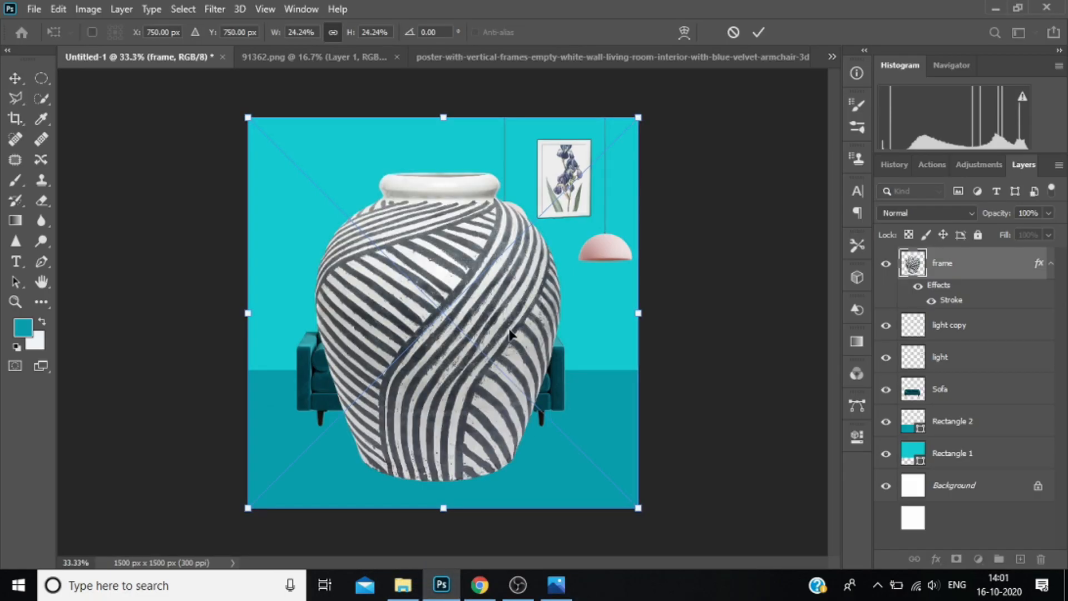
pyautogui.moveTo(246, 115); pyautogui.dragTo(592, 352)
pyautogui.moveTo(646, 400); pyautogui.dragTo(622, 384)
pyautogui.click(969, 273)
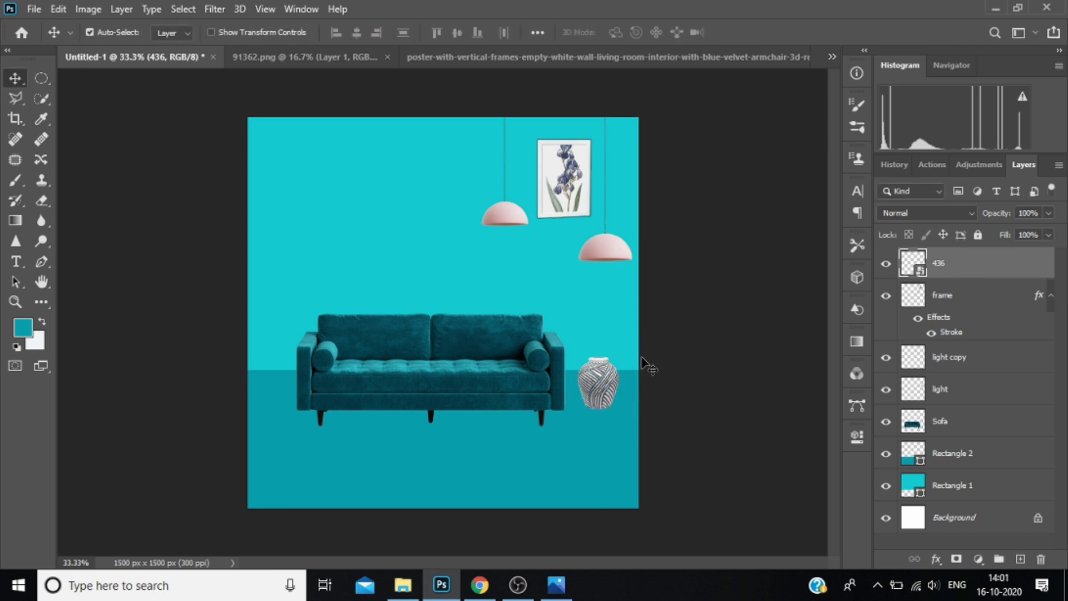
# Place the flower image 582.png at about 5% scale in the vase's opening and move its layer below layer 436.
pyautogui.click(402, 584)
pyautogui.moveTo(757, 228); pyautogui.dragTo(588, 364)
pyautogui.moveTo(243, 117); pyautogui.dragTo(608, 390)
pyautogui.moveTo(610, 470); pyautogui.dragTo(607, 370)
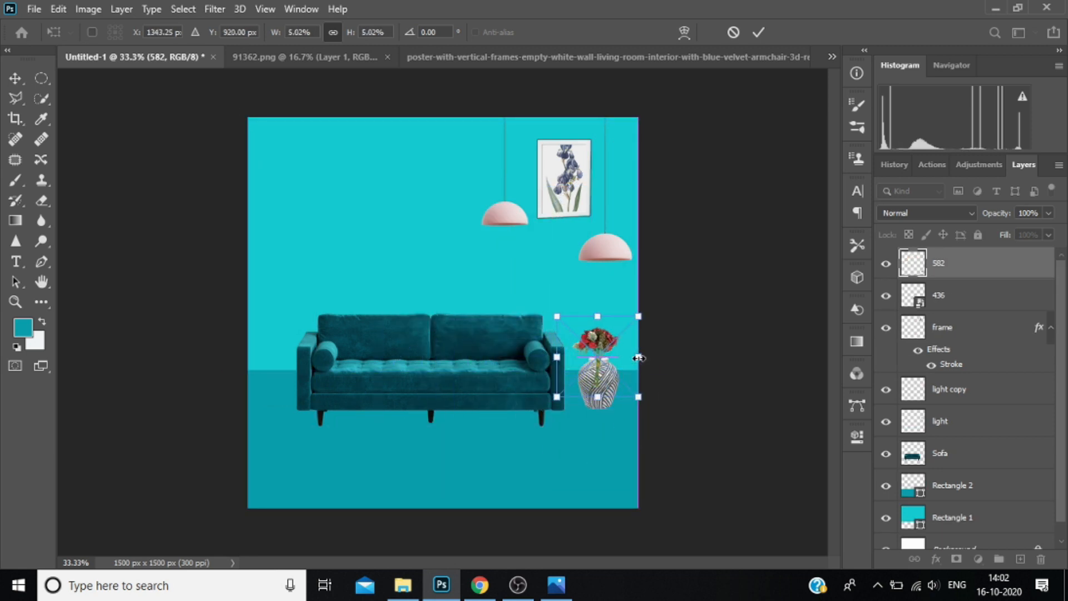
pyautogui.click(977, 269)
pyautogui.moveTo(976, 269); pyautogui.dragTo(974, 310)
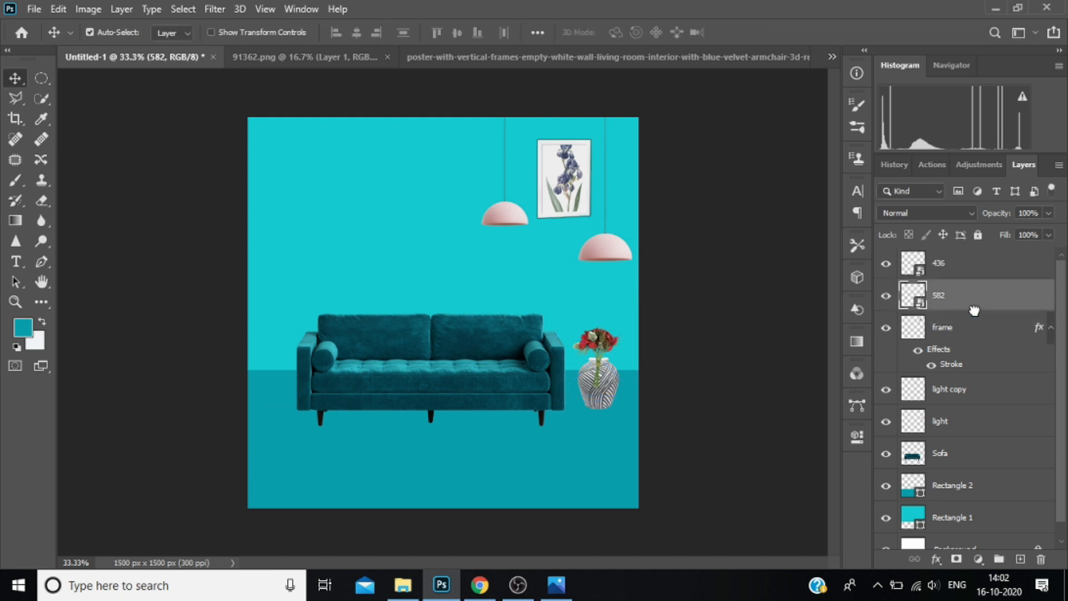
# Add a new layer above layer 436 and set the Brush's foreground colour to near-black 040404.
pyautogui.click(957, 269)
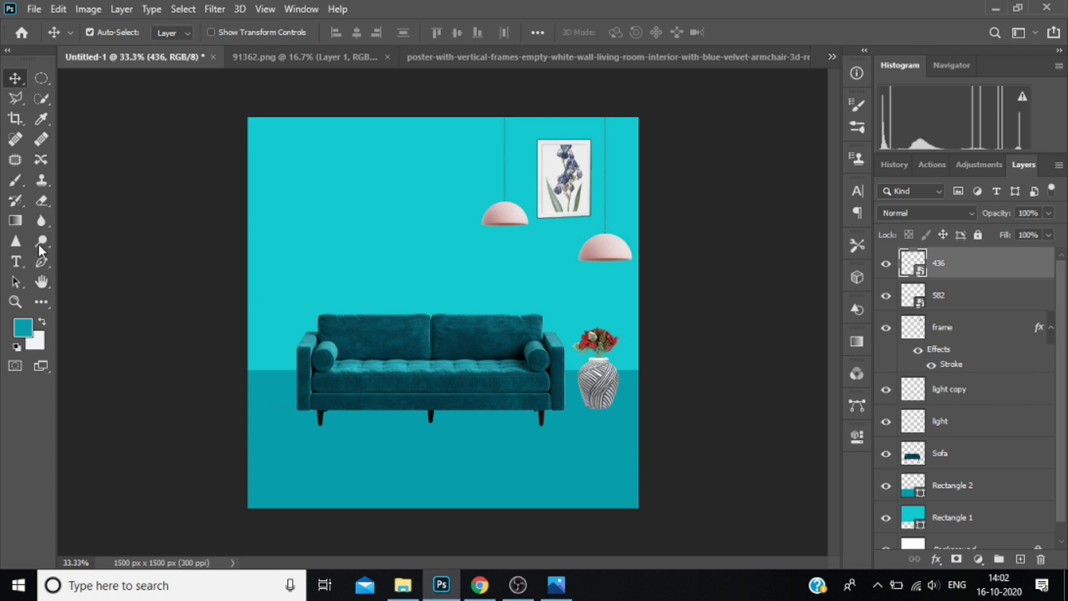
pyautogui.click(16, 181)
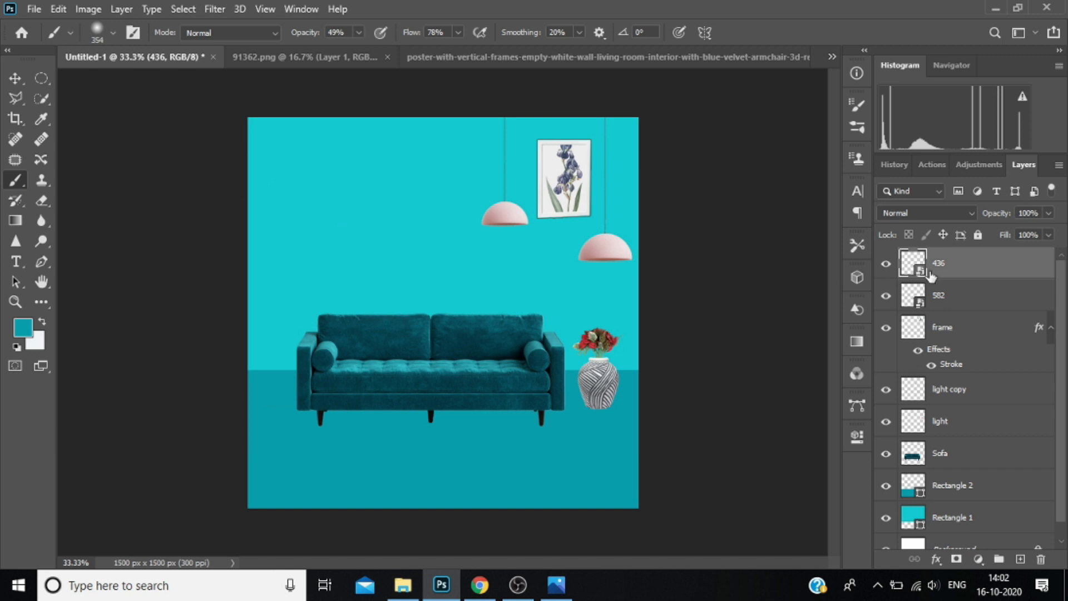
pyautogui.hotkey('ctrl', 't')
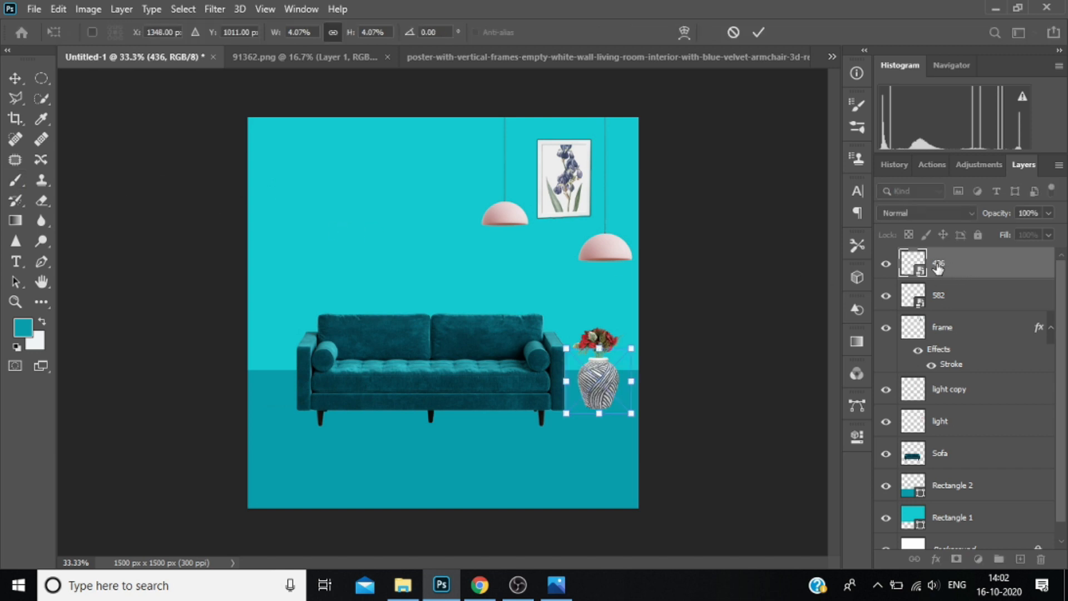
pyautogui.press('Return')
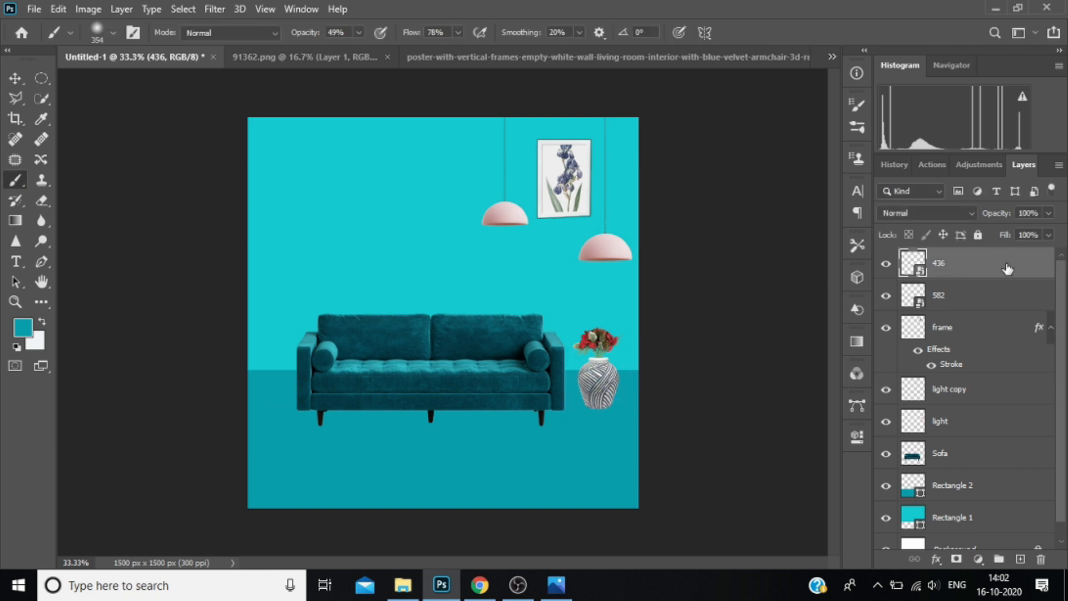
pyautogui.click(1020, 559)
pyautogui.click(113, 33)
pyautogui.click(115, 34)
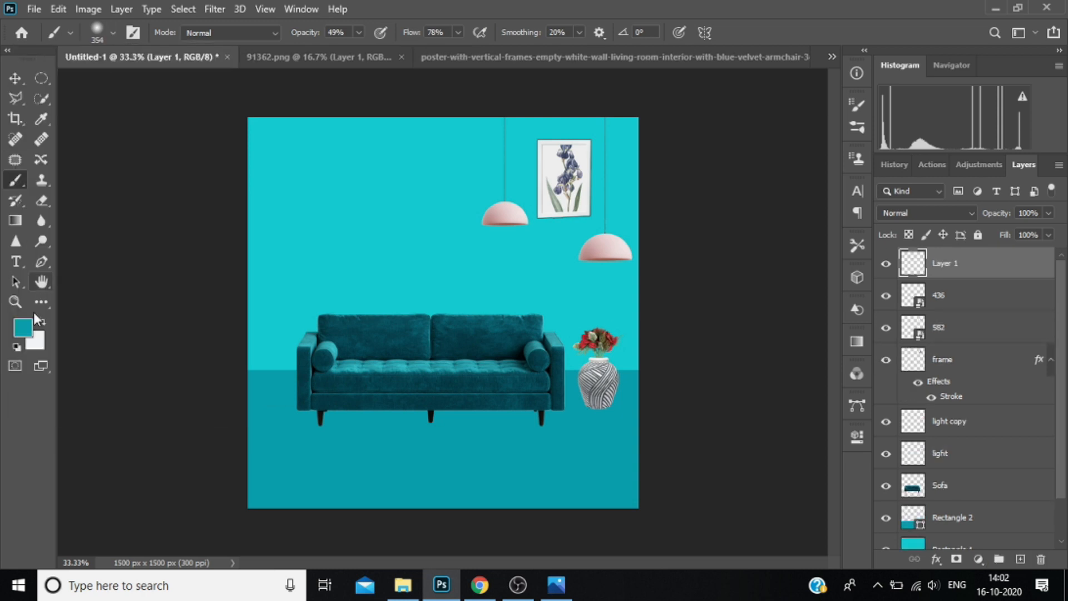
pyautogui.click(23, 328)
pyautogui.write('000000')
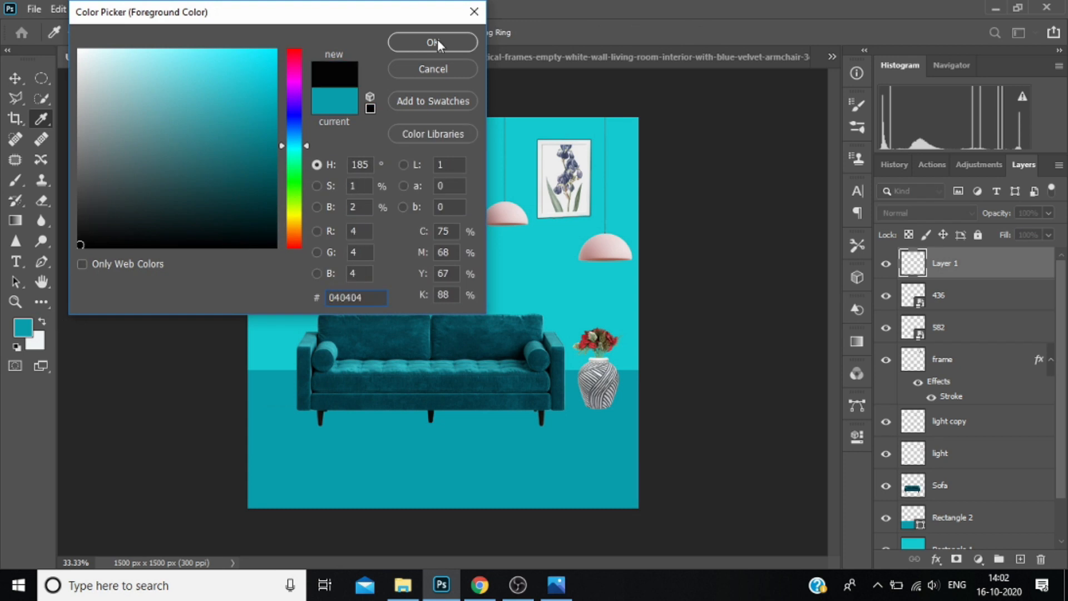
pyautogui.click(437, 39)
# Paint a soft black spot, flatten it into a shadow under the vase, and move its layer below layer 582.
pyautogui.click(384, 236)
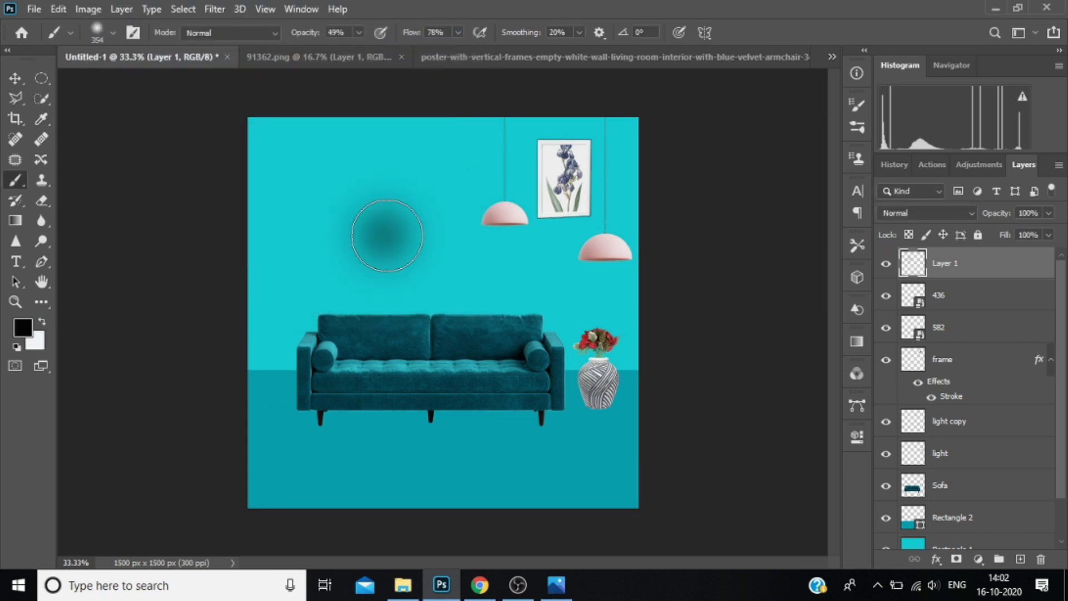
pyautogui.hotkey('ctrl', 't')
pyautogui.moveTo(450, 304); pyautogui.dragTo(600, 412)
pyautogui.press('b')
pyautogui.moveTo(969, 266); pyautogui.dragTo(968, 337)
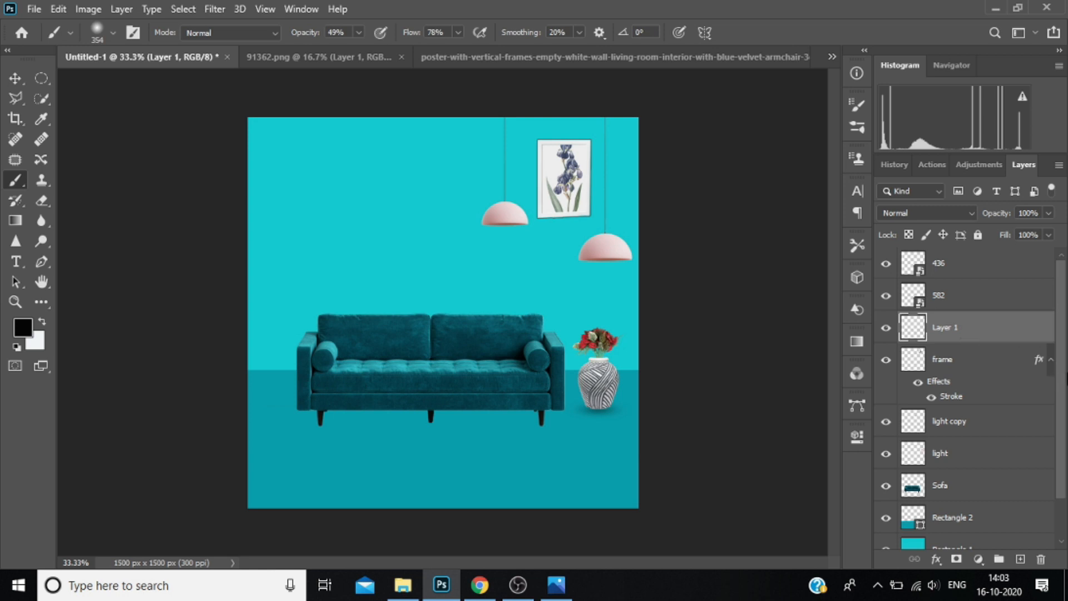
# Add a new layer between Rectangle 2 and Sofa and brush a soft black shadow behind and beneath the sofa.
pyautogui.scroll(-3, 1065, 420)
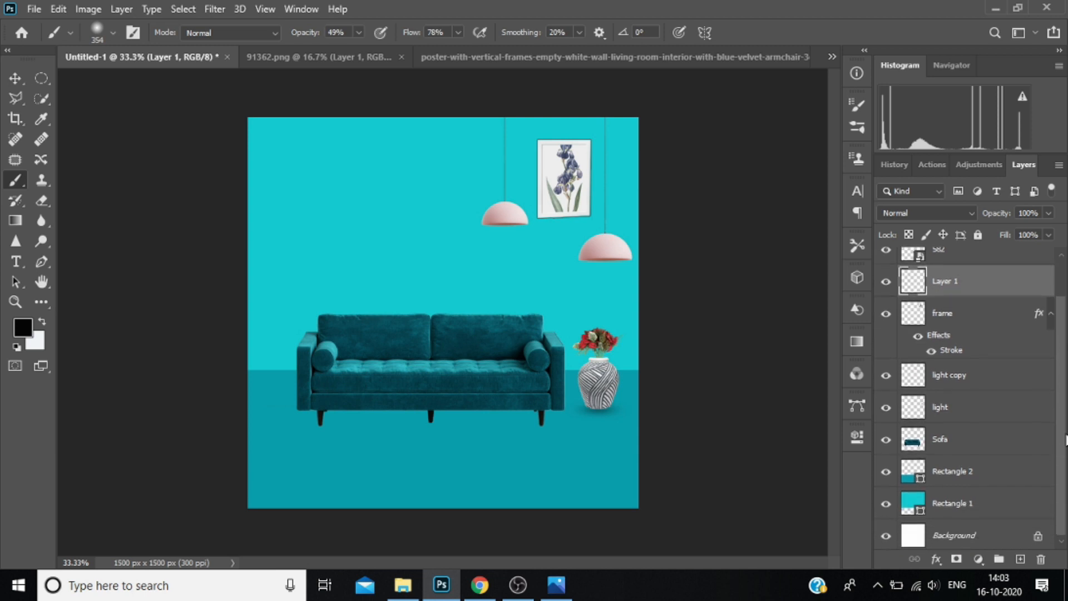
pyautogui.click(959, 441)
pyautogui.click(976, 472)
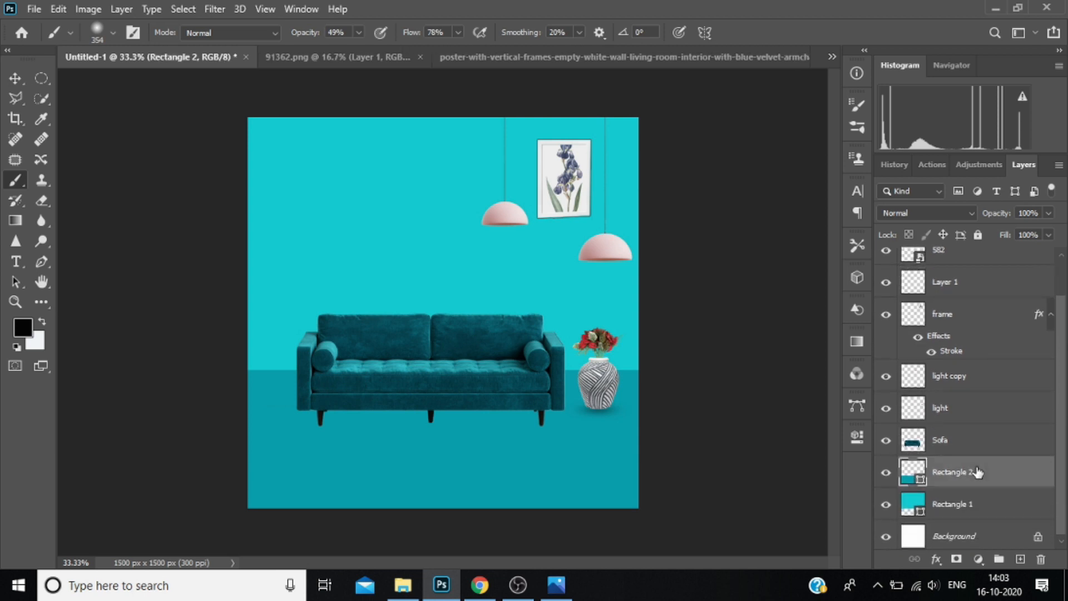
pyautogui.click(1021, 559)
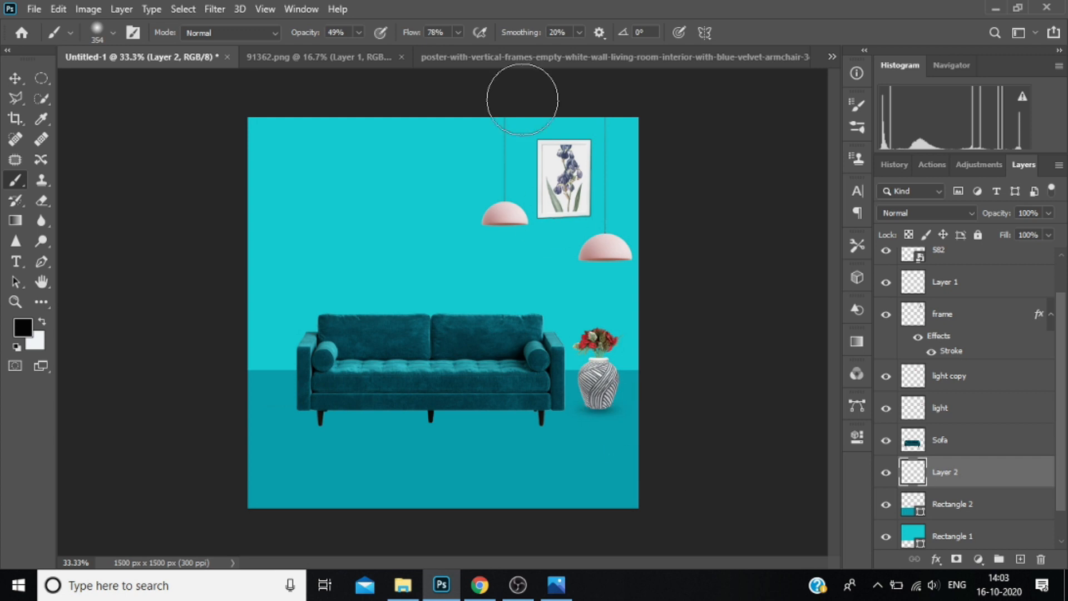
pyautogui.moveTo(323, 366)
pyautogui.mouseDown()
pyautogui.moveTo(336, 395)
pyautogui.moveTo(401, 396)
pyautogui.moveTo(547, 383)
pyautogui.moveTo(545, 357)
pyautogui.mouseUp()
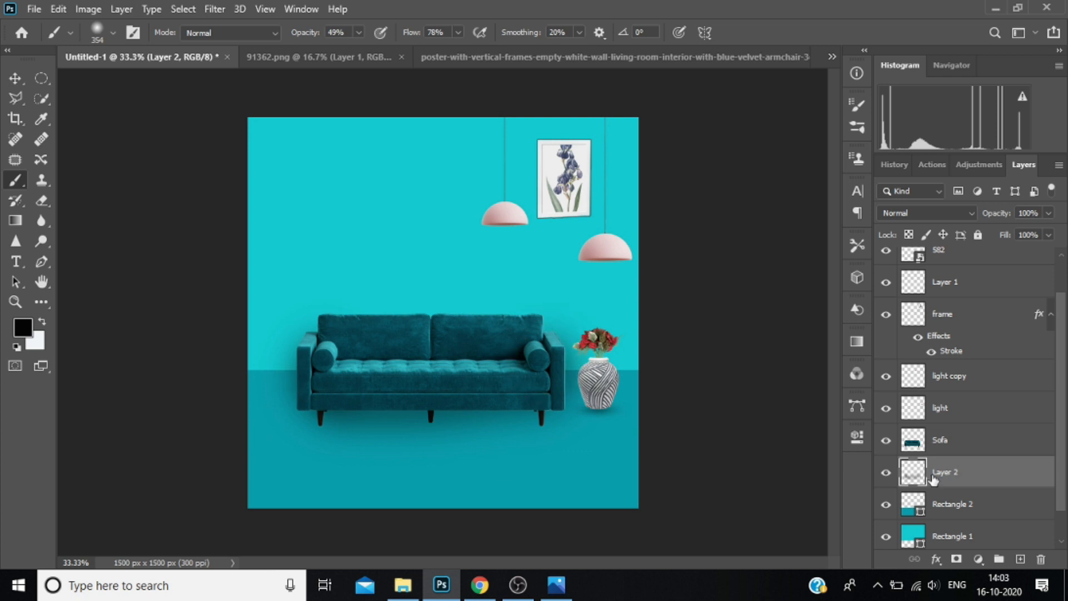
pyautogui.moveTo(401, 386); pyautogui.dragTo(348, 386)
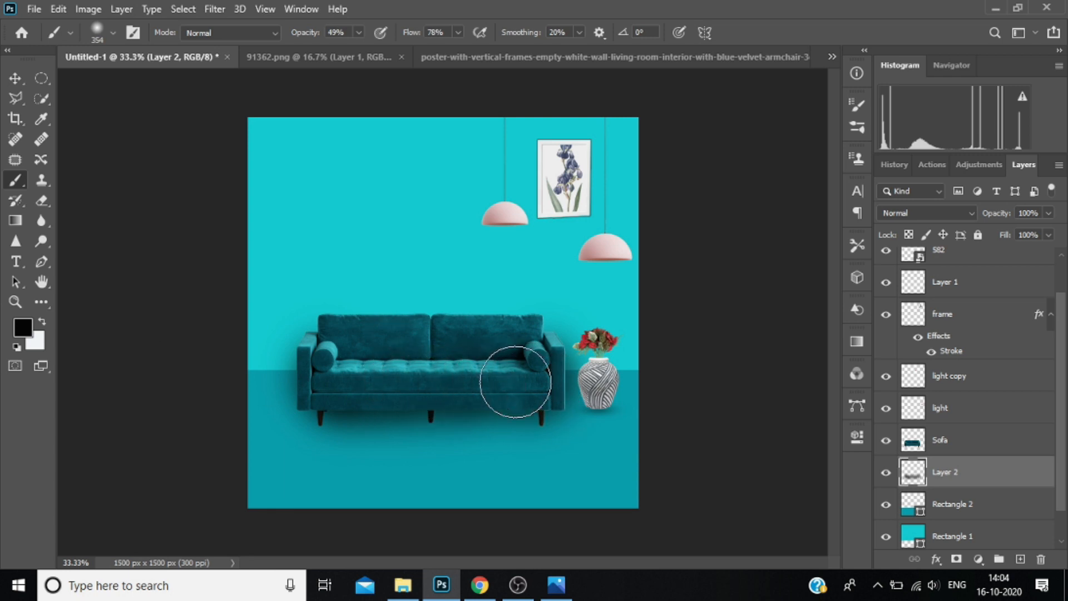
pyautogui.click(537, 355)
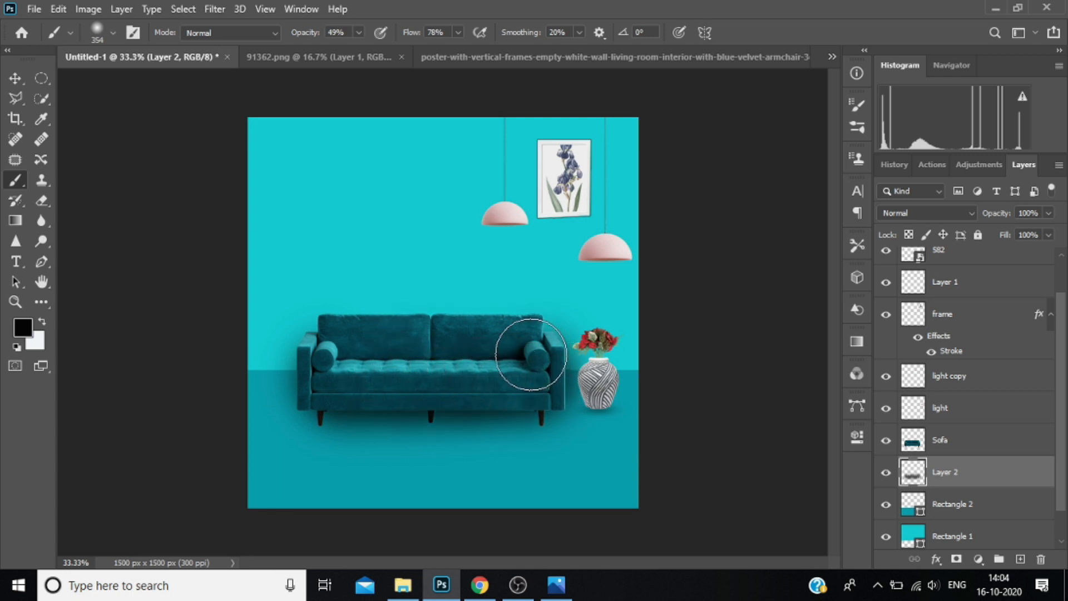
pyautogui.click(327, 338)
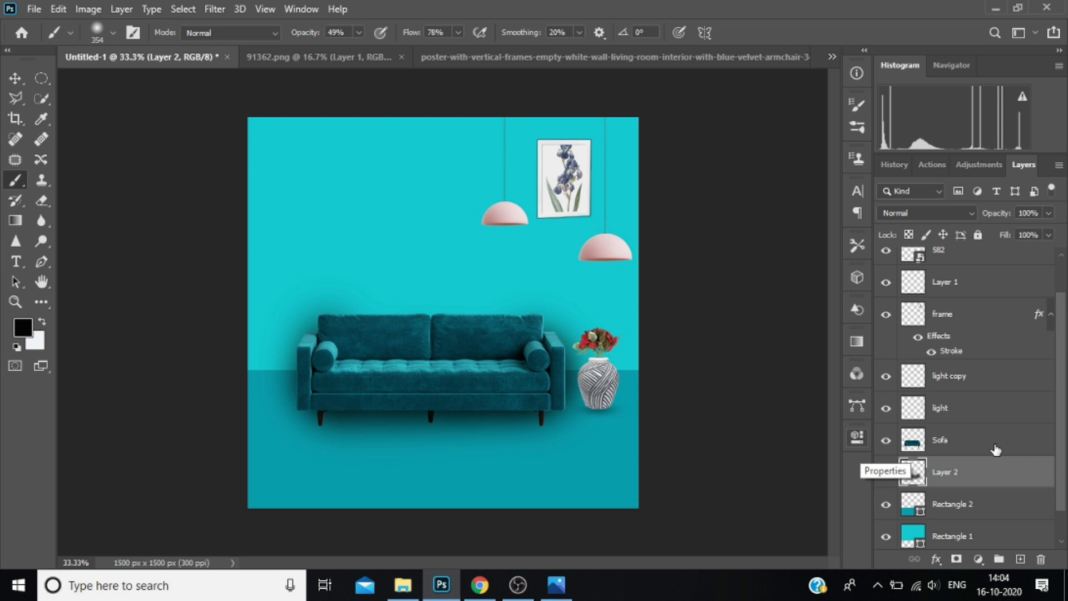
# Draw a rectangle about 762 × 267 px above layer 436, starting at the wall's left edge above the sofa.
pyautogui.click(967, 259)
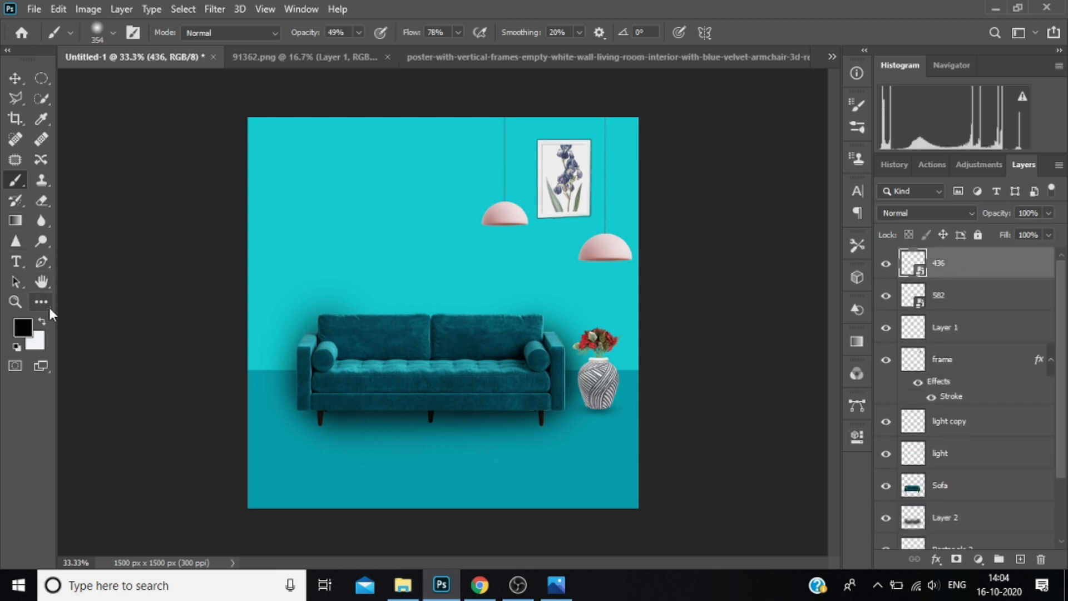
pyautogui.press('u')
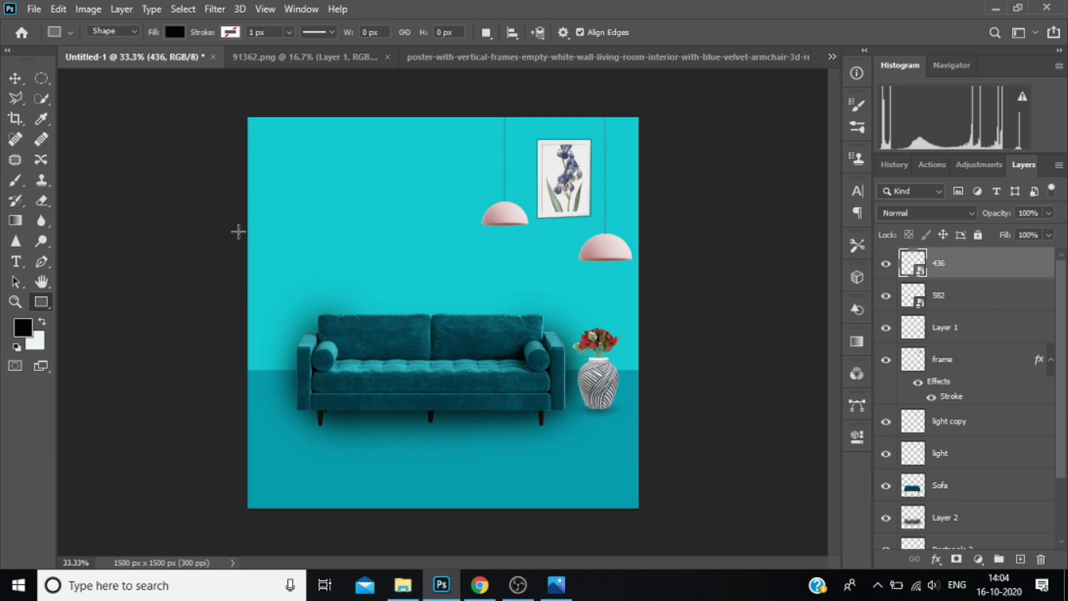
pyautogui.moveTo(240, 230); pyautogui.dragTo(438, 299)
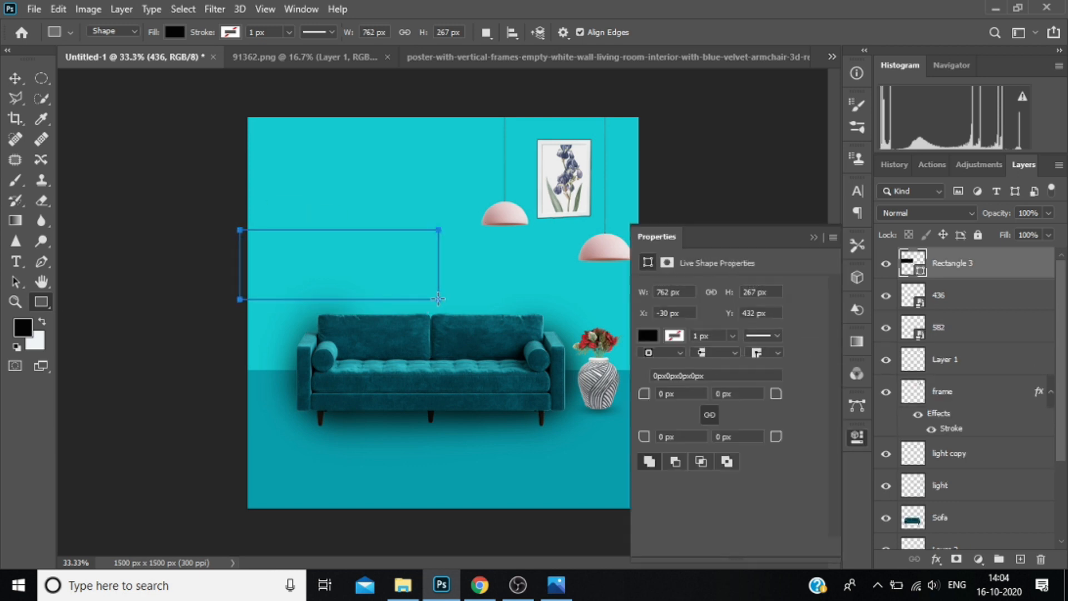
# Set the new rectangle's stroke width to 0 px and its fill colour to teal 14b3b8.
pyautogui.click(733, 337)
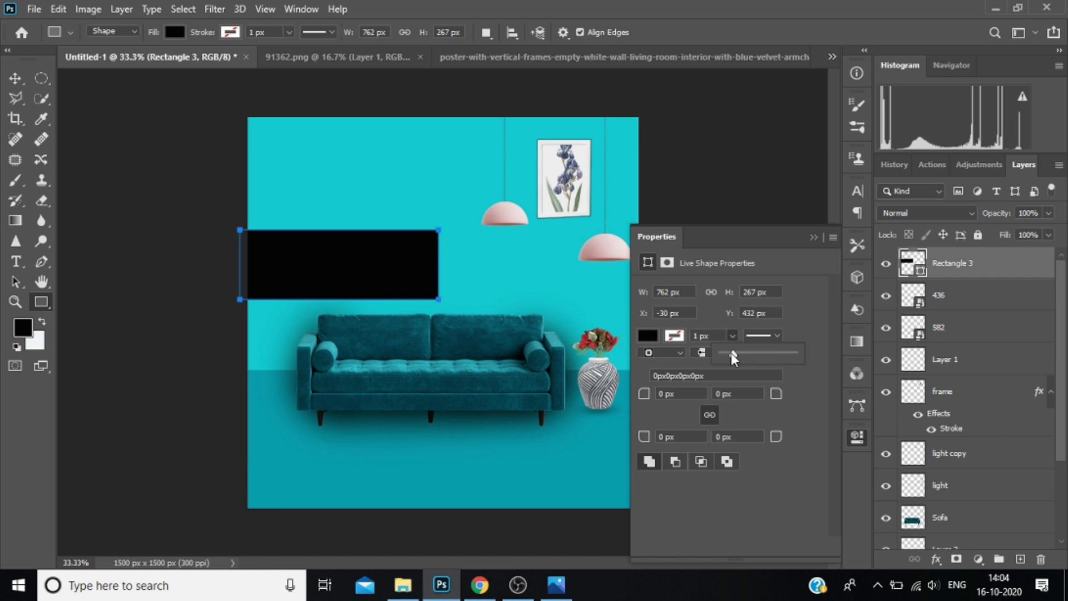
pyautogui.click(648, 334)
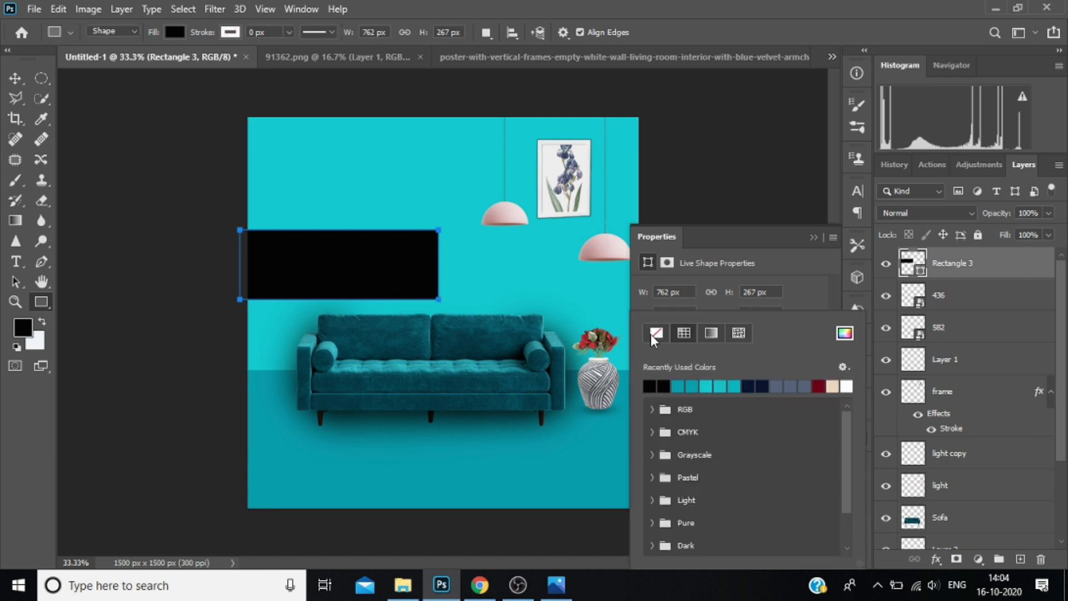
pyautogui.click(685, 384)
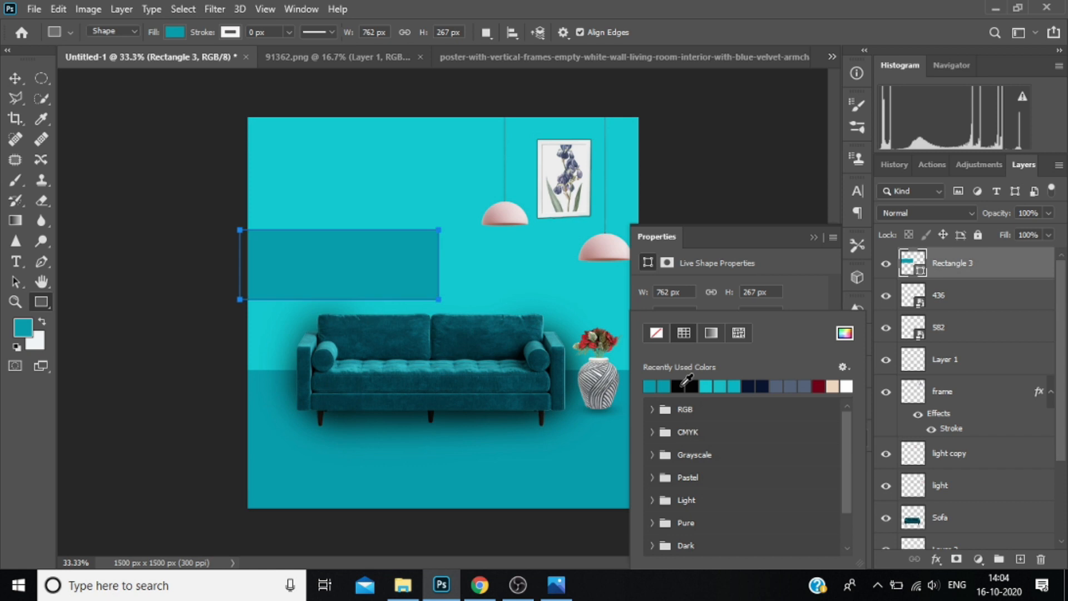
pyautogui.click(657, 332)
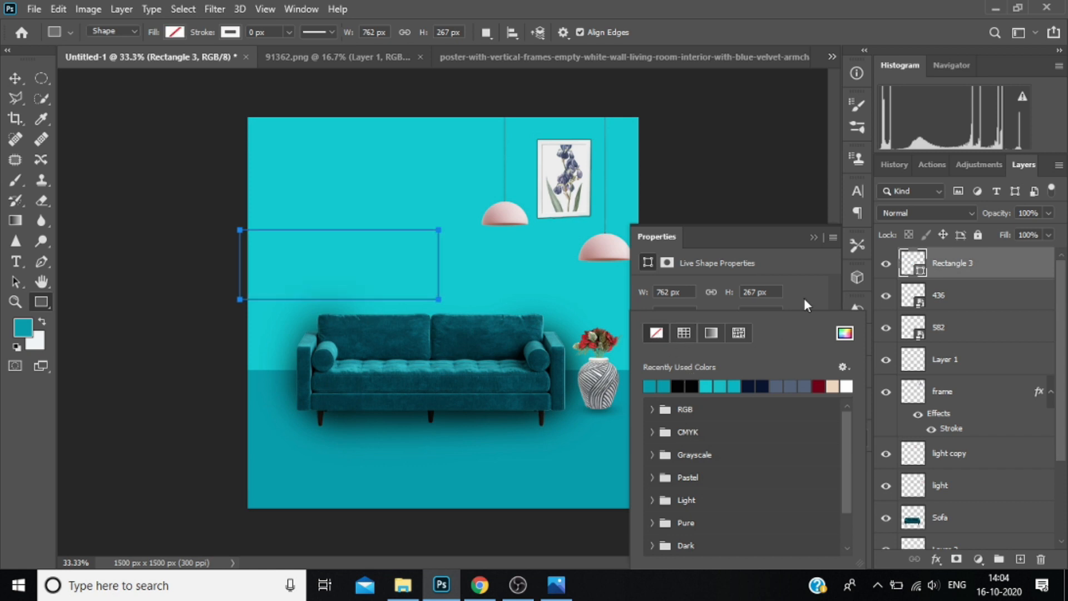
pyautogui.click(845, 333)
pyautogui.click(562, 260)
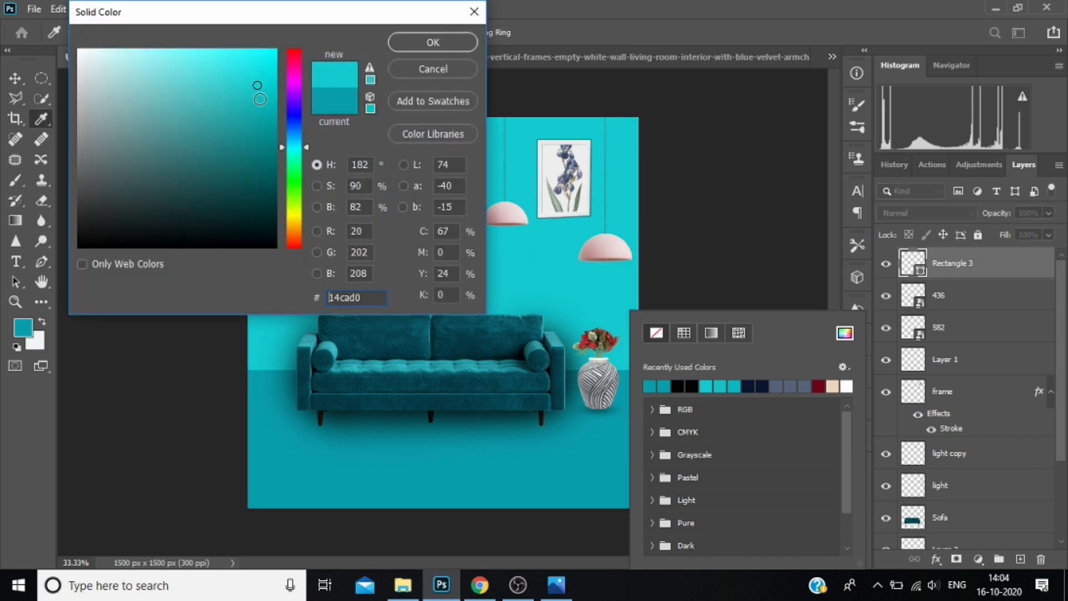
pyautogui.click(255, 105)
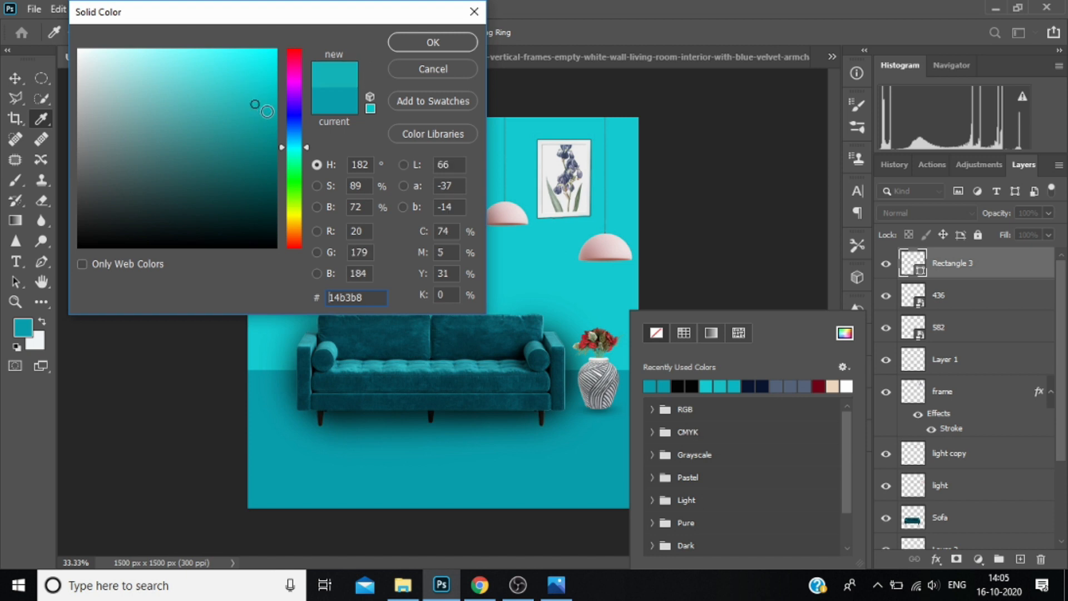
pyautogui.click(433, 42)
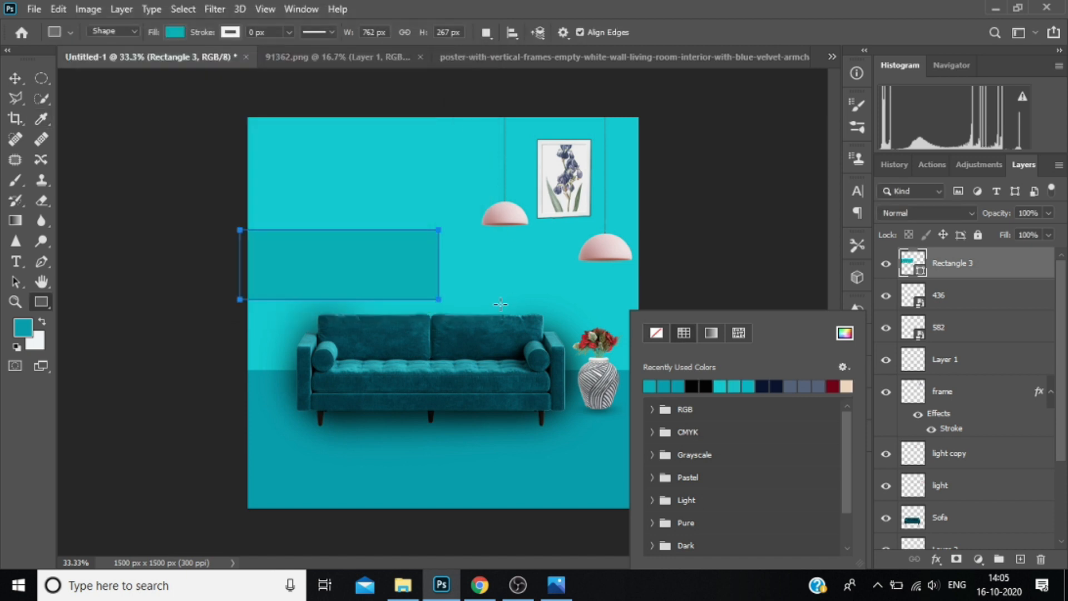
pyautogui.click(531, 287)
pyautogui.click(1009, 245)
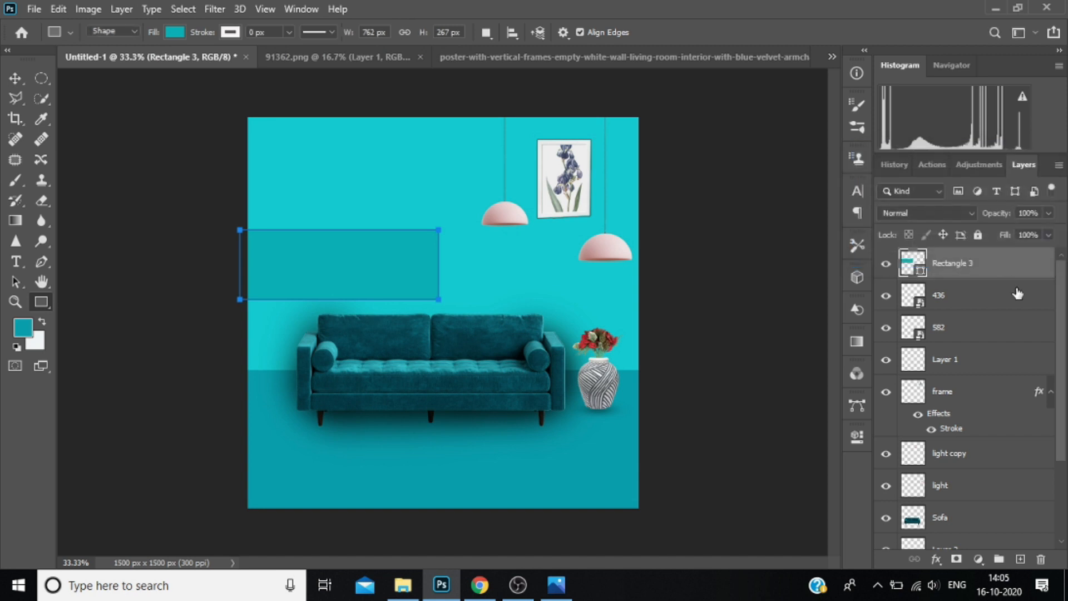
# Set Rectangle 3's upper-right corner radius to 250 px and round its lower-right corner to match, forming a semicircular end.
pyautogui.click(857, 436)
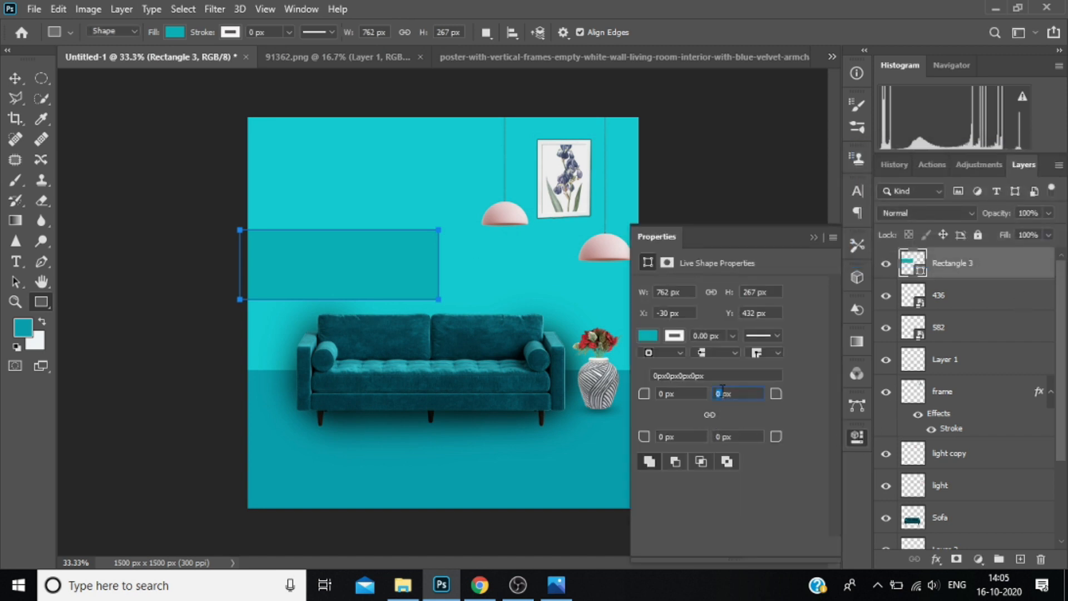
pyautogui.write('25')
pyautogui.click(723, 436)
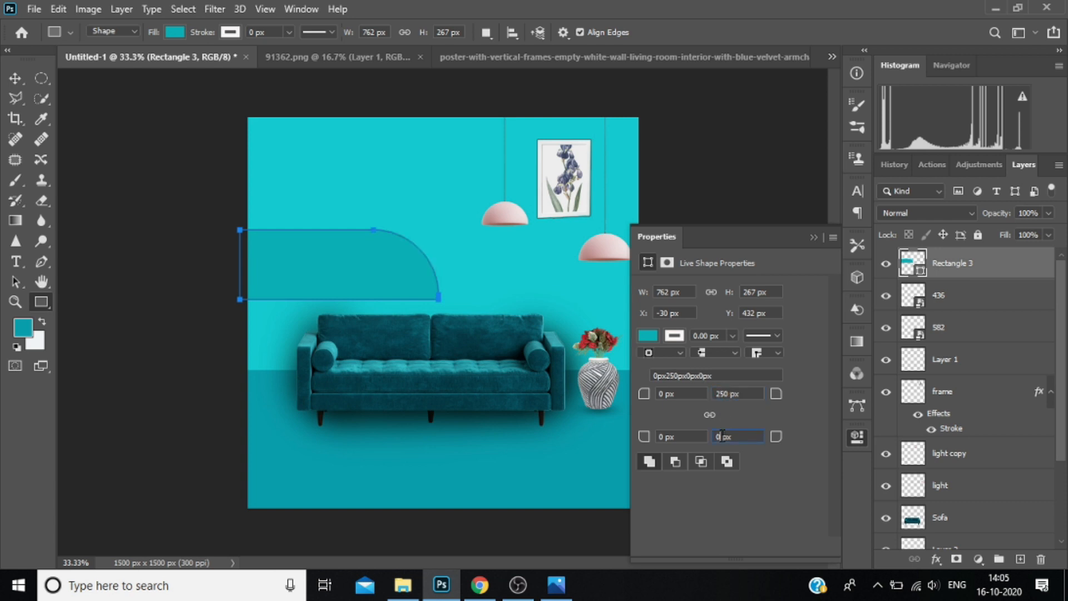
pyautogui.press('Return')
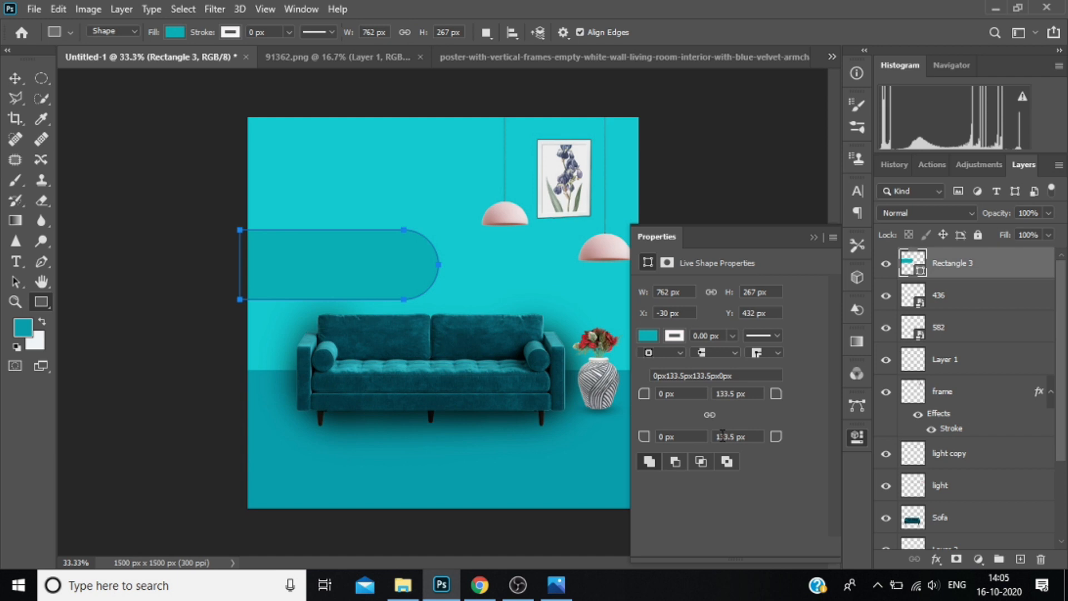
pyautogui.click(814, 238)
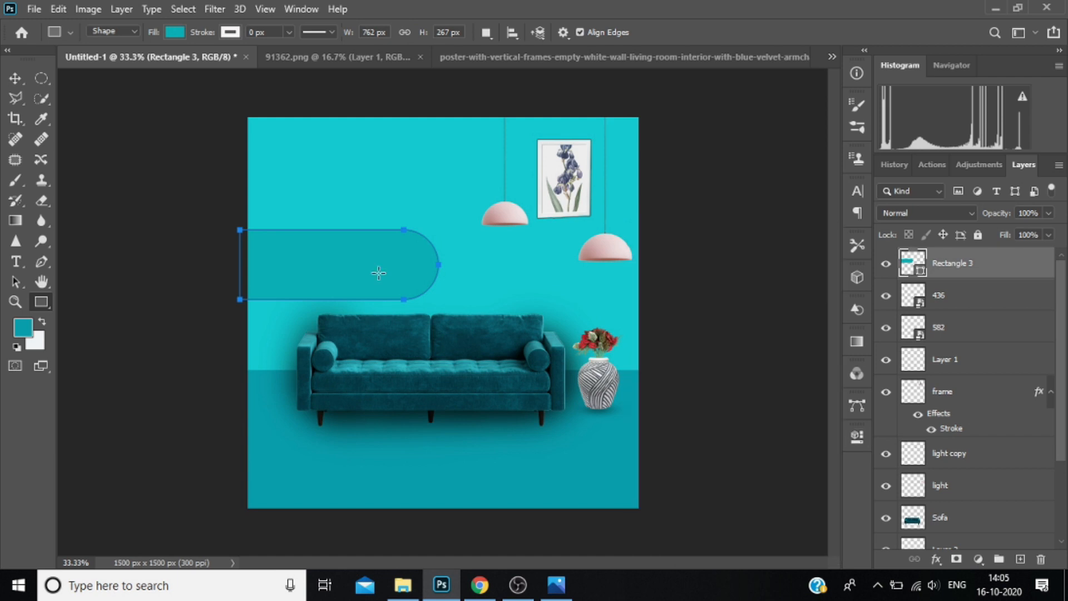
# Add a text box inside the rounded rectangle and replace its placeholder text with "BEST".
pyautogui.click(980, 301)
pyautogui.click(974, 270)
pyautogui.click(16, 262)
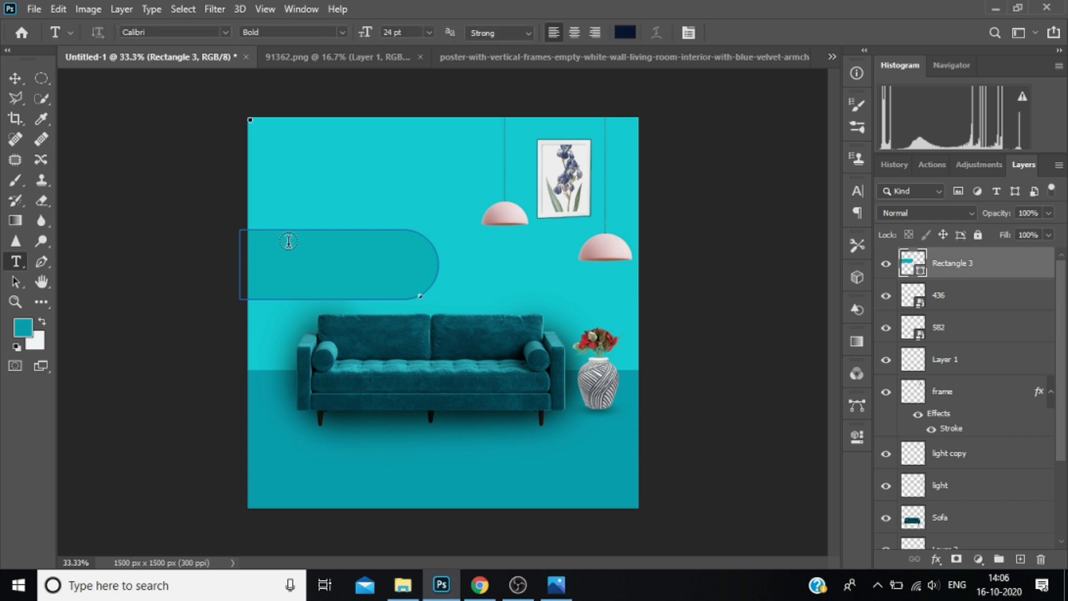
pyautogui.click(336, 250)
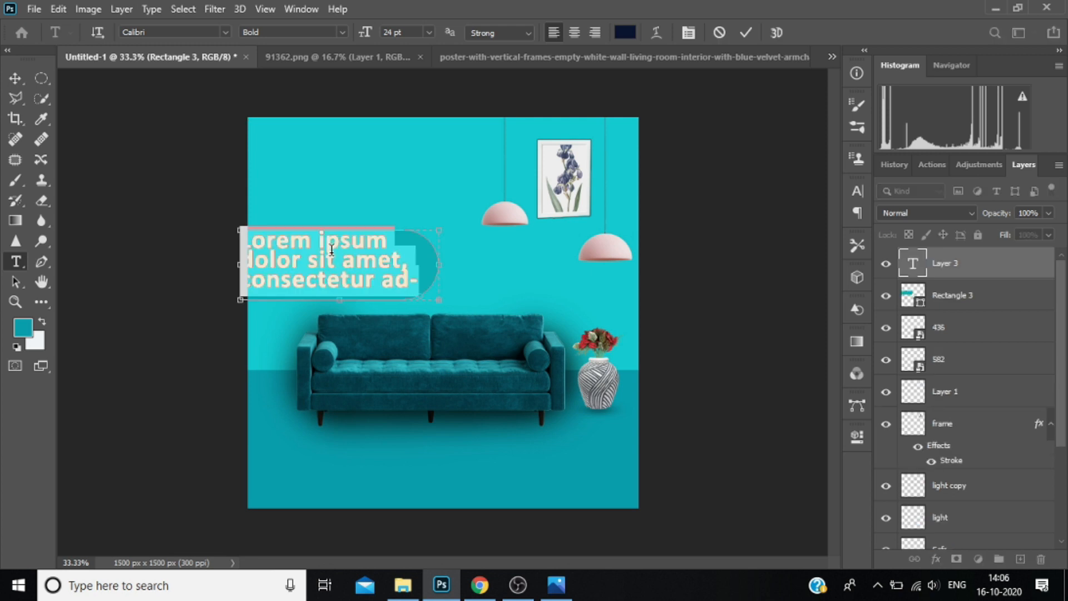
pyautogui.press('BackSpace')
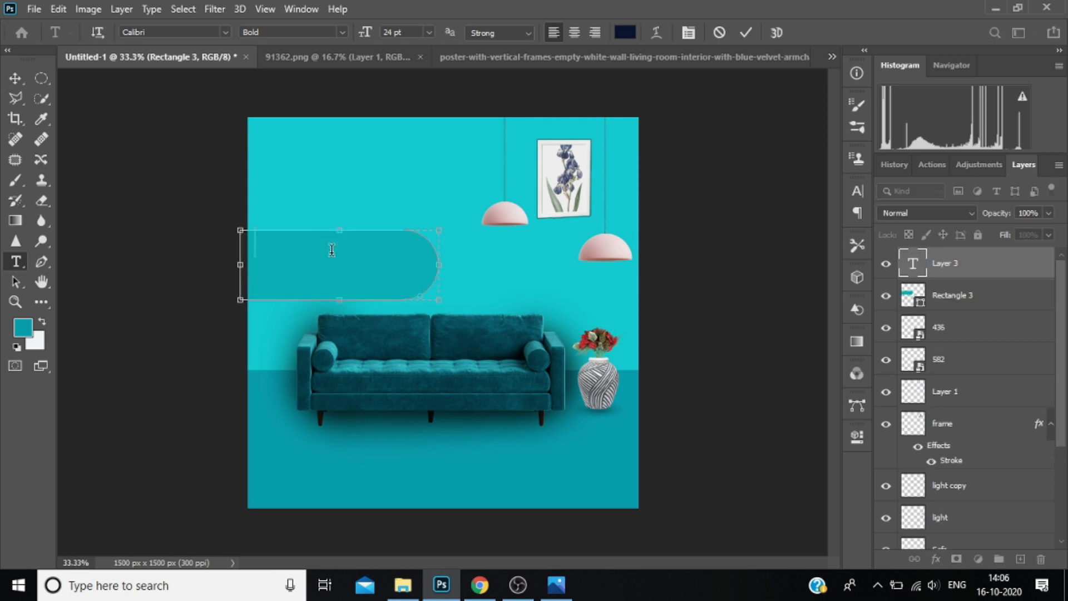
pyautogui.write('BEST')
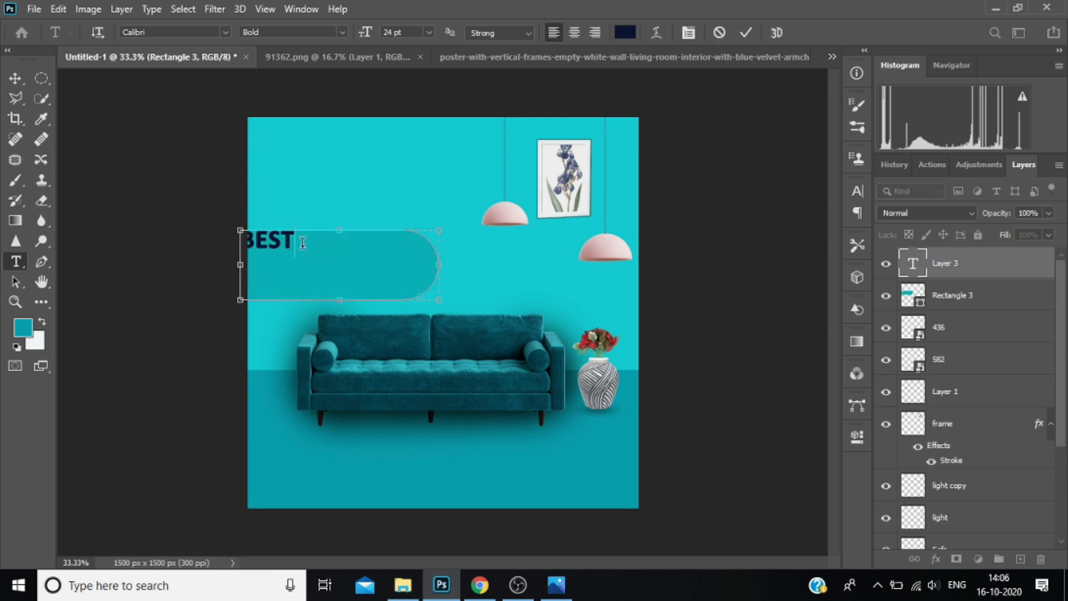
# Set the "BEST" text to 30 pt and shift its text box rightwards, away from the wall's left edge.
pyautogui.moveTo(303, 242); pyautogui.dragTo(245, 238)
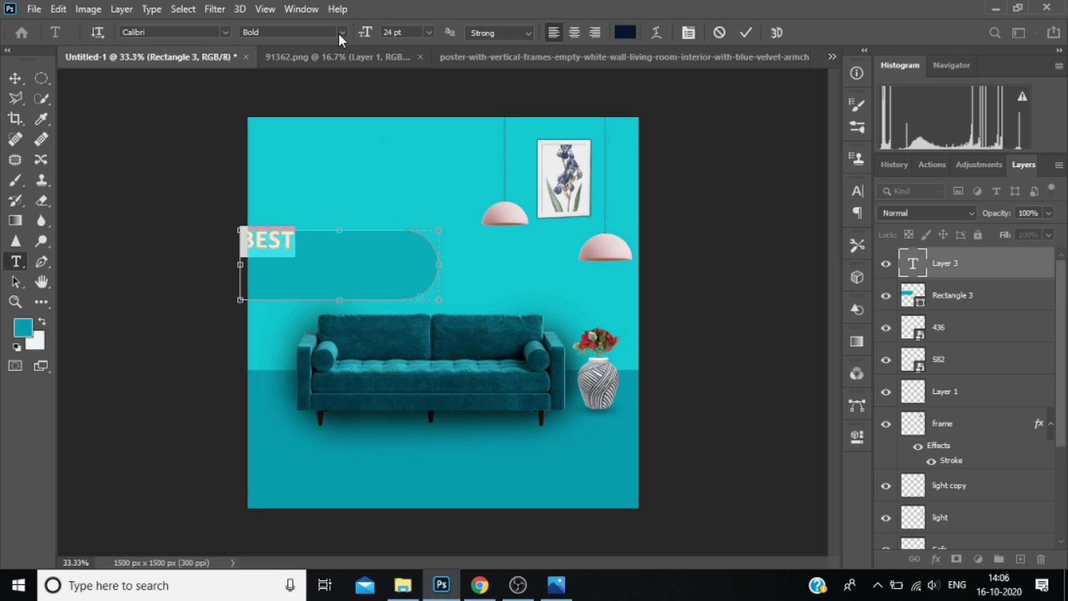
pyautogui.click(429, 32)
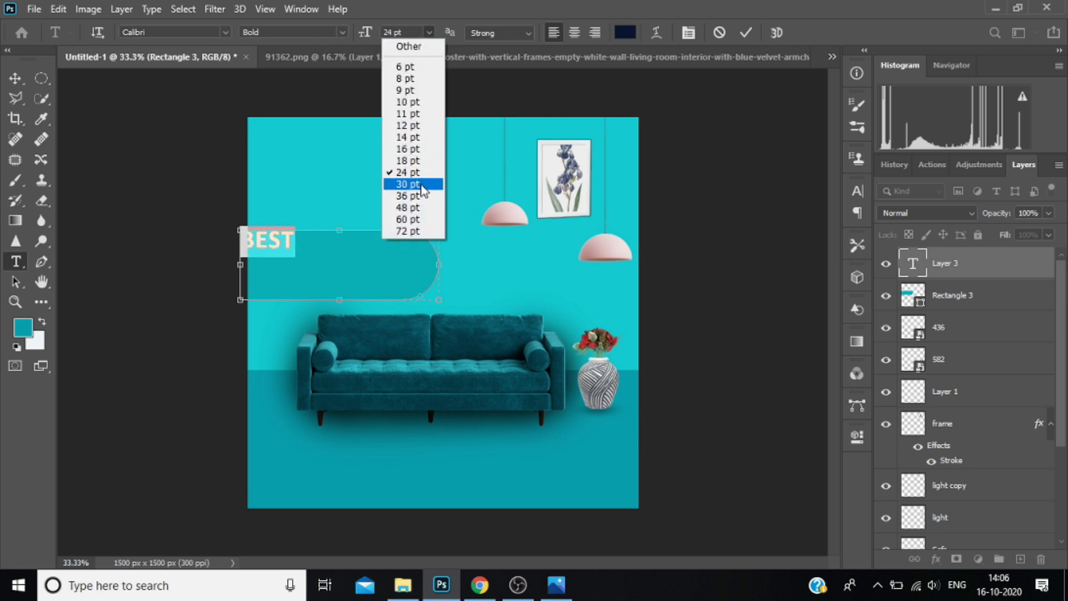
pyautogui.click(401, 181)
pyautogui.moveTo(447, 227); pyautogui.dragTo(468, 227)
pyautogui.moveTo(490, 279); pyautogui.dragTo(533, 282)
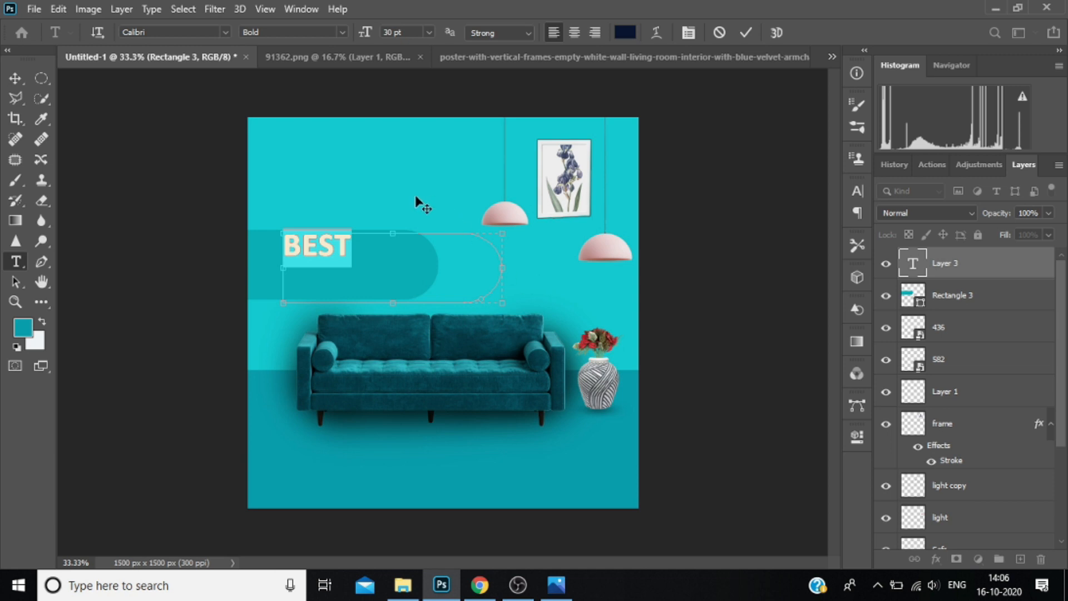
# Change the "BEST" text colour to near-white fdfdfd and commit the text.
pyautogui.click(403, 264)
pyautogui.moveTo(356, 252); pyautogui.dragTo(283, 247)
pyautogui.click(625, 33)
pyautogui.click(81, 52)
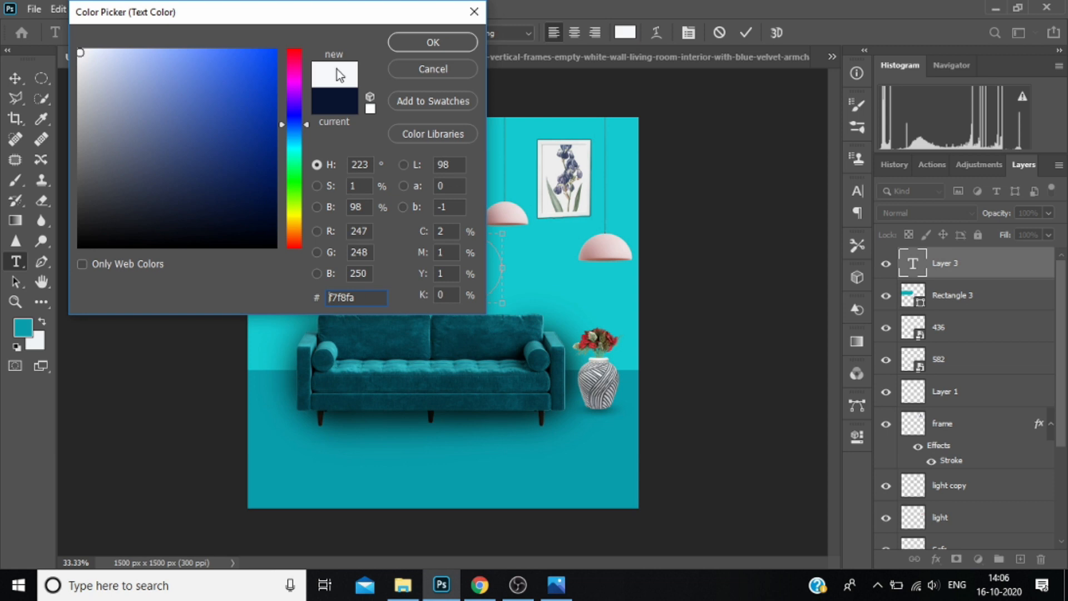
pyautogui.click(78, 50)
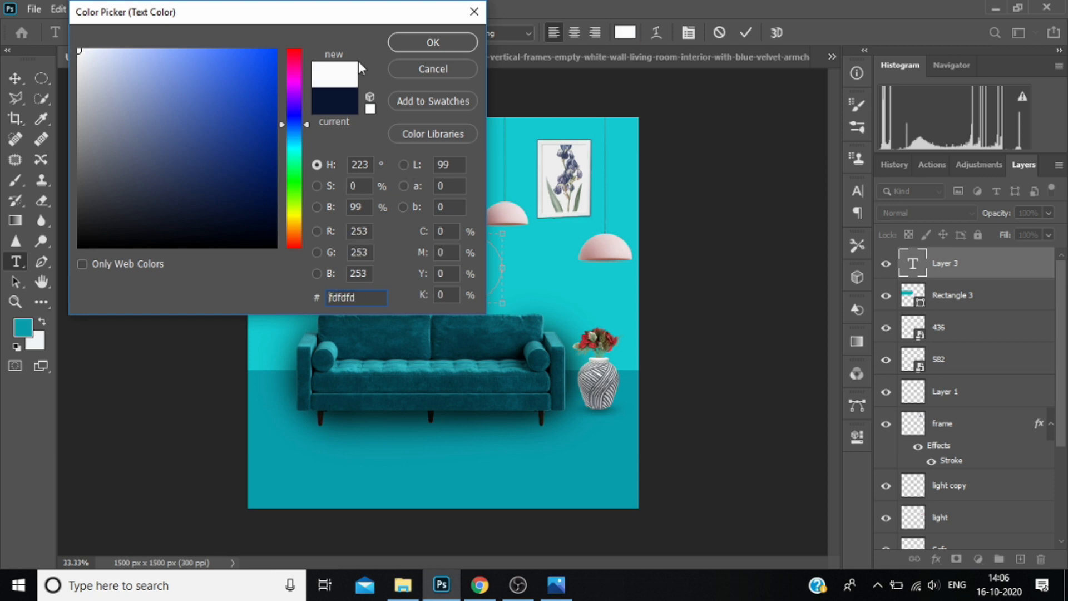
pyautogui.click(457, 42)
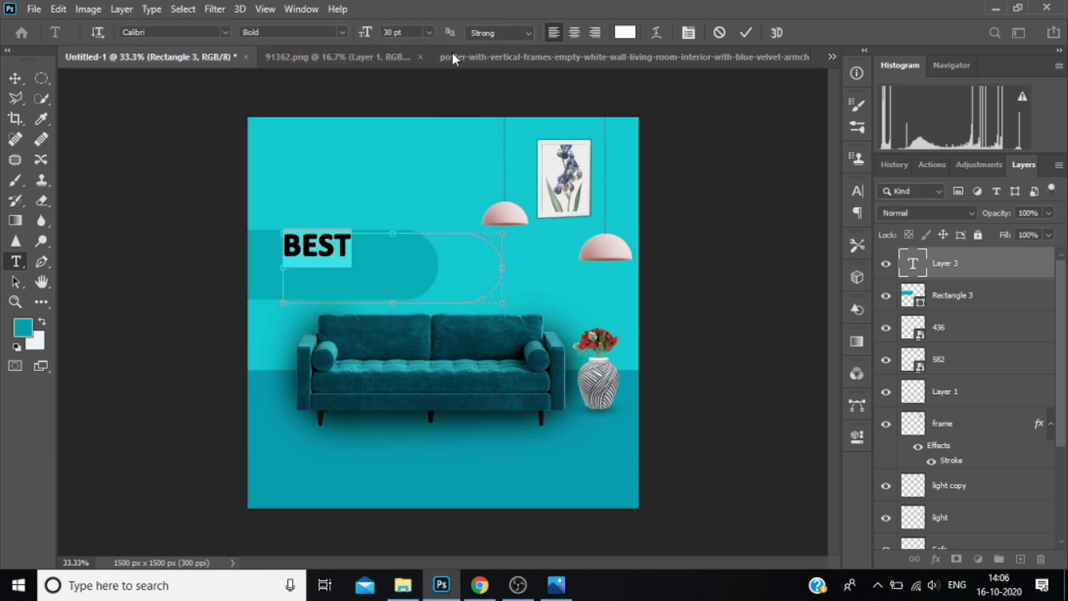
pyautogui.click(336, 250)
pyautogui.click(963, 266)
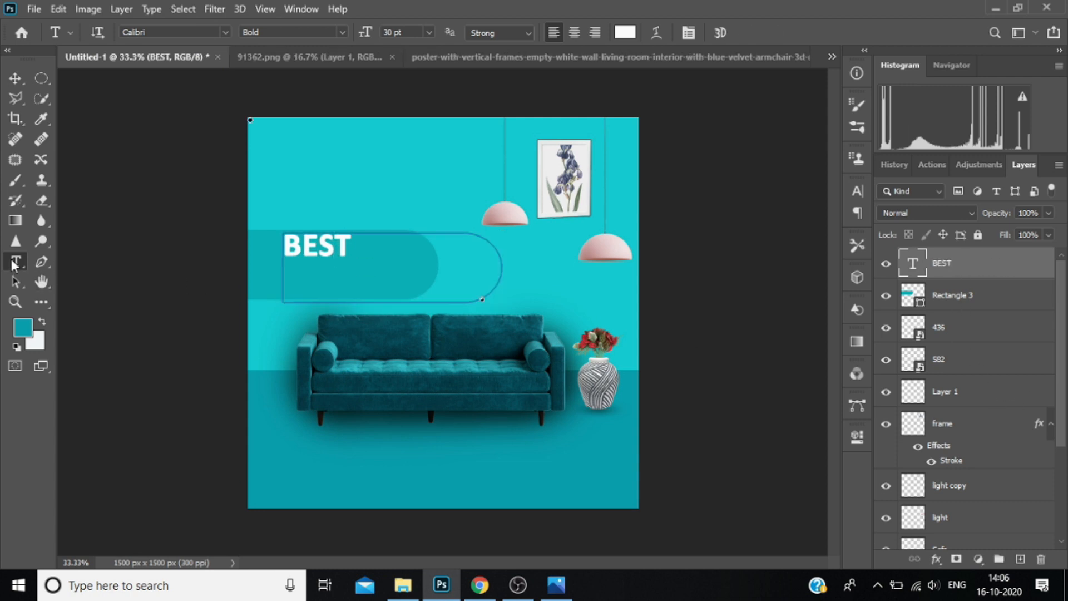
# Add a separate text layer reading "Furniture" and place it directly below "BEST", aligned to its left edge.
pyautogui.click(286, 268)
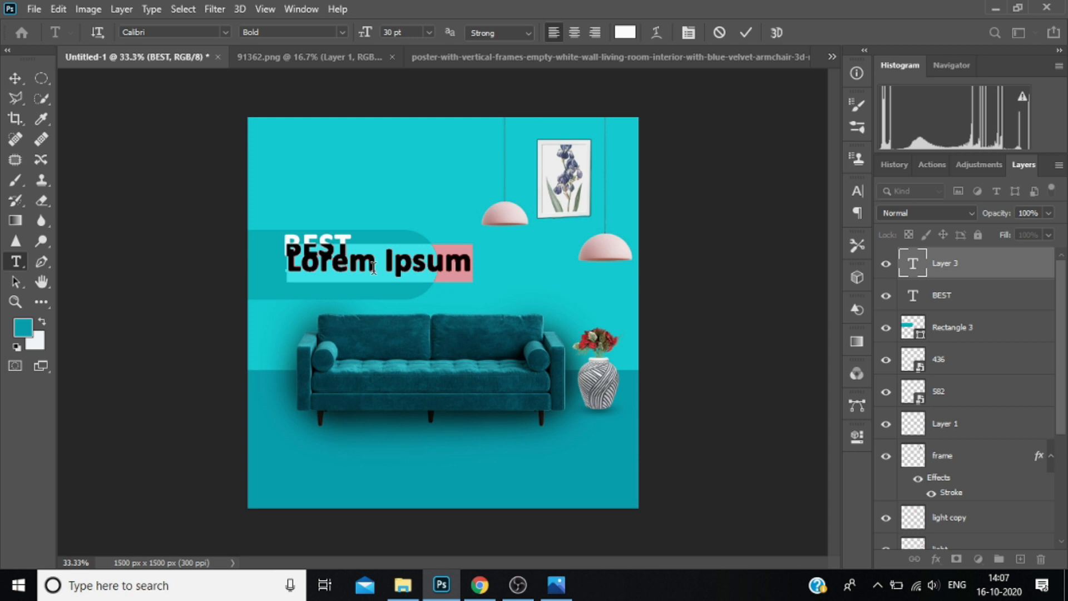
pyautogui.press('BackSpace')
pyautogui.write('F')
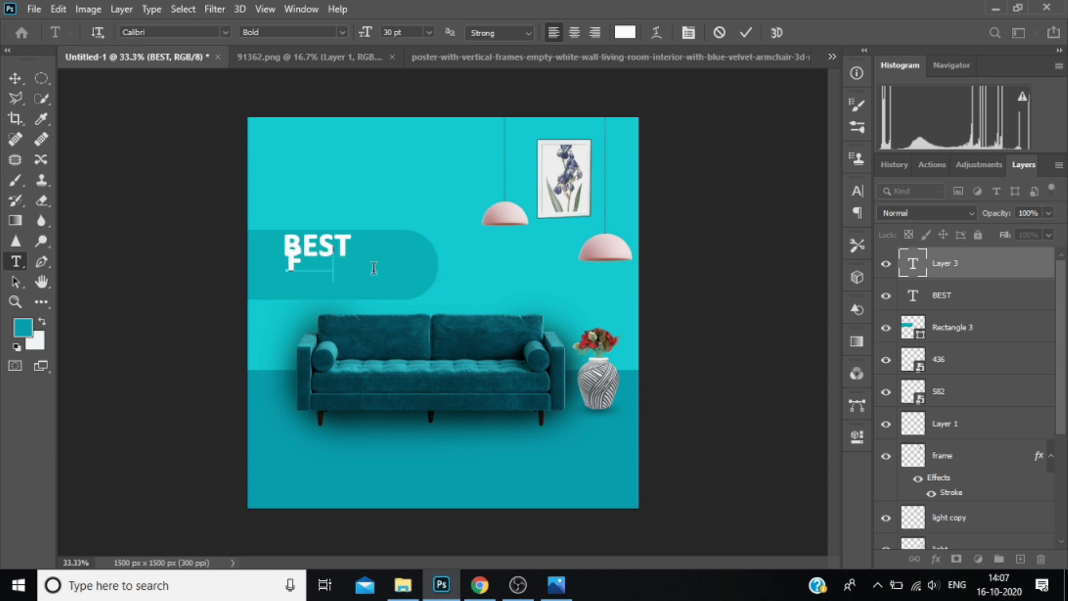
pyautogui.write('urniture')
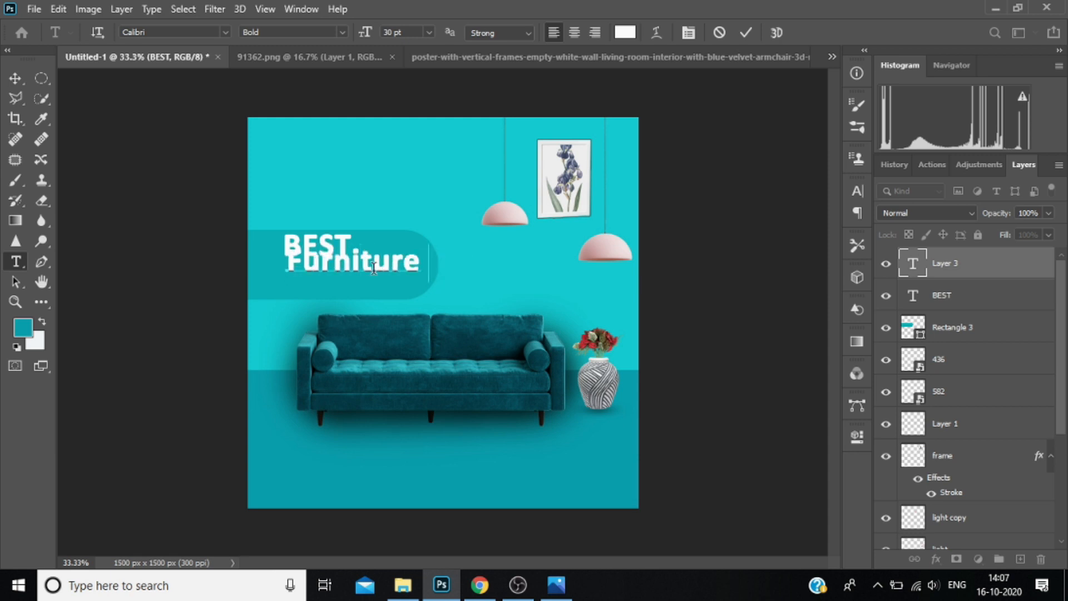
pyautogui.moveTo(383, 289)
pyautogui.mouseDown()
pyautogui.moveTo(392, 304)
pyautogui.moveTo(383, 303)
pyautogui.mouseUp()
pyautogui.hotkey('ctrl', 'Return')
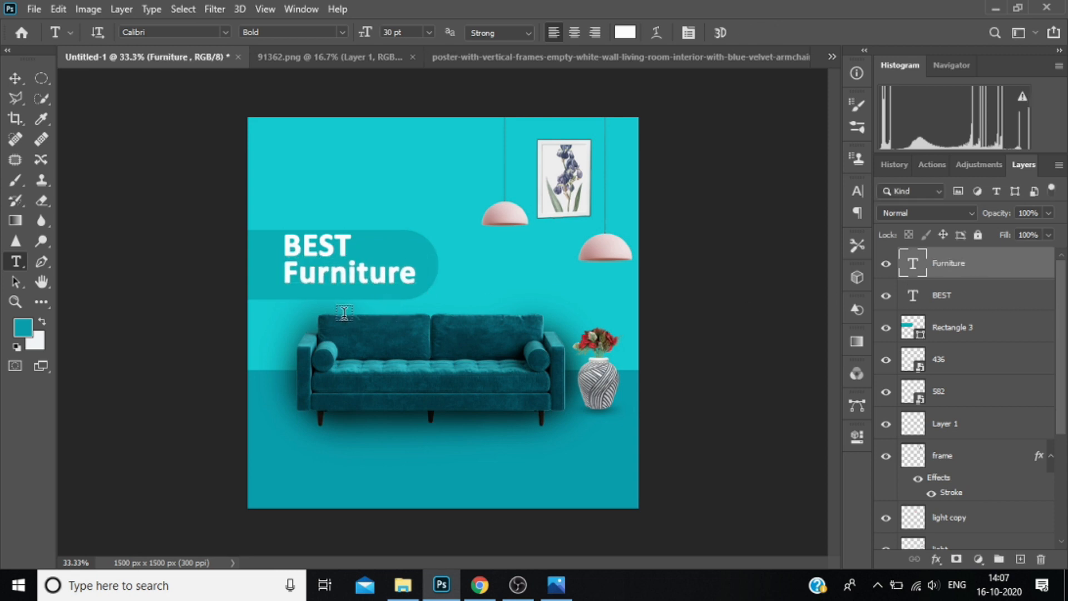
# Start another text layer just below "Furniture" with the words "We Offer You".
pyautogui.click(290, 291)
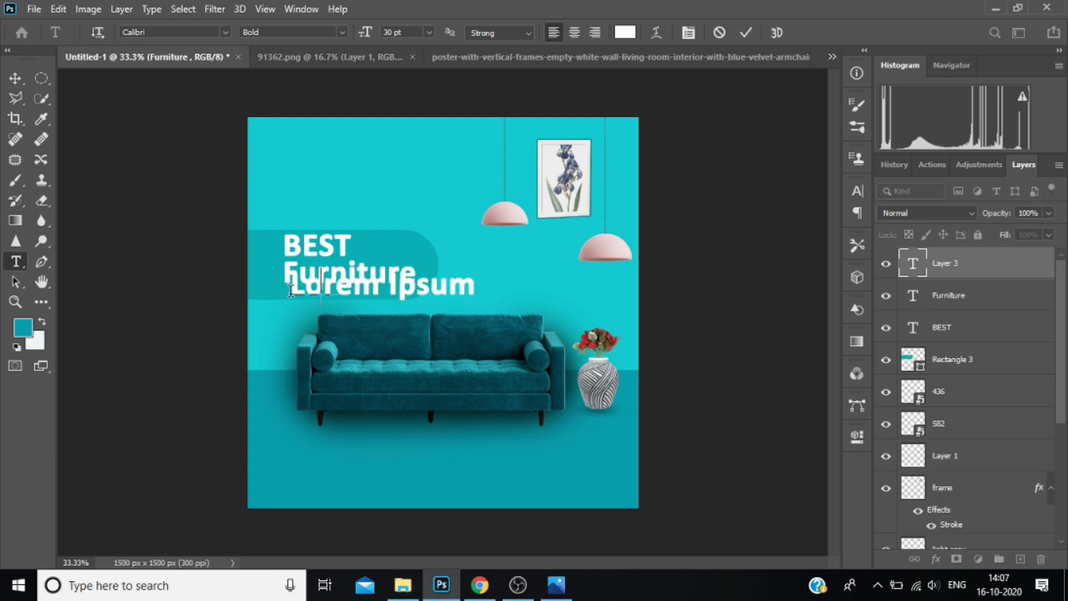
pyautogui.write('We cffer You')
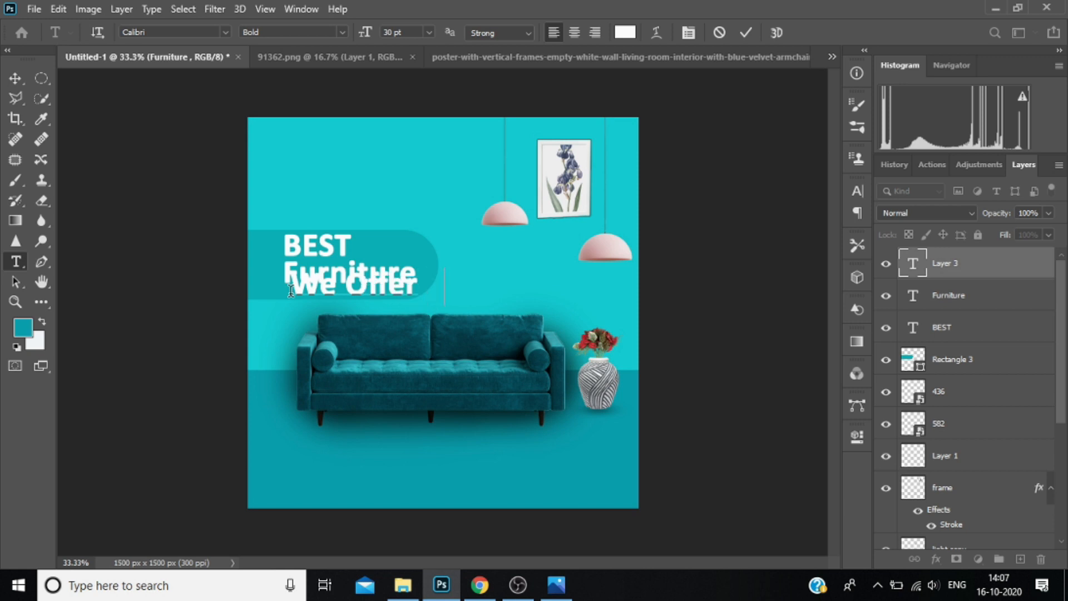
pyautogui.hotkey('shift', 'Left')
pyautogui.hotkey('shift', 'Left')
# Set the whole "We Offer You" text to a font size of 14 pt.
pyautogui.hotkey('ctrl', 'a')
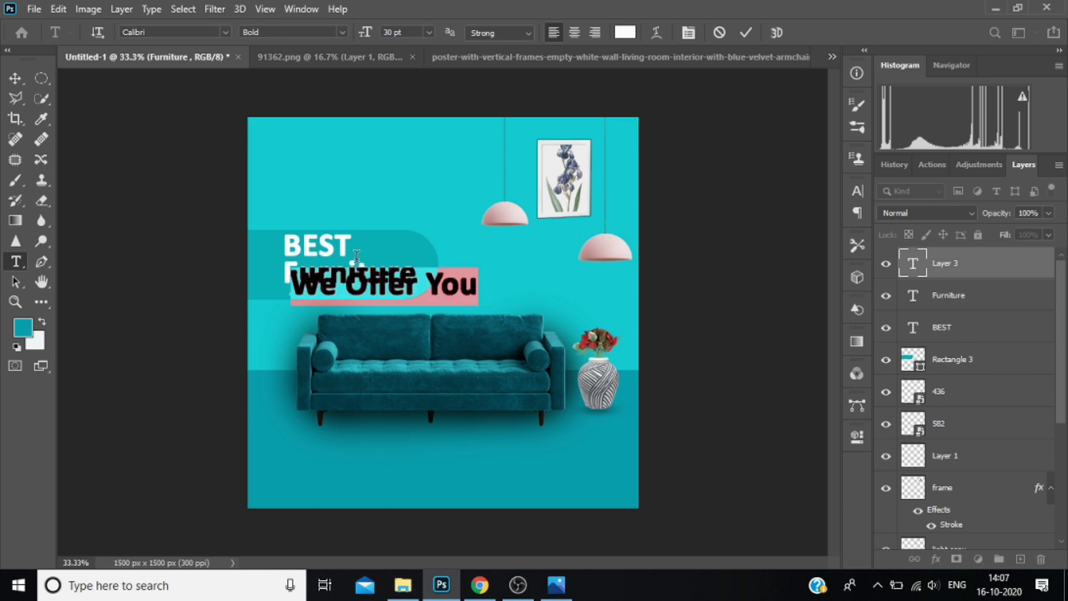
pyautogui.click(429, 32)
pyautogui.click(426, 126)
pyautogui.click(429, 32)
pyautogui.click(412, 134)
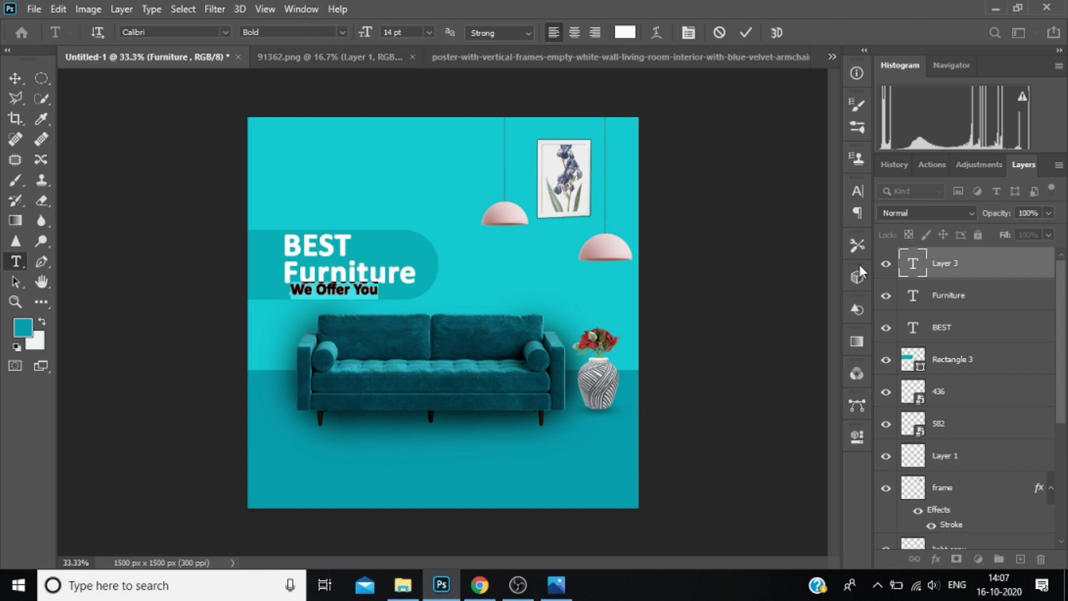
# Turn off faux bold for the "We Offer You" text and set its colour to black 000000.
pyautogui.click(859, 197)
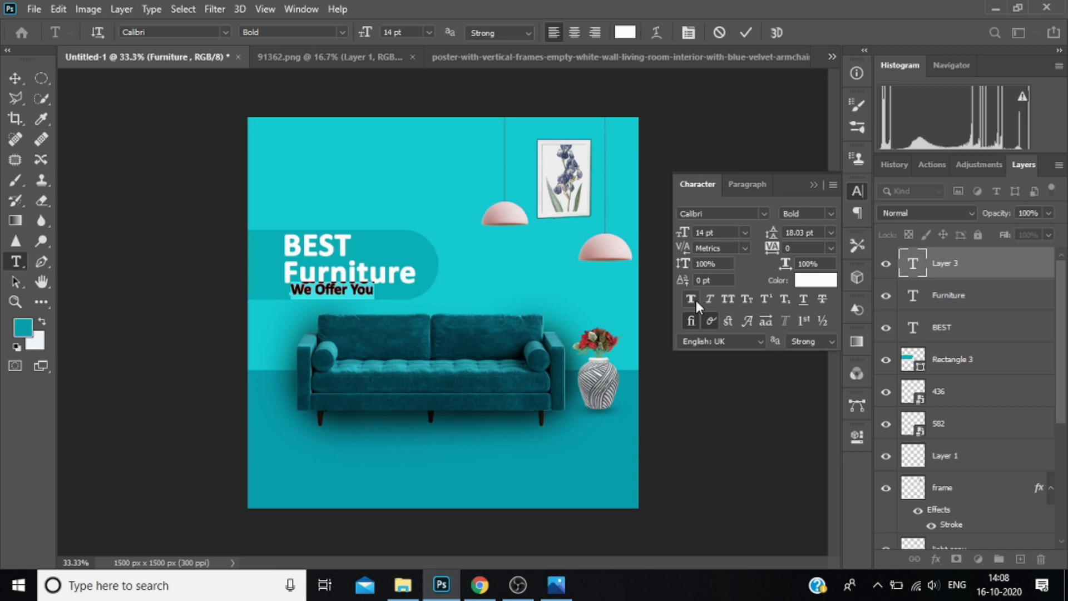
pyautogui.click(814, 279)
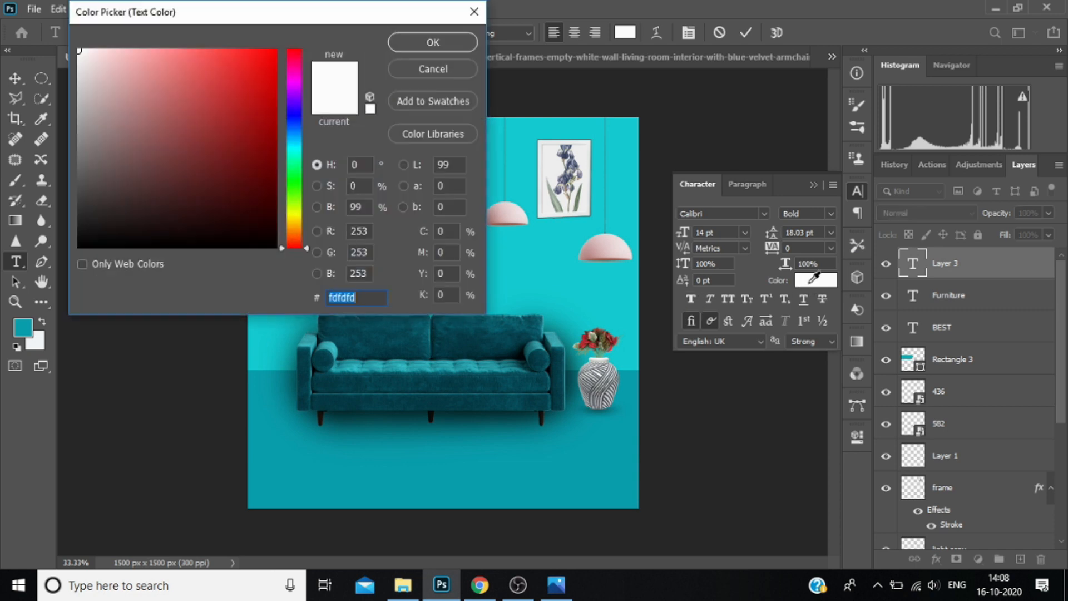
pyautogui.click(432, 39)
pyautogui.click(828, 280)
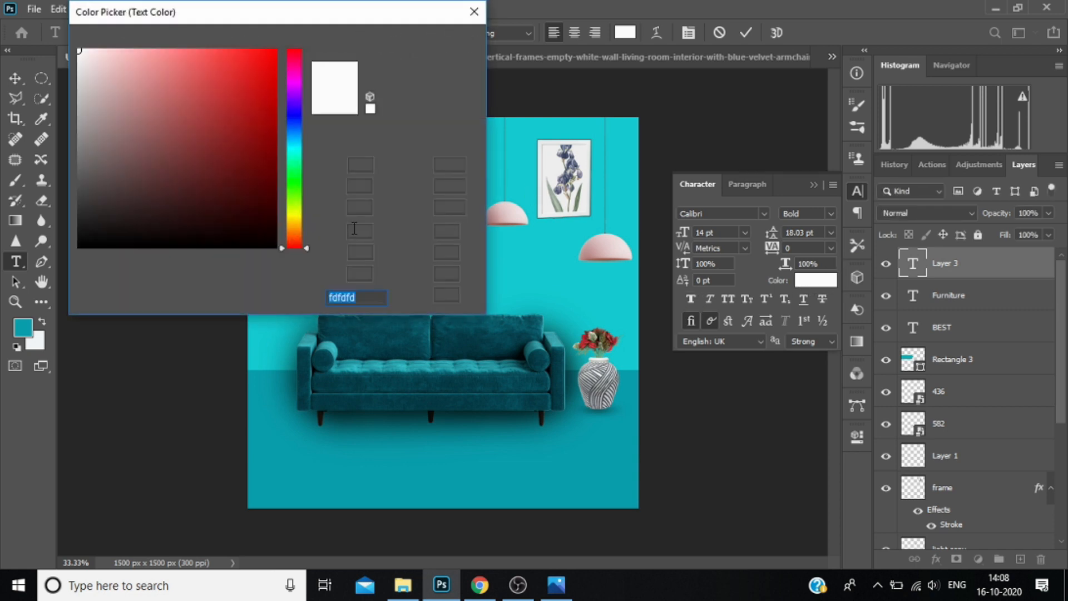
pyautogui.write('000000')
pyautogui.click(433, 41)
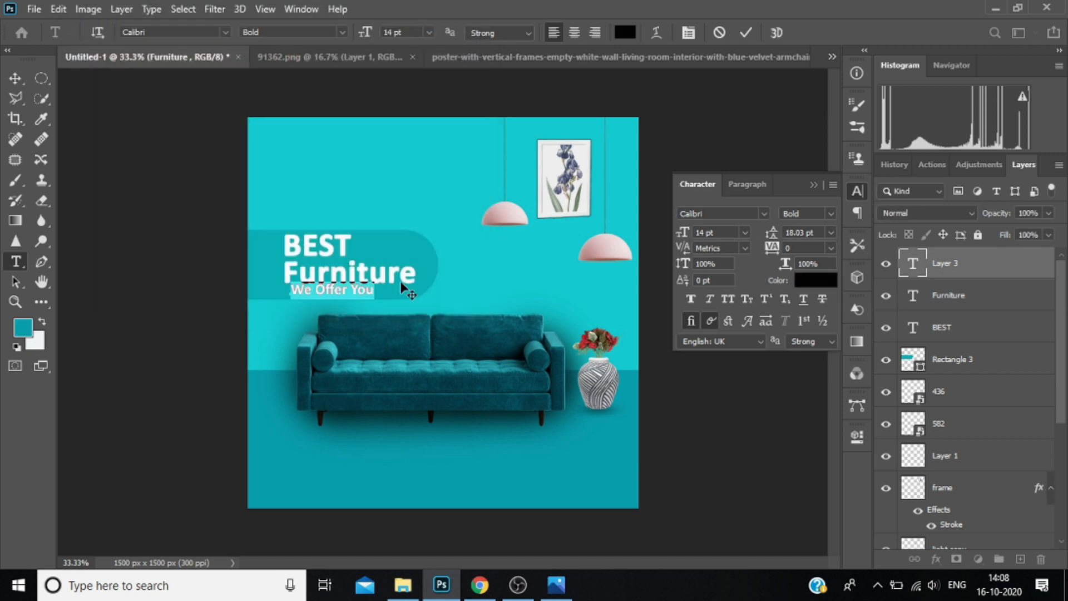
# Position the "We Offer You" text directly under "Furniture", aligned to its left edge, and commit the text.
pyautogui.moveTo(362, 311); pyautogui.dragTo(356, 306)
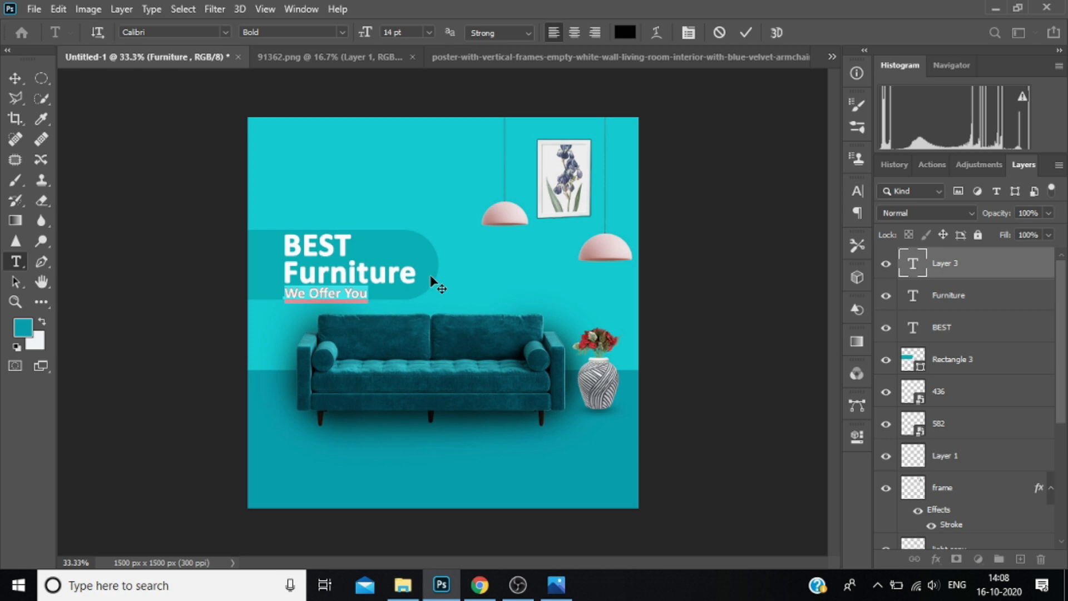
pyautogui.hotkey('ctrl', 'Return')
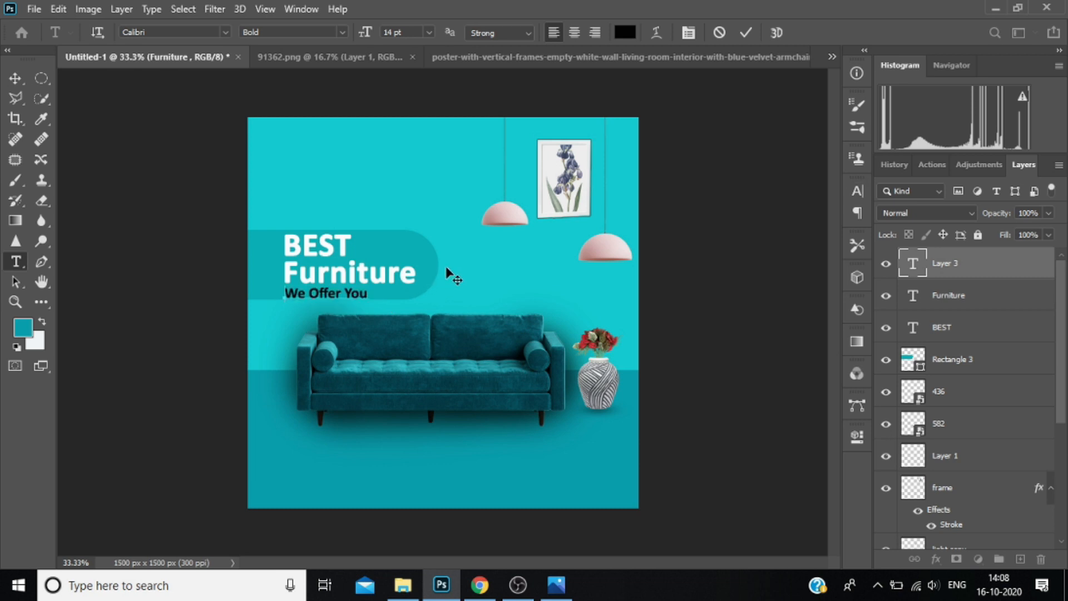
pyautogui.click(971, 268)
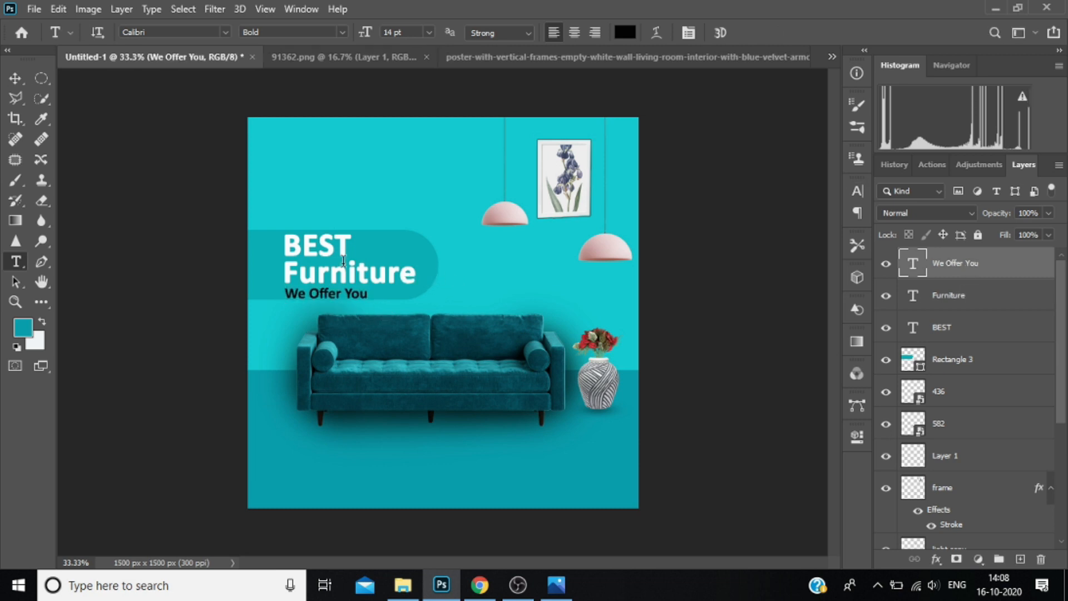
# Change the font of the whole word "BEST" to Exotc350 Bd BT.
pyautogui.click(323, 242)
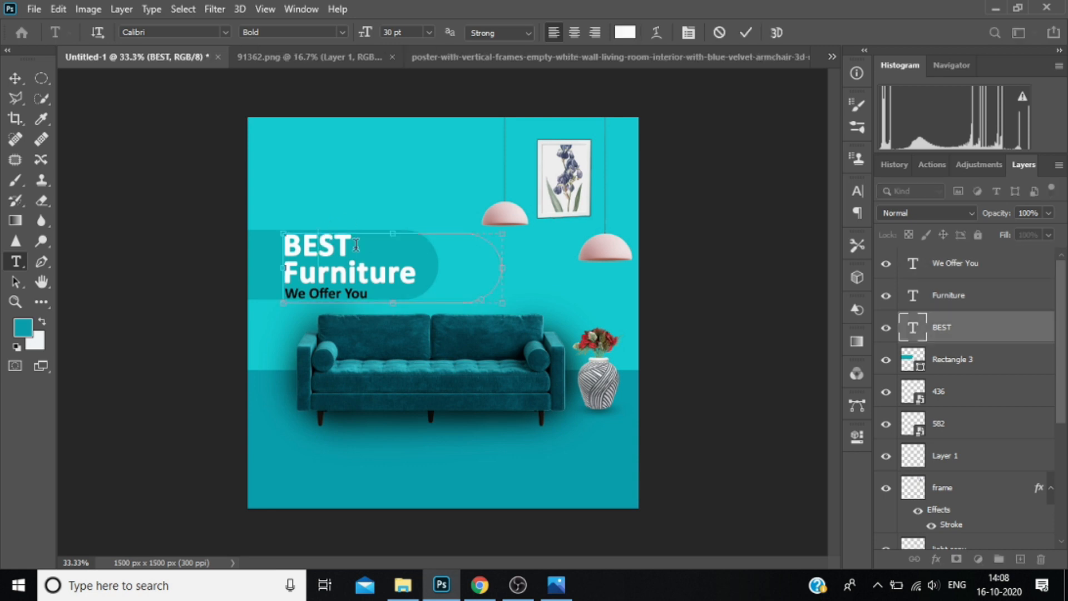
pyautogui.moveTo(354, 245); pyautogui.dragTo(278, 242)
pyautogui.click(857, 191)
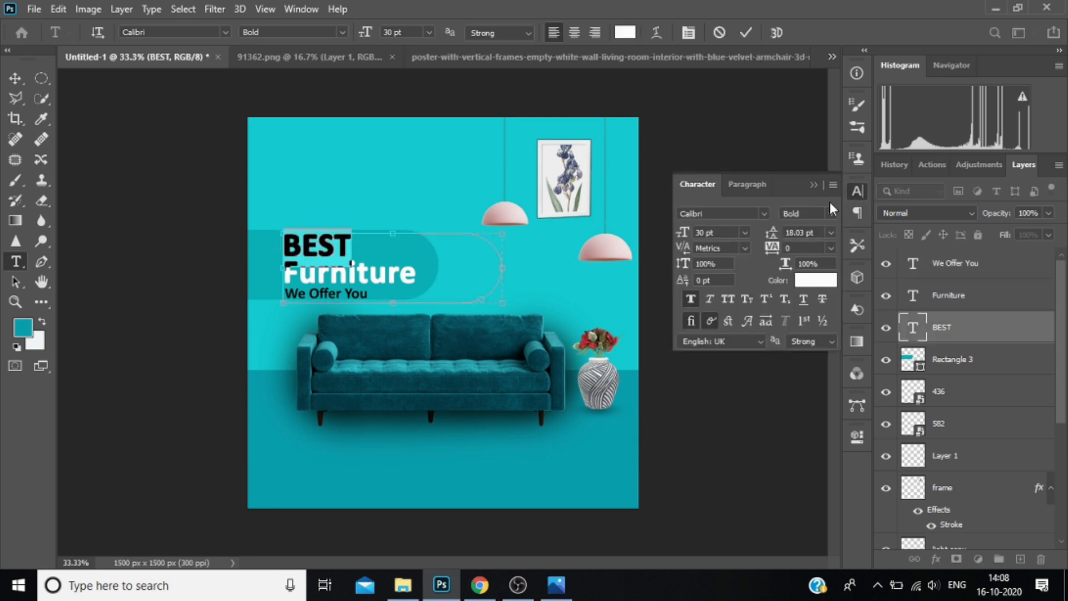
pyautogui.click(763, 215)
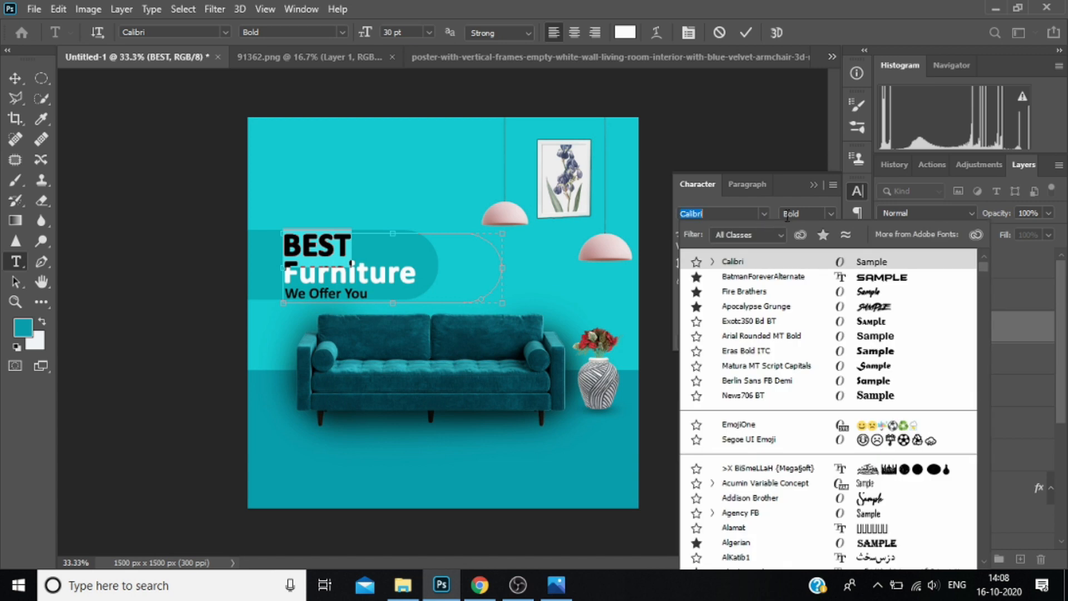
pyautogui.click(751, 323)
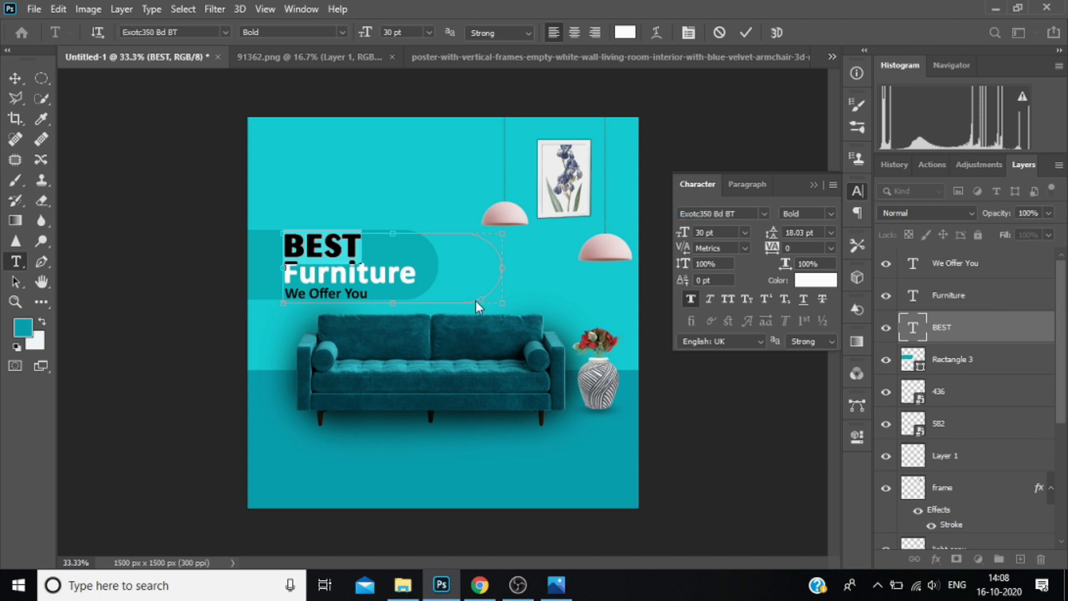
# Change the font of the whole "Furniture" text to Exotc350 Bd BT and commit it.
pyautogui.click(968, 303)
pyautogui.click(384, 269)
pyautogui.doubleClick(384, 268)
pyautogui.click(857, 191)
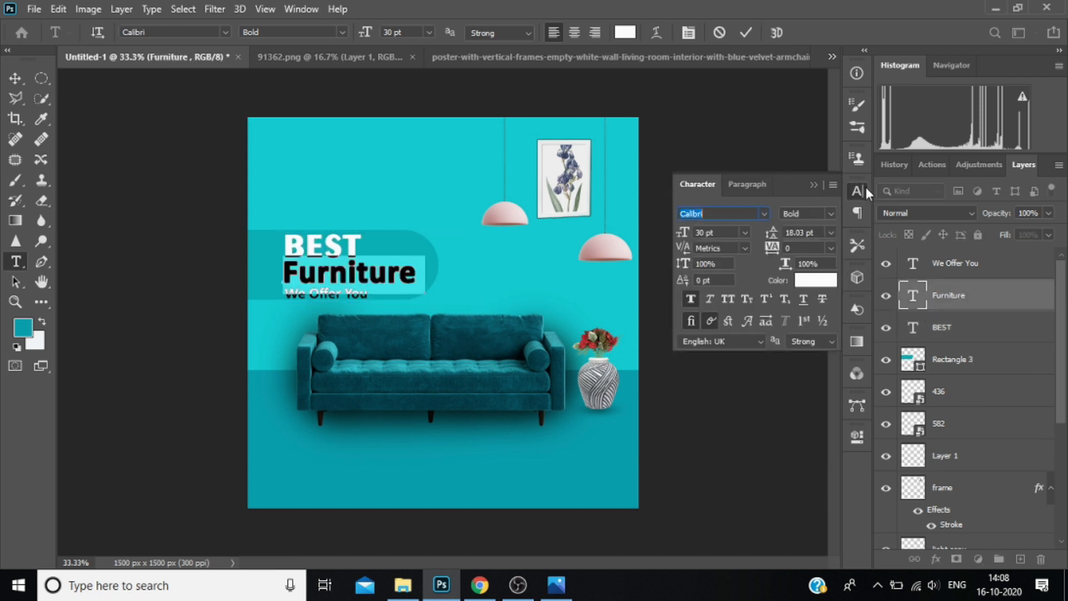
pyautogui.click(766, 213)
pyautogui.click(772, 263)
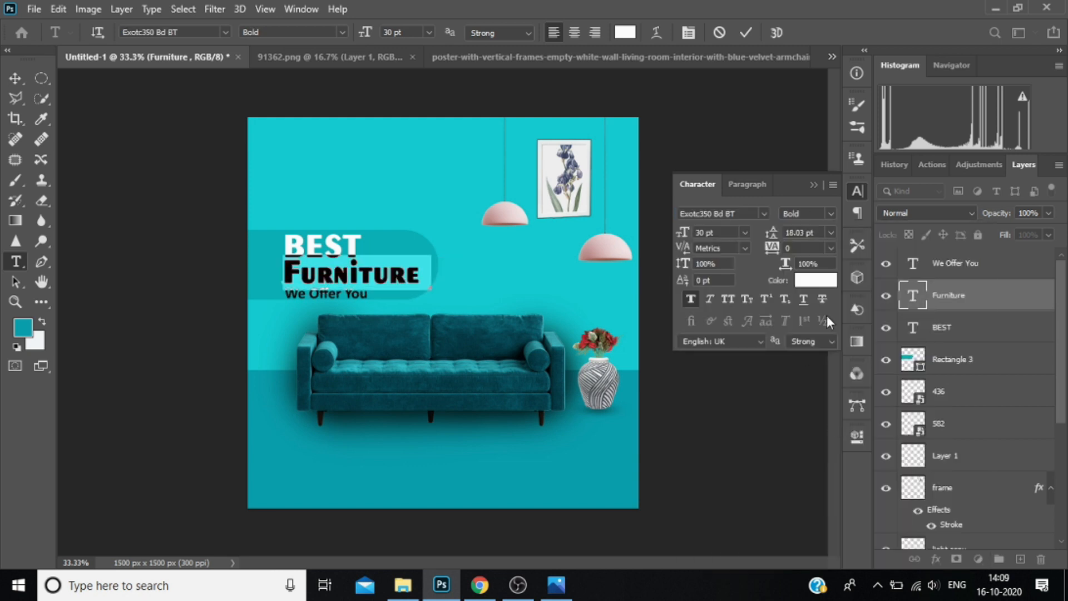
pyautogui.click(352, 269)
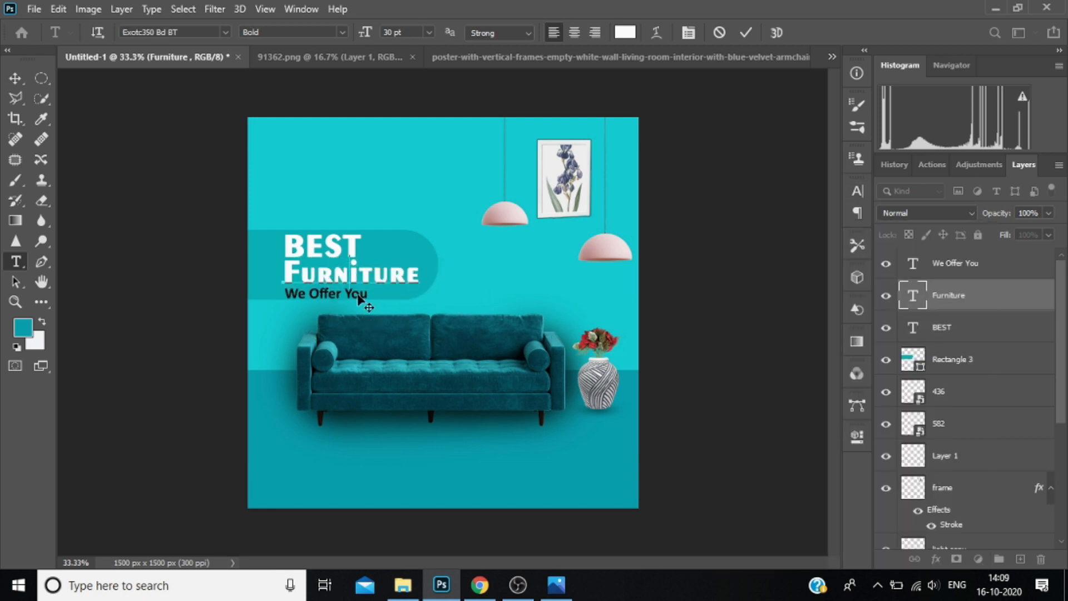
pyautogui.click(984, 269)
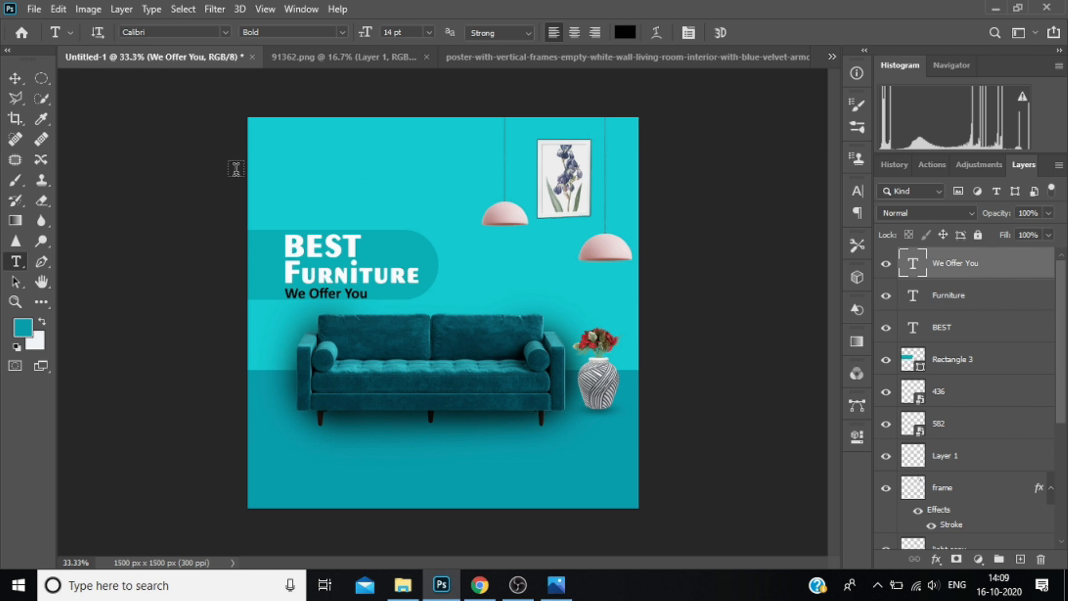
# Add a separate black text layer reading "SALE" just above "BEST", aligned to its left edge, at a font size of 48 pt.
pyautogui.click(283, 206)
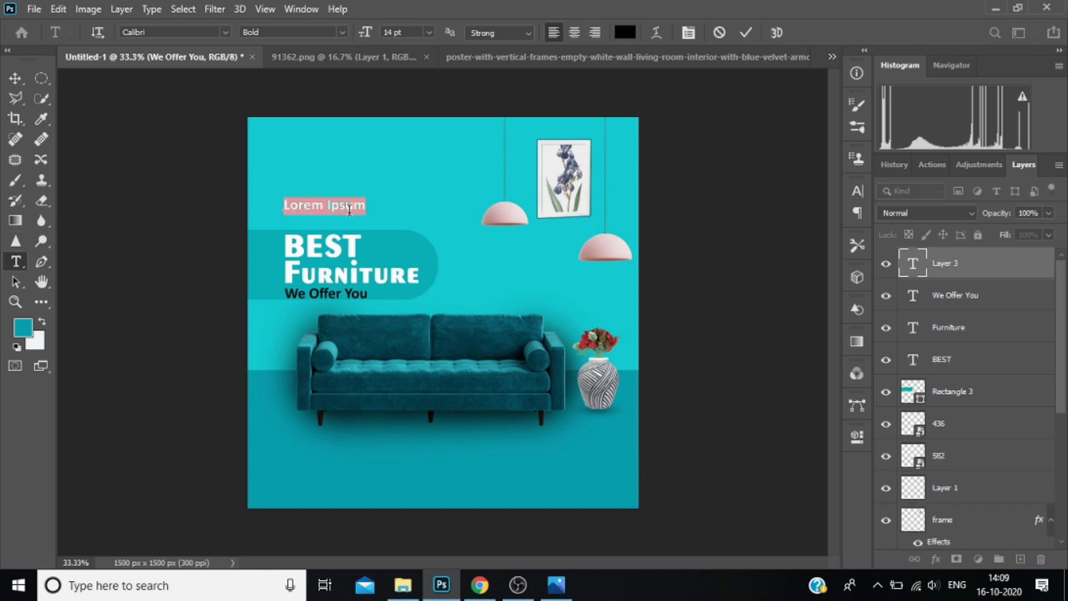
pyautogui.write('SALE')
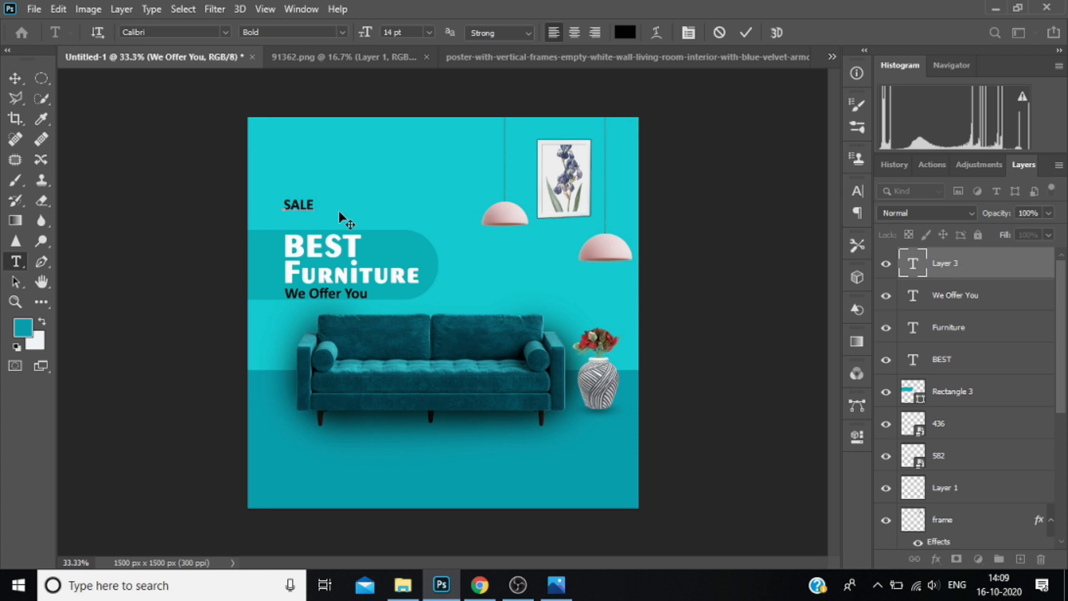
pyautogui.doubleClick(292, 206)
pyautogui.click(429, 32)
pyautogui.click(418, 185)
pyautogui.click(429, 32)
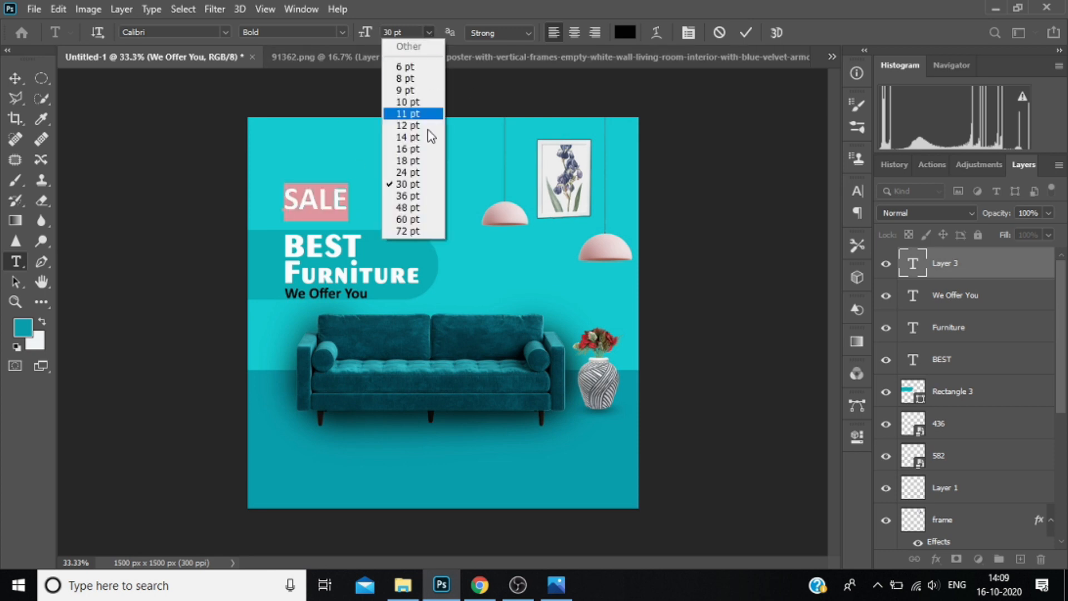
pyautogui.click(414, 196)
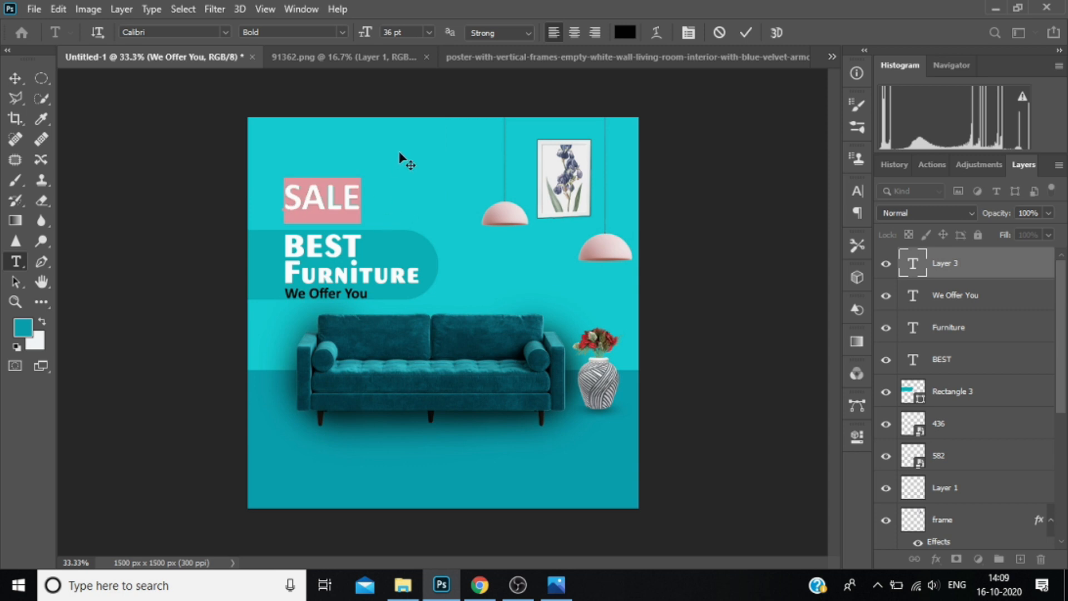
pyautogui.click(428, 32)
pyautogui.click(419, 207)
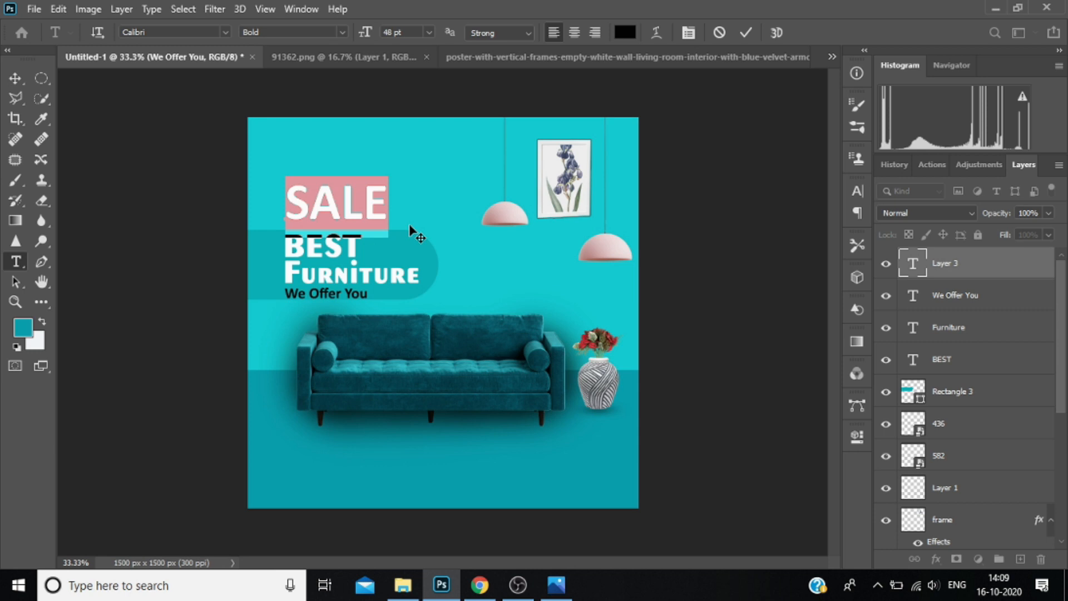
pyautogui.click(625, 33)
pyautogui.click(434, 43)
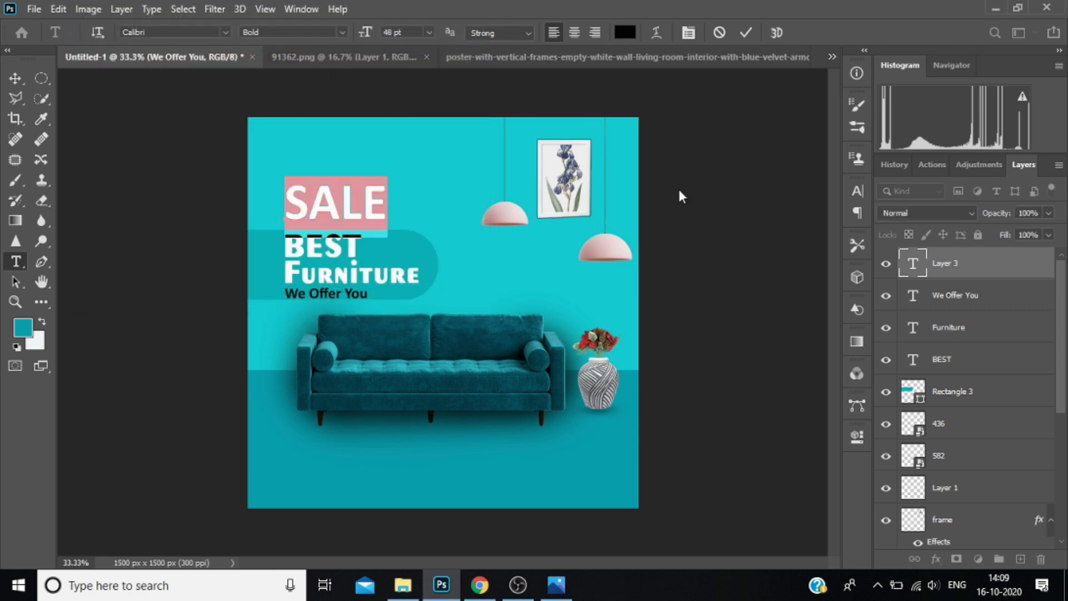
pyautogui.click(996, 256)
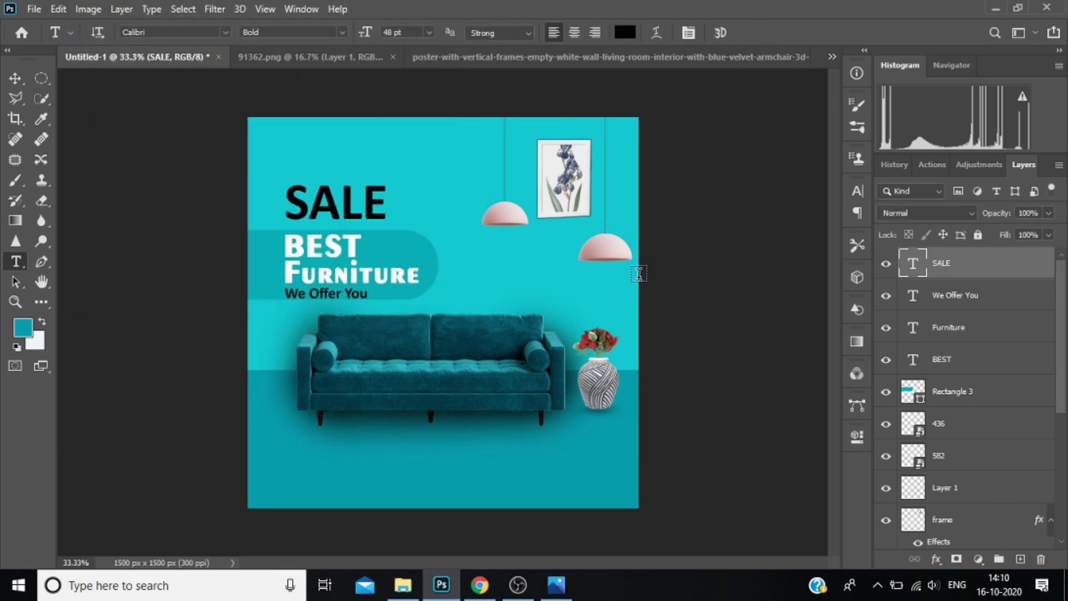
# Lower the opacity of the "SALE" text layer to 89%.
pyautogui.moveTo(399, 212)
pyautogui.mouseDown()
pyautogui.moveTo(296, 201)
pyautogui.moveTo(393, 201)
pyautogui.mouseUp()
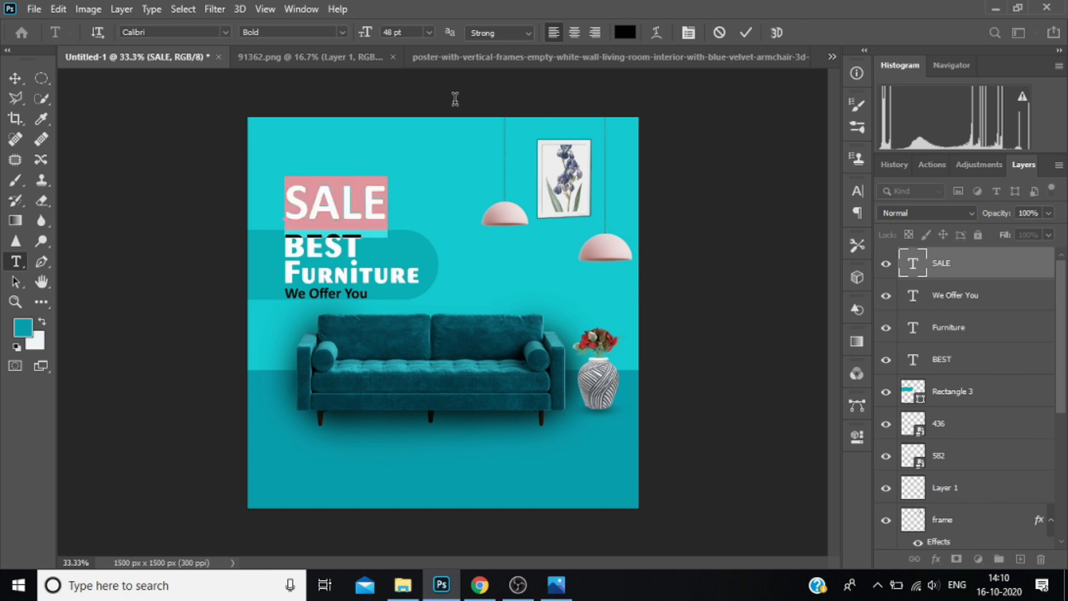
pyautogui.click(1048, 214)
pyautogui.click(1048, 214)
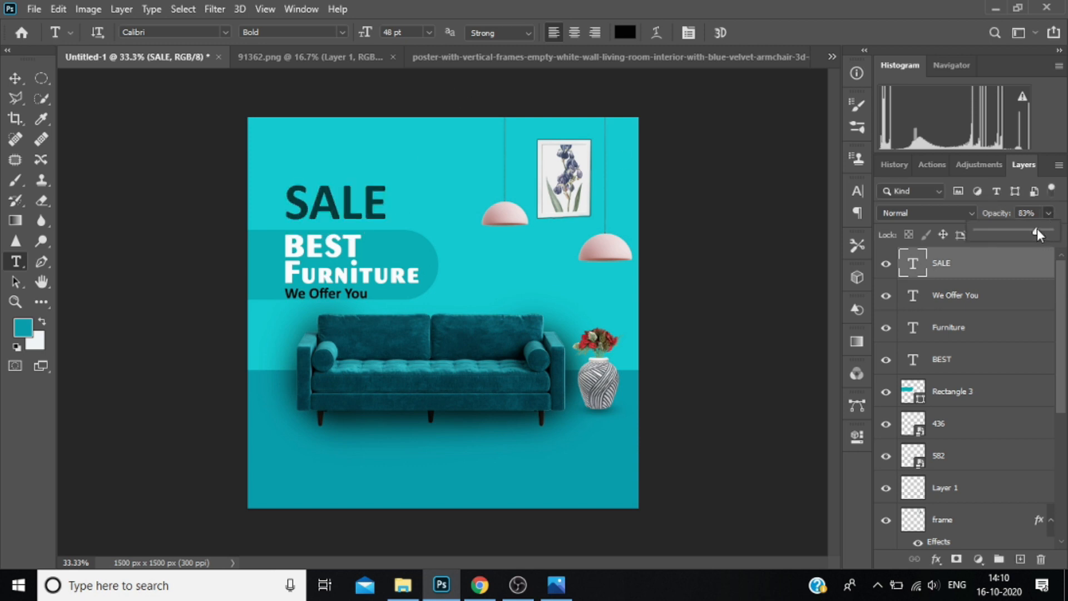
pyautogui.moveTo(1042, 231); pyautogui.dragTo(1043, 233)
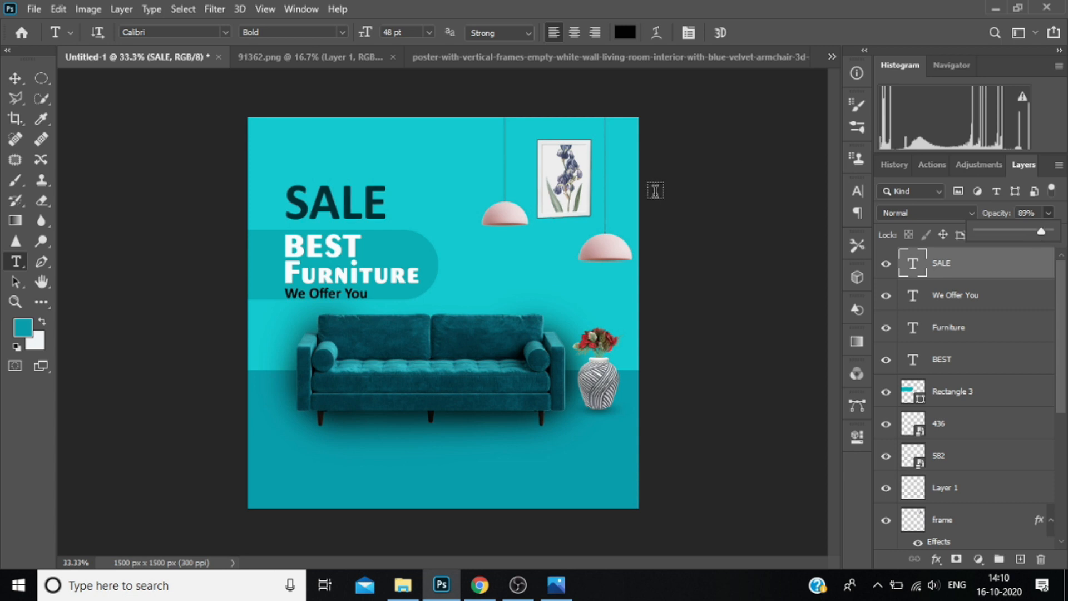
# Lower the opacity of the "We Offer You" text layer to 93%.
pyautogui.click(972, 296)
pyautogui.click(973, 296)
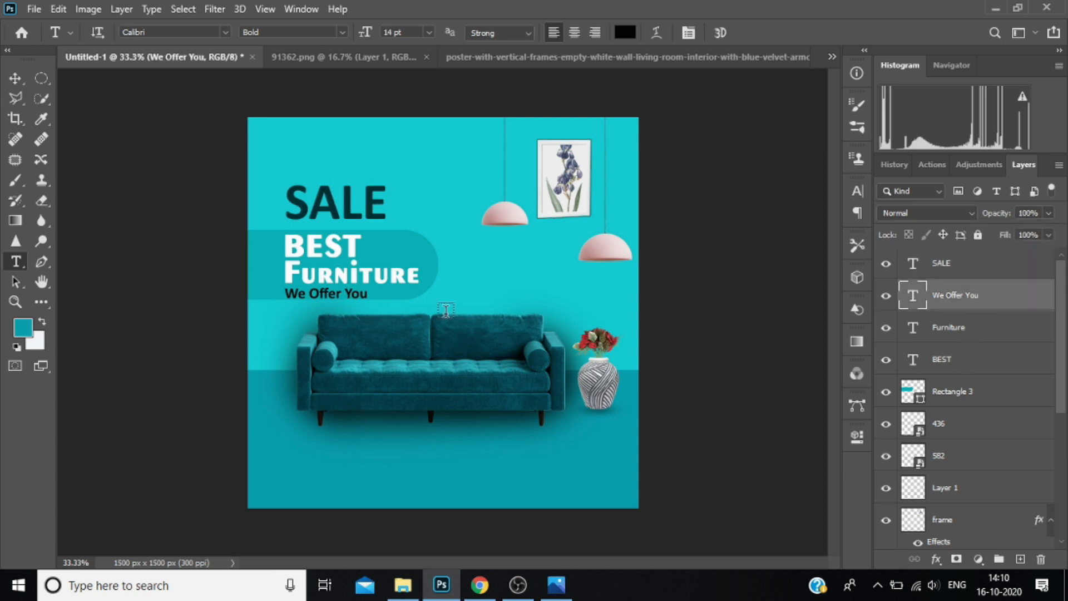
pyautogui.moveTo(368, 293); pyautogui.dragTo(291, 293)
pyautogui.click(1049, 214)
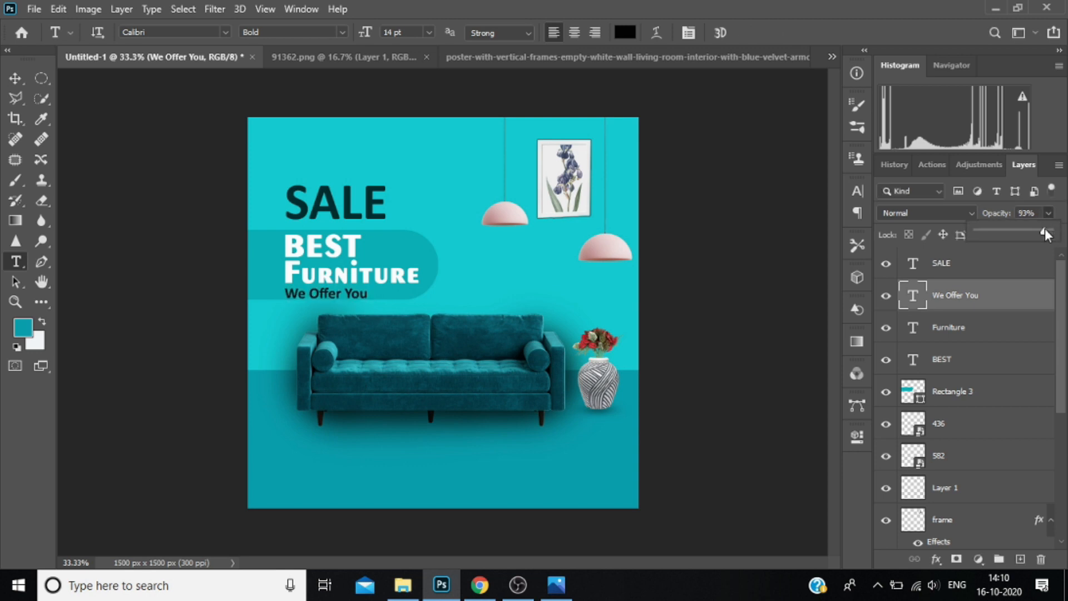
# Draw a rectangle about 651 × 159 px above the "SALE" layer, centred near the canvas's bottom edge and extending below it.
pyautogui.click(977, 270)
pyautogui.click(978, 271)
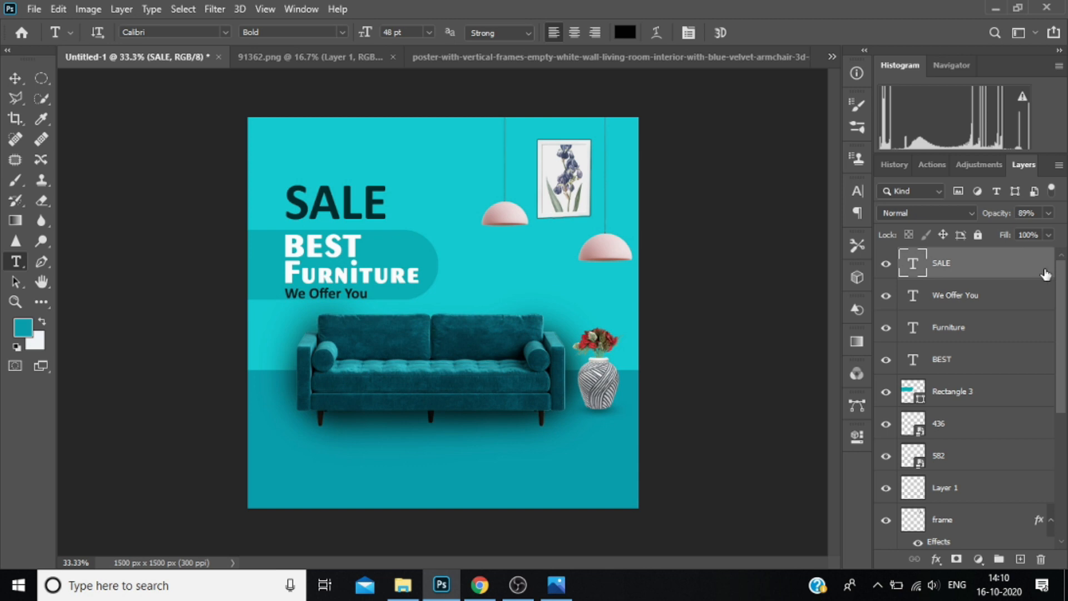
pyautogui.press('u')
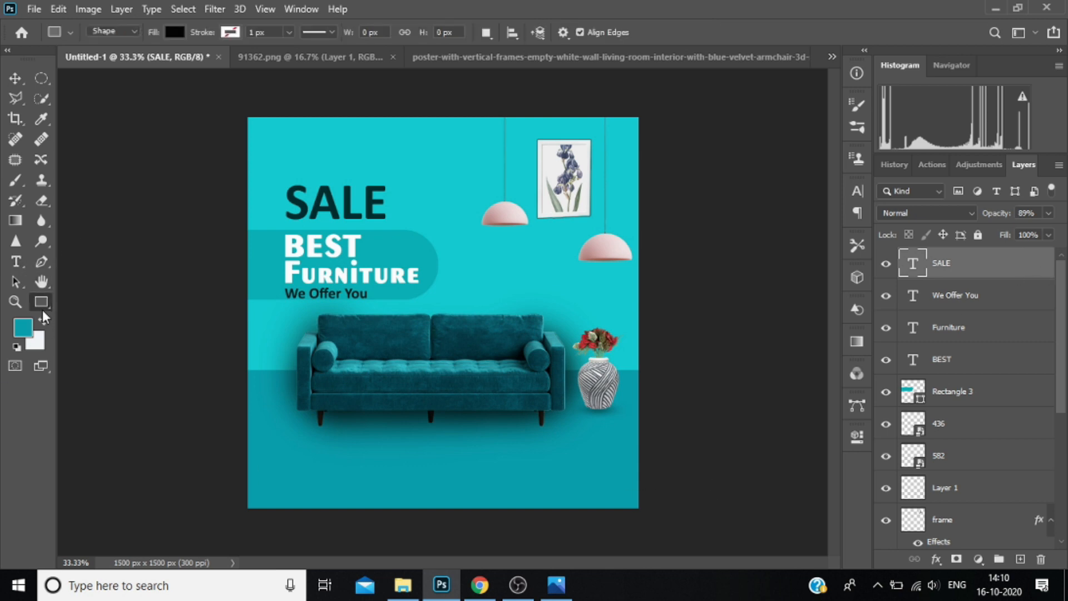
pyautogui.moveTo(346, 490); pyautogui.dragTo(514, 530)
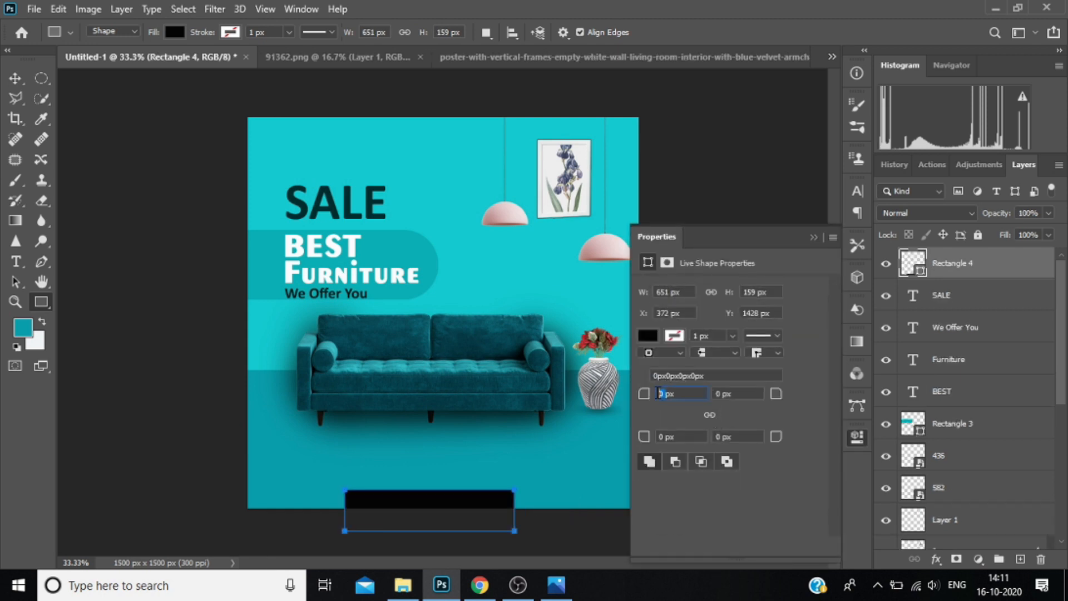
# Round both top corners of the bottom rectangle with a radius of 50 px.
pyautogui.write('50')
pyautogui.press('Return')
pyautogui.press('Return')
# Fill the bottom rectangle with white and lower its layer opacity to 76%.
pyautogui.click(647, 336)
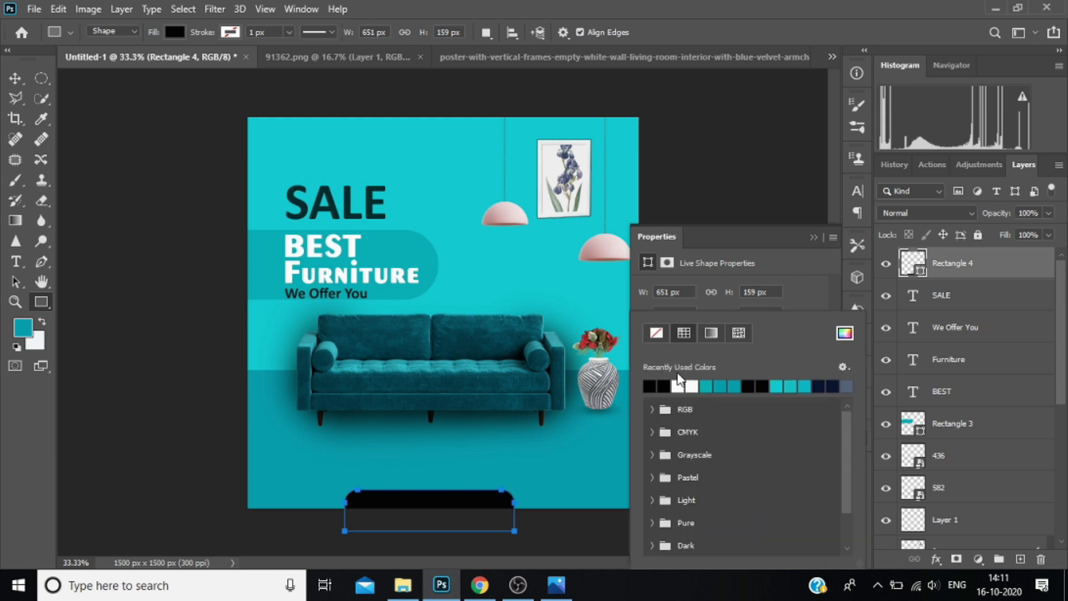
pyautogui.click(685, 385)
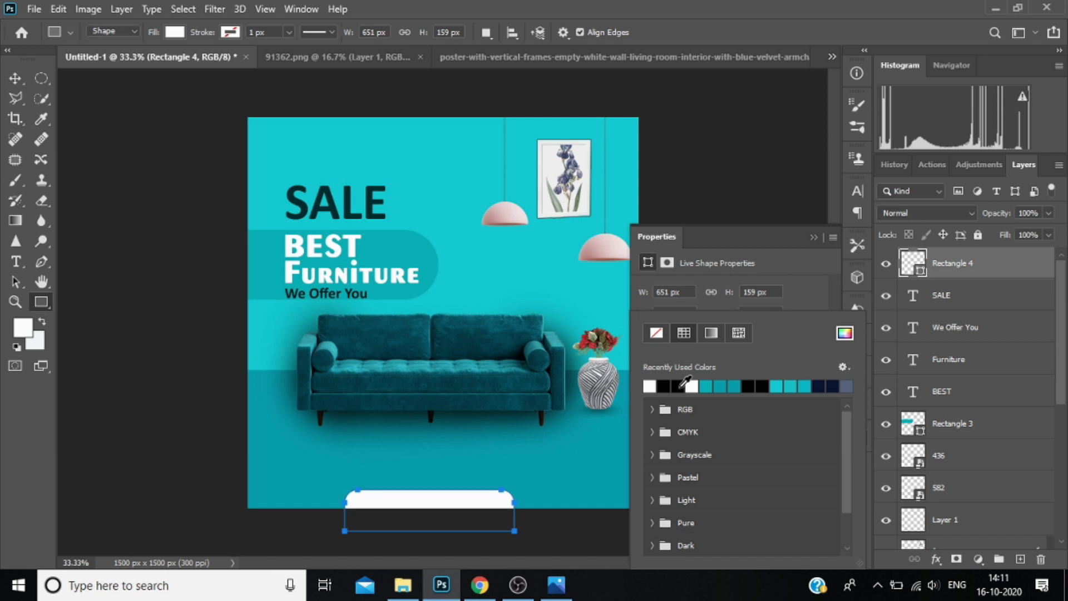
pyautogui.click(814, 237)
pyautogui.moveTo(1048, 213); pyautogui.dragTo(1035, 233)
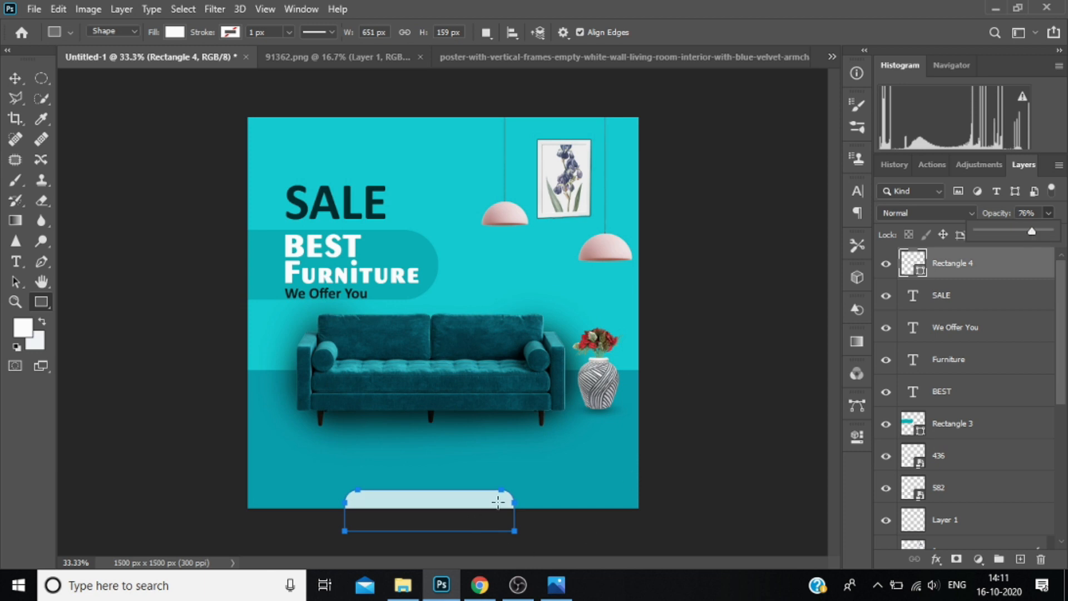
pyautogui.press('t')
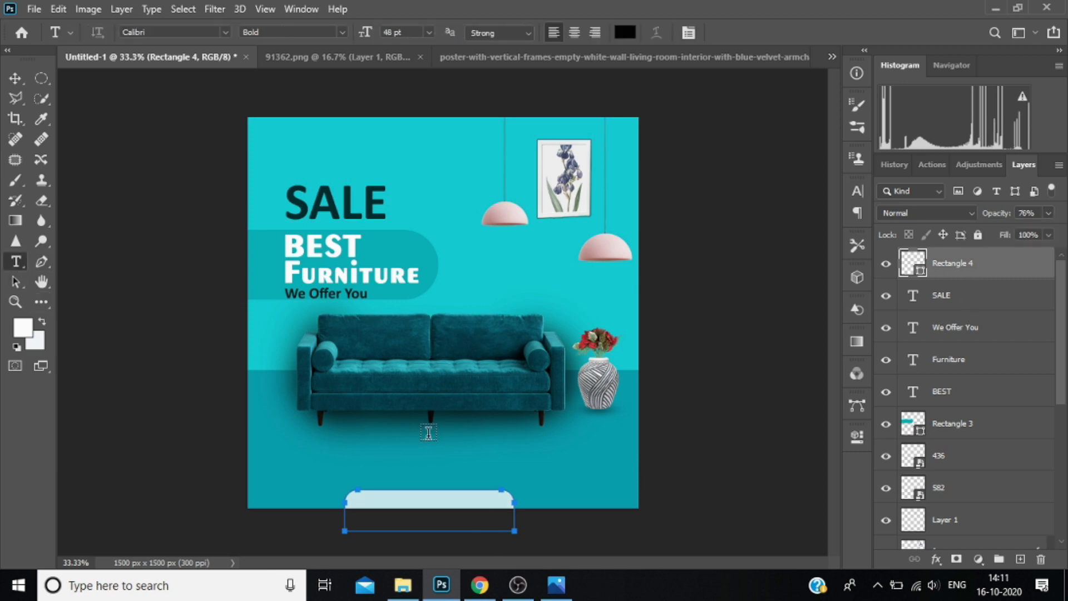
pyautogui.click(383, 516)
pyautogui.write('www.yor')
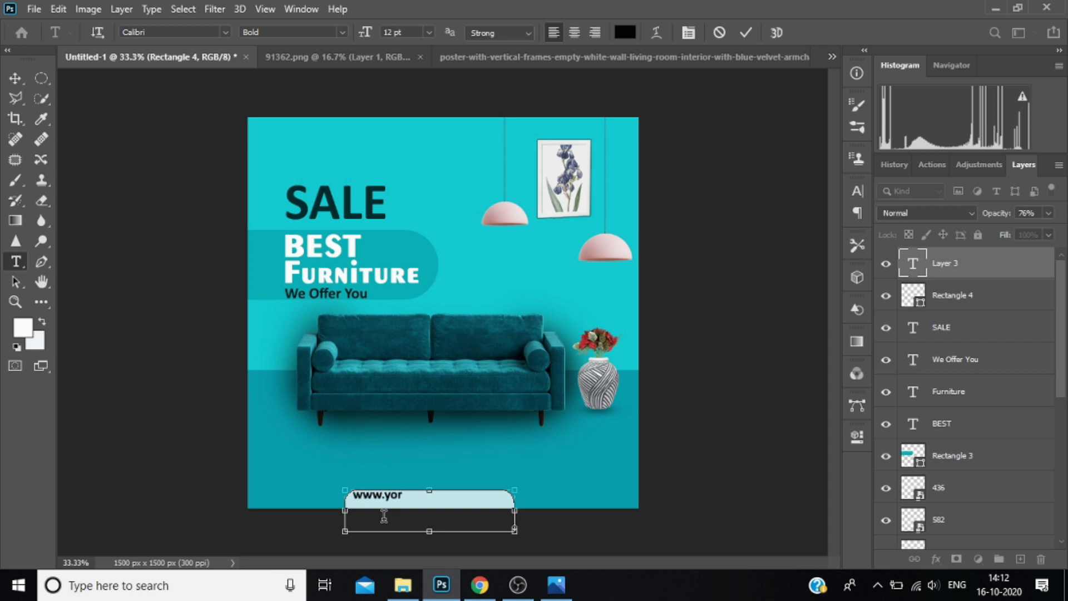
pyautogui.write('website.com')
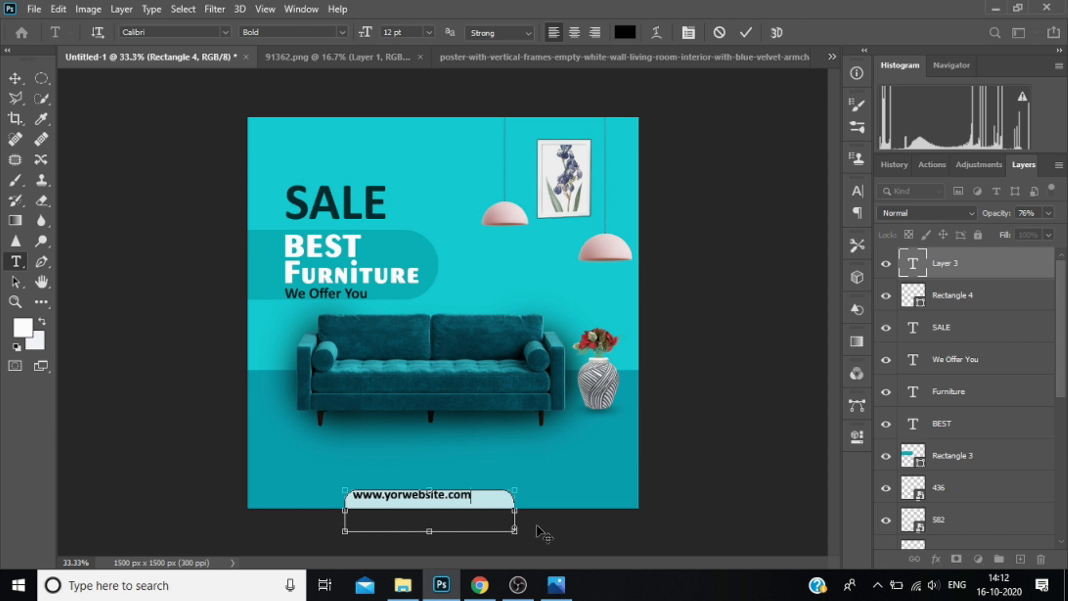
pyautogui.moveTo(543, 531); pyautogui.dragTo(556, 535)
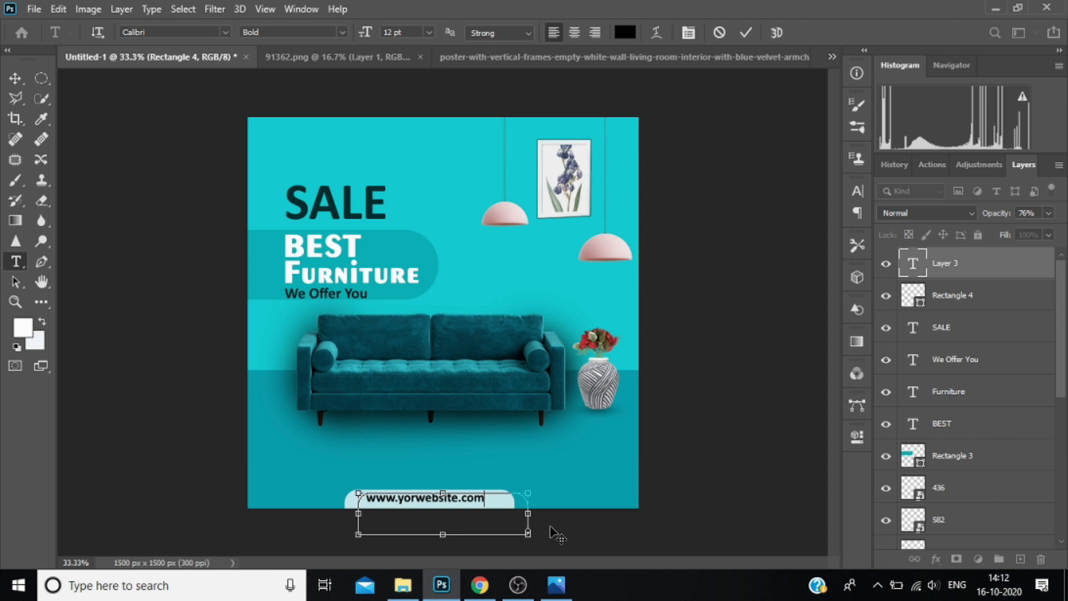
pyautogui.click(971, 263)
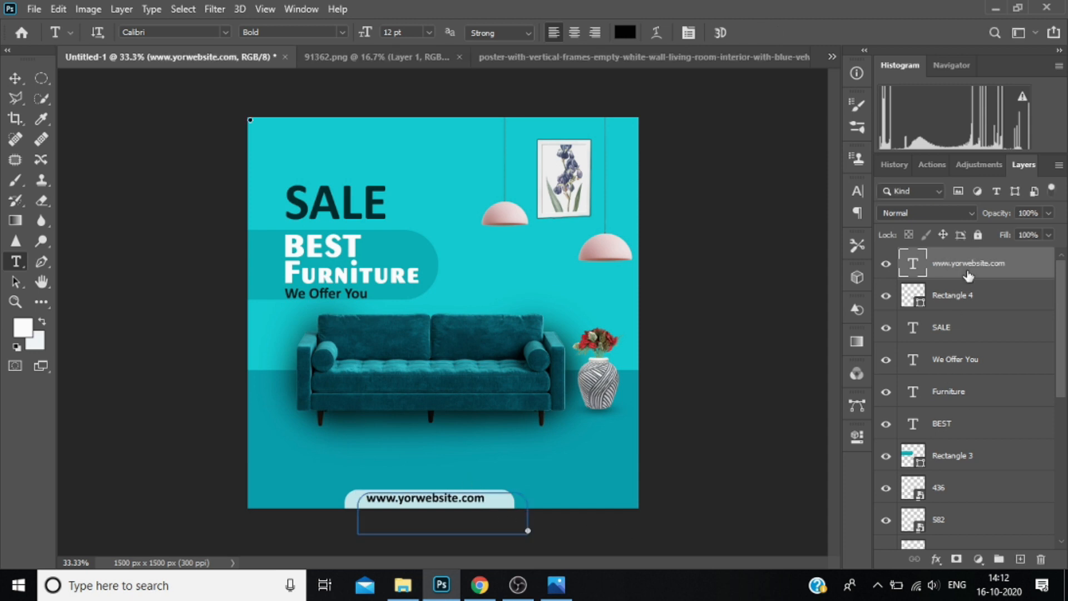
# Place the black phone-call icon from the PNG folder into the advert, scaled to 6.96% and rotated 120.45°.
pyautogui.click(403, 584)
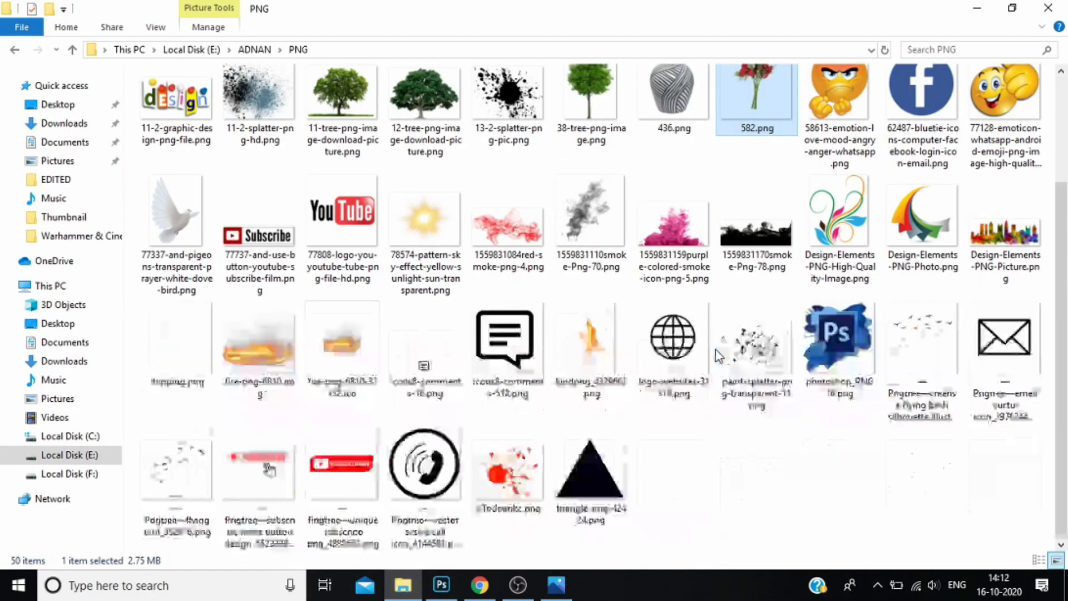
pyautogui.moveTo(424, 464); pyautogui.dragTo(560, 471)
pyautogui.moveTo(639, 508); pyautogui.dragTo(345, 214)
pyautogui.moveTo(359, 105); pyautogui.dragTo(347, 325)
pyautogui.moveTo(294, 160); pyautogui.dragTo(533, 458)
# Scale the call icon down to 1.57% and place it beside the website tab, just above the canvas's bottom edge.
pyautogui.click(439, 374)
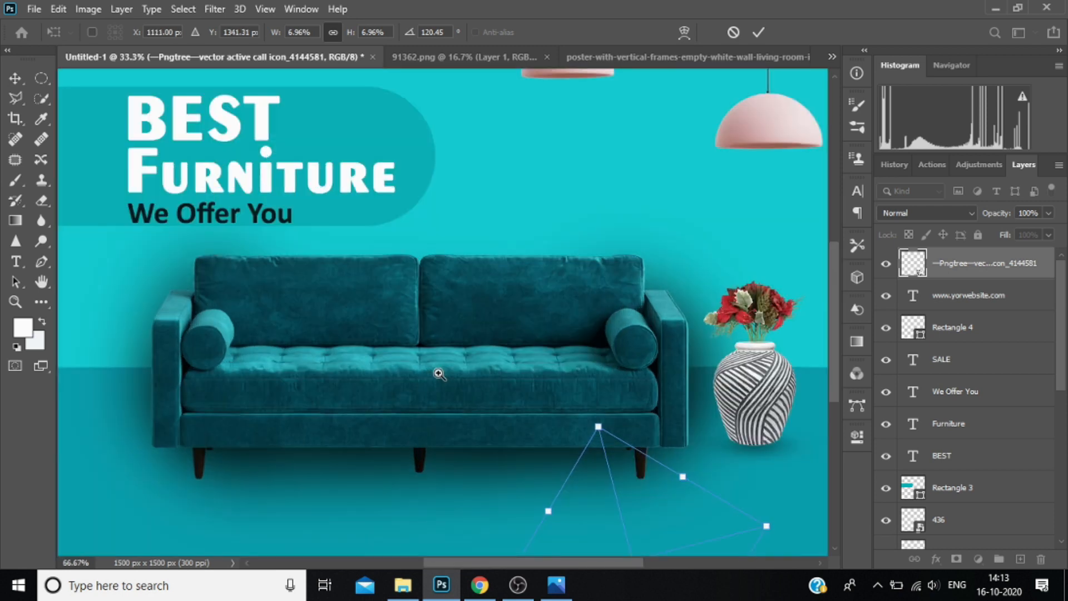
pyautogui.moveTo(448, 470); pyautogui.dragTo(276, 159)
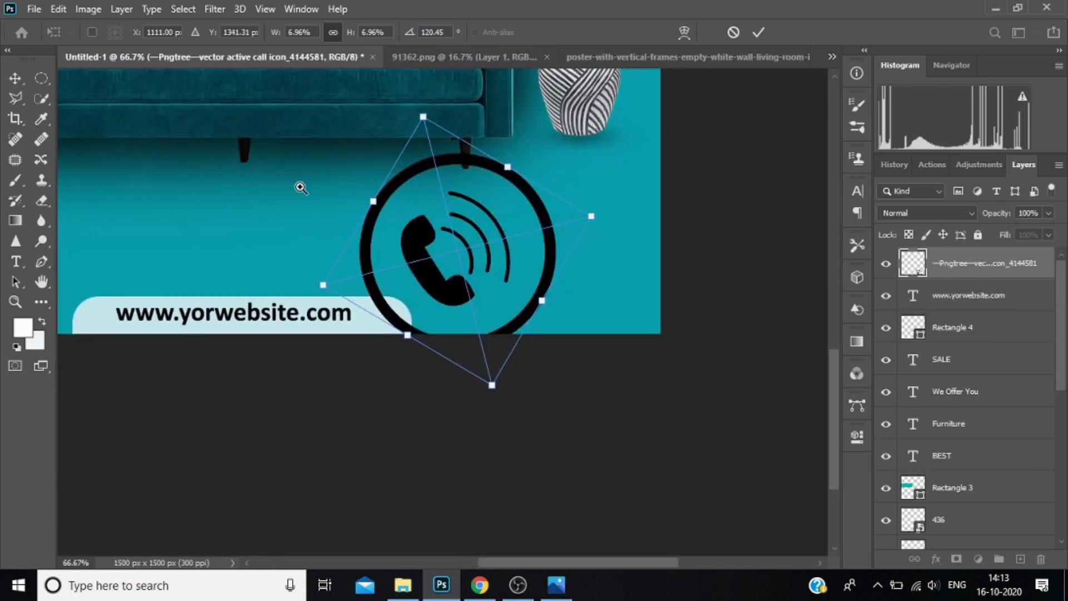
pyautogui.click(301, 188)
pyautogui.moveTo(611, 157); pyautogui.dragTo(611, 322)
pyautogui.moveTo(569, 390); pyautogui.dragTo(546, 316)
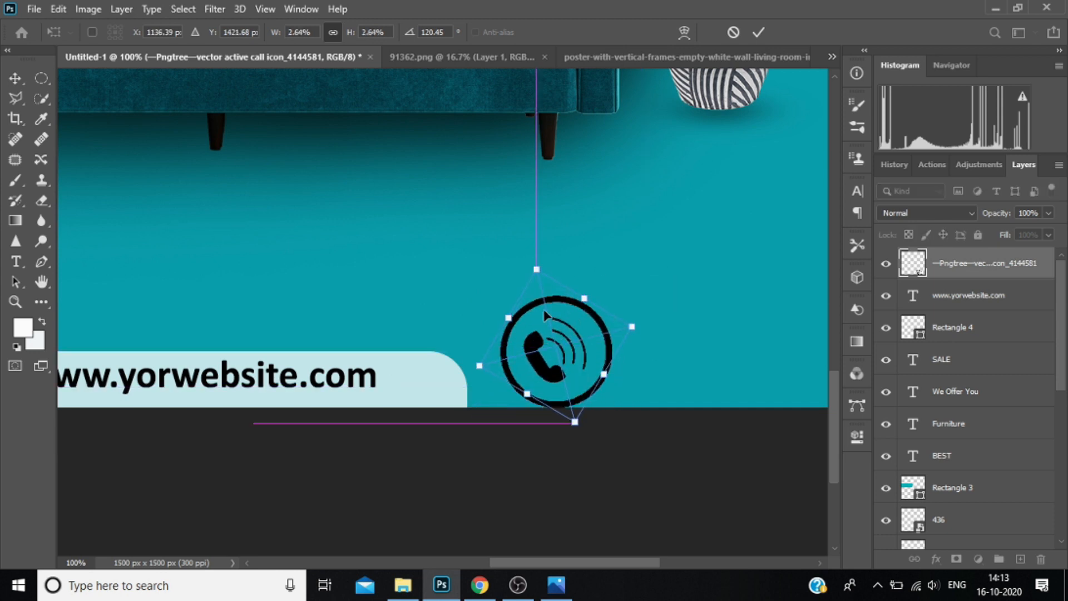
pyautogui.moveTo(537, 270); pyautogui.dragTo(553, 305)
pyautogui.moveTo(566, 384); pyautogui.dragTo(539, 378)
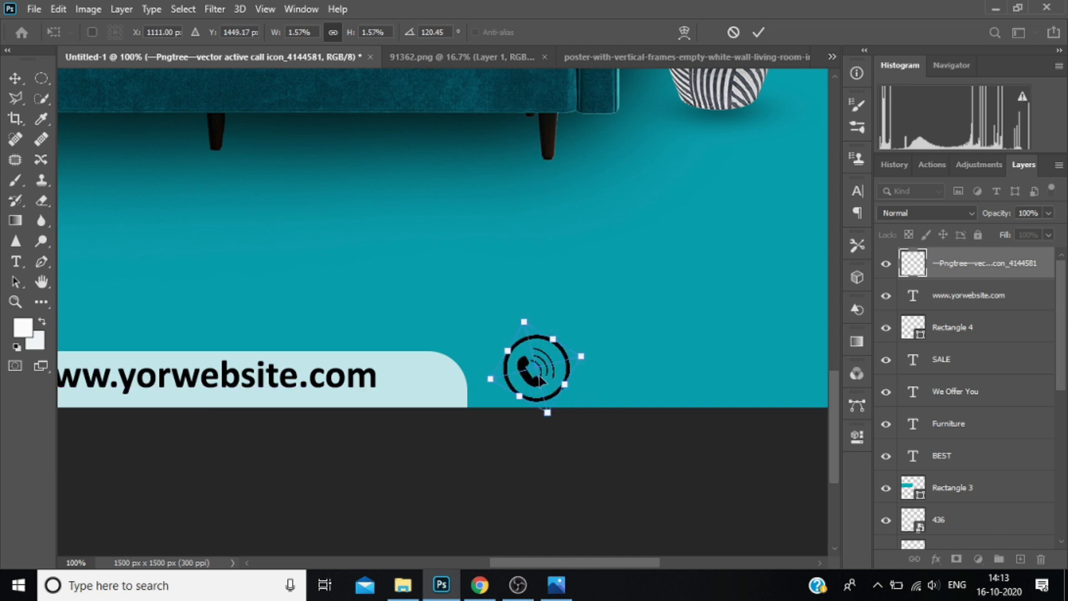
pyautogui.click(758, 32)
# Add the contact phone number as 12 pt black Calibri Bold text beside the call icon.
pyautogui.press('t')
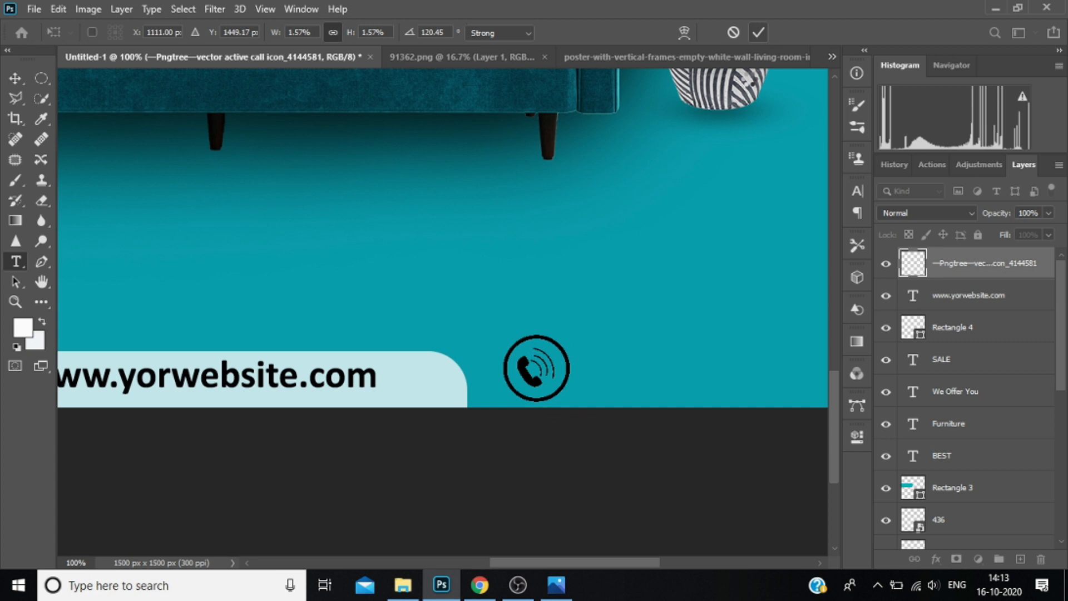
pyautogui.hscroll(5, 441, 389)
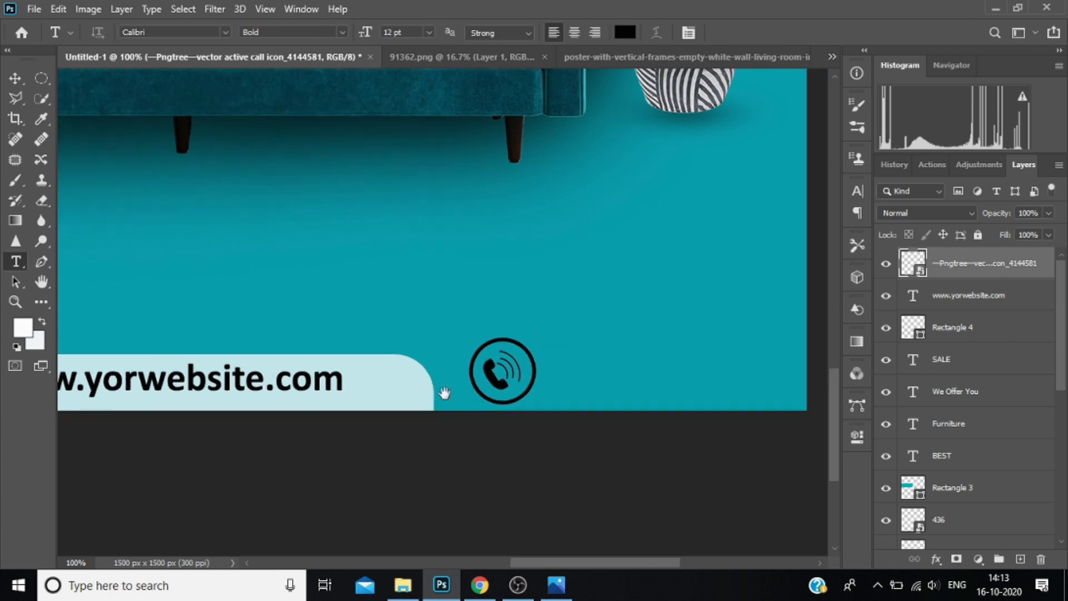
pyautogui.click(360, 382)
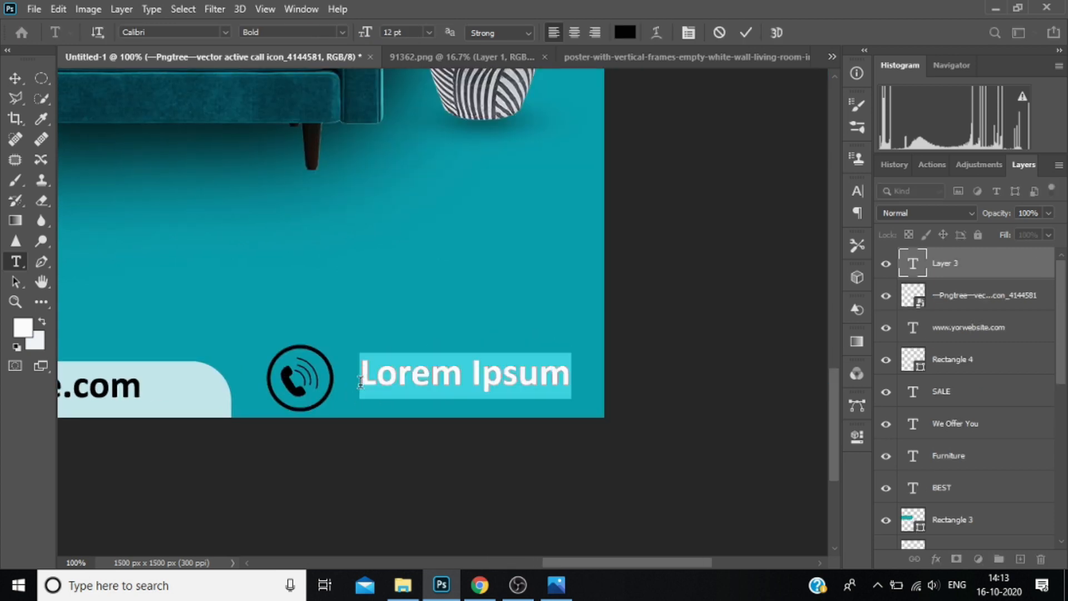
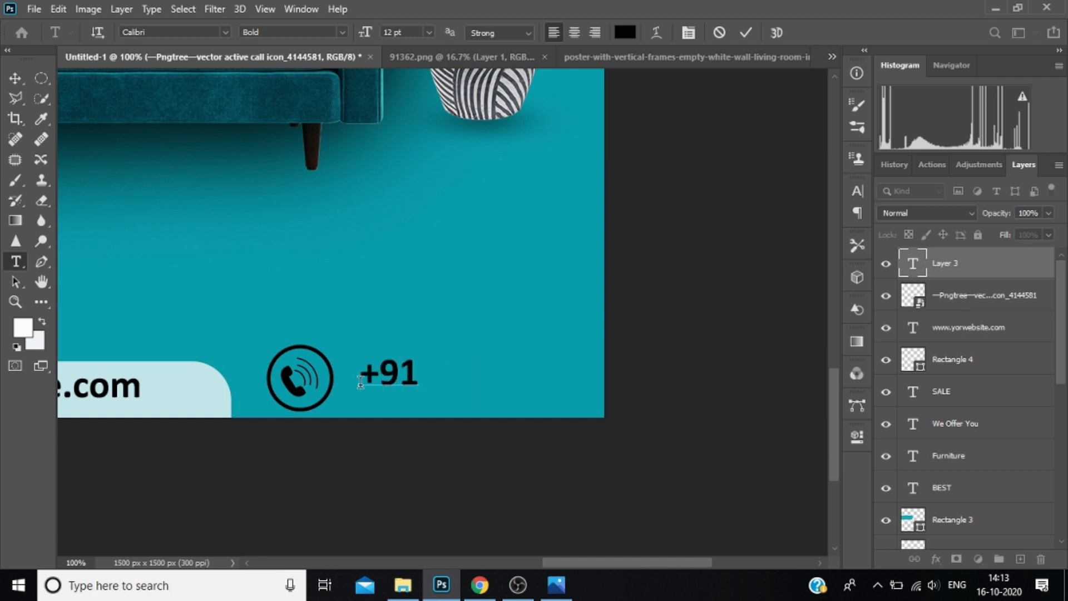
pyautogui.moveTo(446, 404); pyautogui.dragTo(427, 408)
# Move the call icon closer to the website tab and shift the phone number so it fits inside the canvas.
pyautogui.click(959, 287)
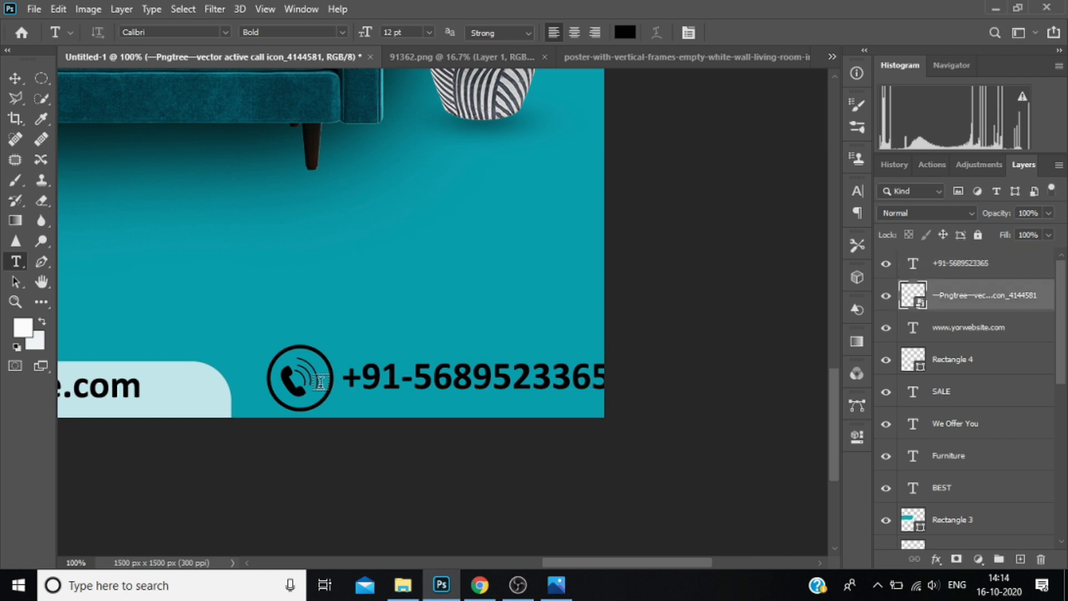
pyautogui.hotkey('ctrl', 't')
pyautogui.moveTo(318, 397); pyautogui.dragTo(290, 399)
pyautogui.press('t')
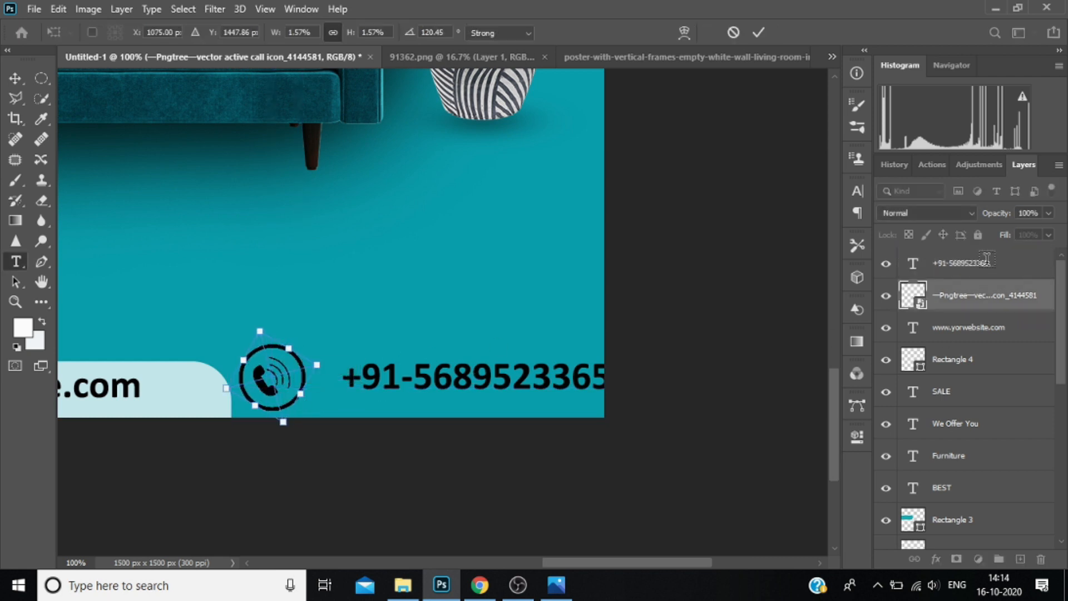
pyautogui.click(519, 371)
pyautogui.moveTo(545, 421); pyautogui.dragTo(521, 428)
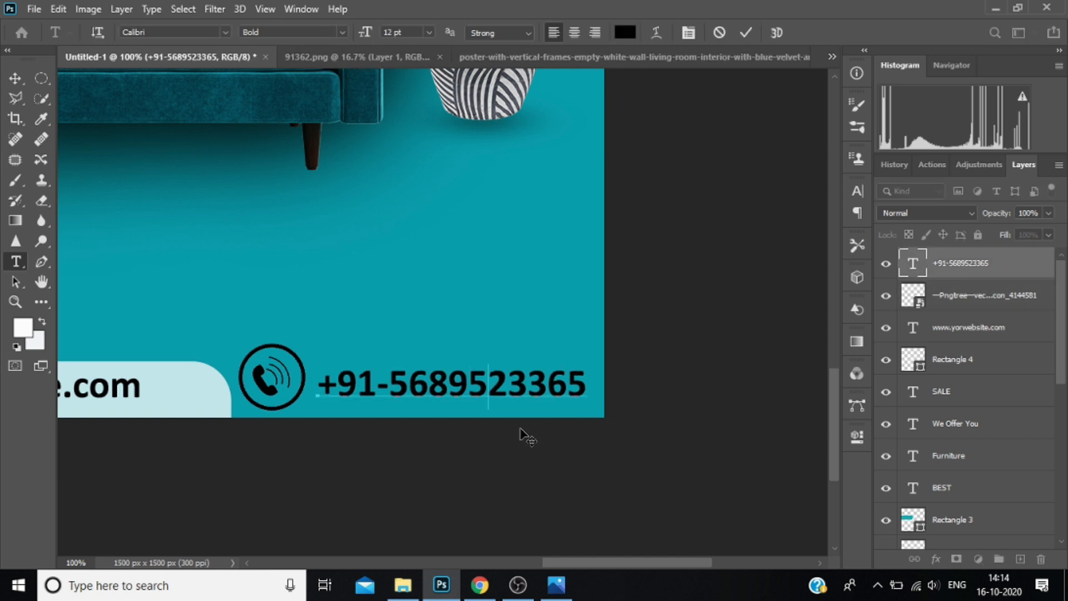
pyautogui.scroll(-3, 354, 299)
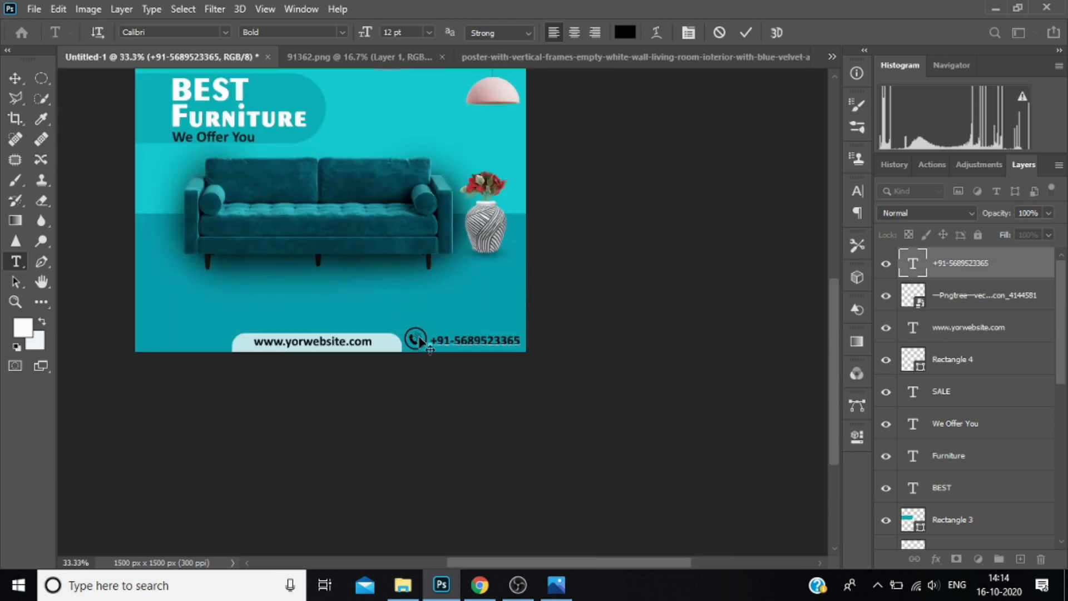
pyautogui.click(968, 308)
pyautogui.click(420, 339)
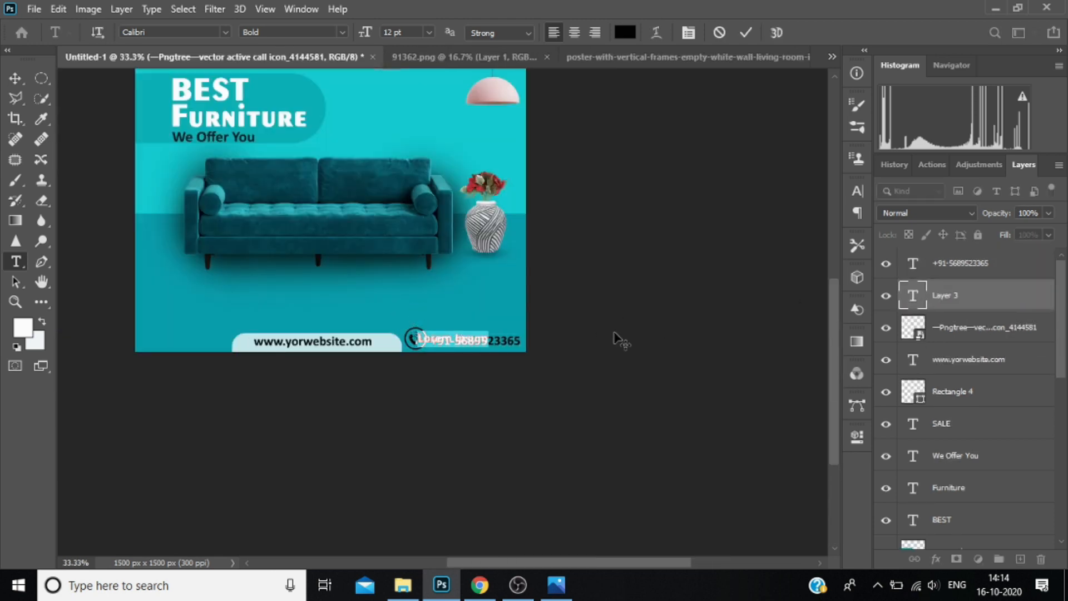
pyautogui.click(995, 300)
pyautogui.rightClick(971, 295)
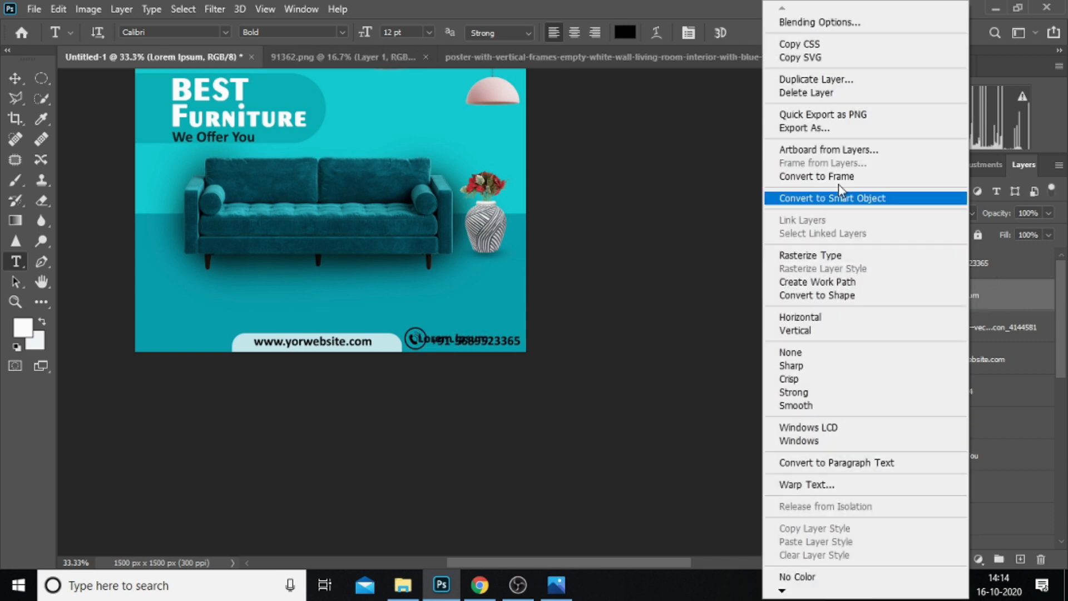
pyautogui.click(829, 93)
pyautogui.click(476, 225)
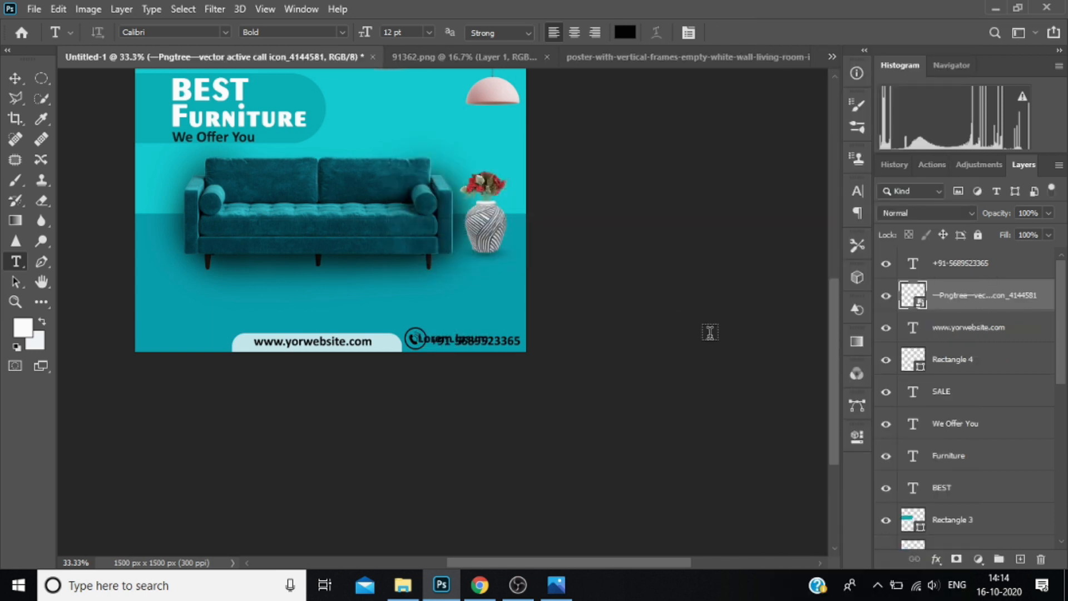
# Scale the call icon to 1.37% and centre it vertically with the phone number.
pyautogui.hotkey('ctrl', 't')
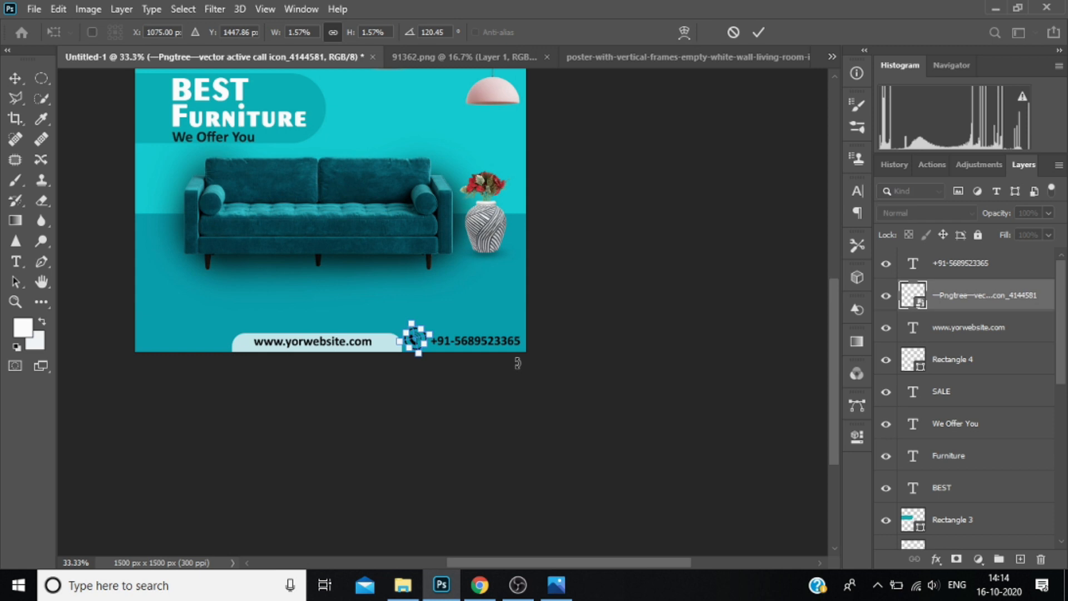
pyautogui.keyDown('ctrl'); pyautogui.click(419, 354); pyautogui.keyUp('ctrl')
pyautogui.keyDown('ctrl'); pyautogui.click(419, 353); pyautogui.keyUp('ctrl')
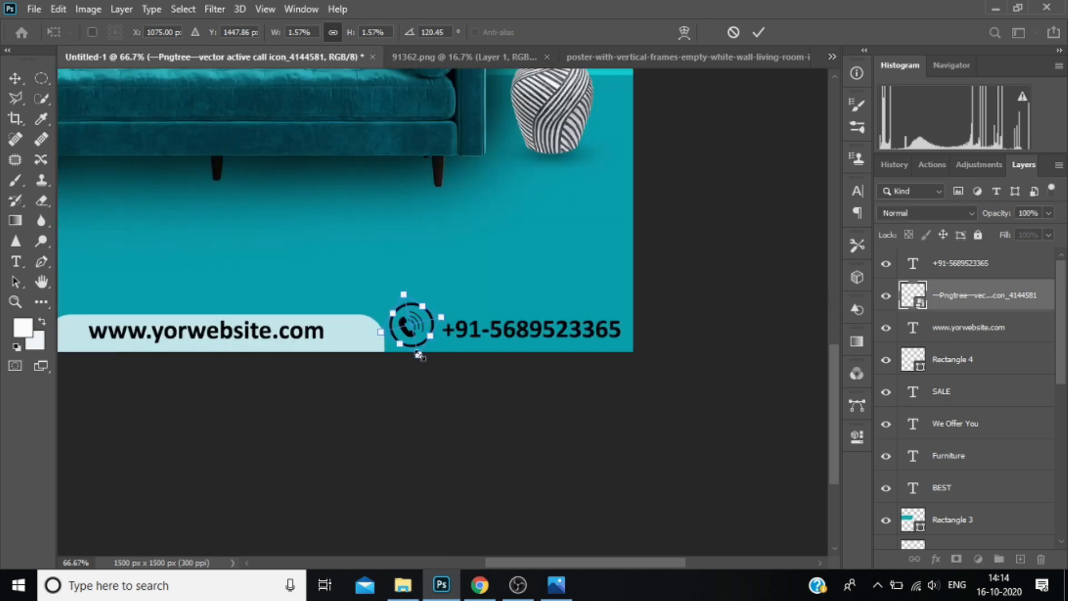
pyautogui.moveTo(417, 354); pyautogui.dragTo(414, 331)
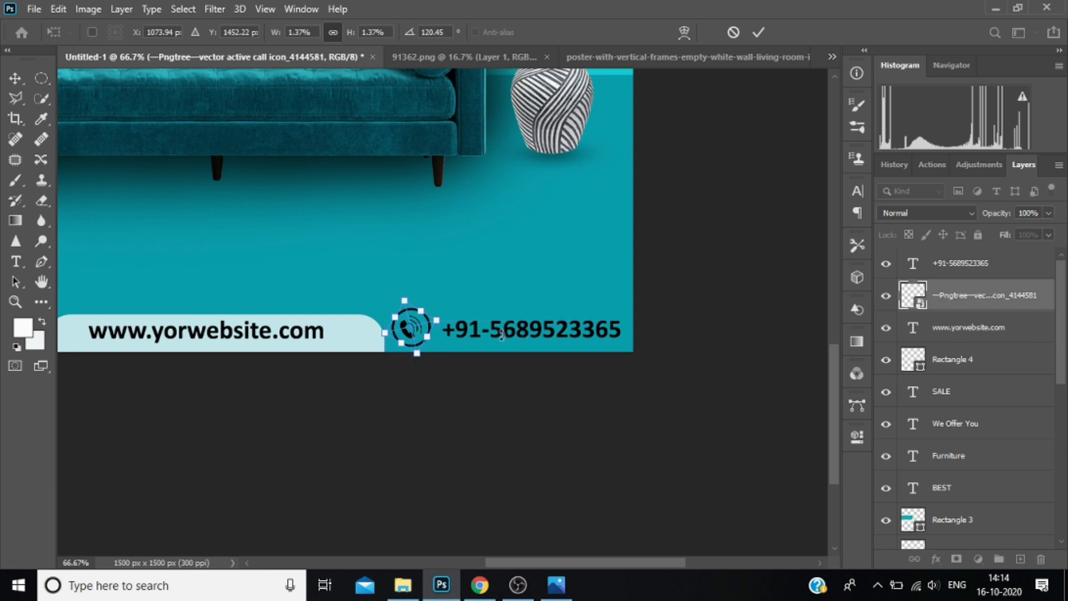
pyautogui.press('t')
# Draw a black circle about 273 × 273 px over the sofa's upper back, layered above the phone number, with a 0 px white stroke.
pyautogui.click(1002, 267)
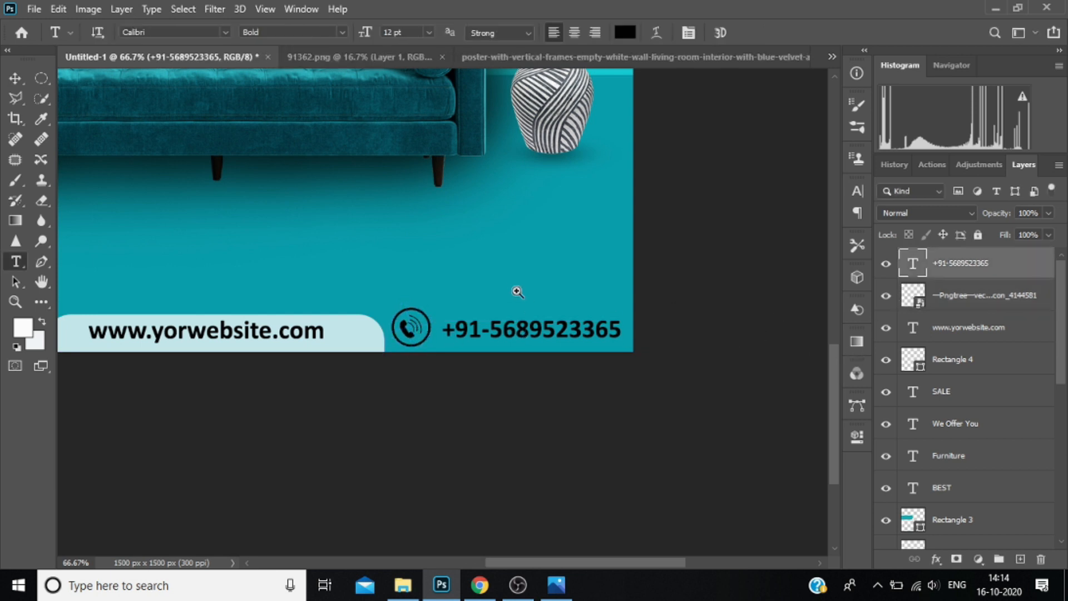
pyautogui.keyDown('ctrl'); pyautogui.keyDown('alt'); pyautogui.click(514, 283); pyautogui.keyUp('alt'); pyautogui.keyUp('ctrl')
pyautogui.keyDown('ctrl'); pyautogui.keyDown('alt'); pyautogui.click(512, 283); pyautogui.keyUp('alt'); pyautogui.keyUp('ctrl')
pyautogui.keyDown('ctrl'); pyautogui.keyDown('alt'); pyautogui.click(503, 329); pyautogui.keyUp('alt'); pyautogui.keyUp('ctrl')
pyautogui.moveTo(503, 329); pyautogui.dragTo(597, 422)
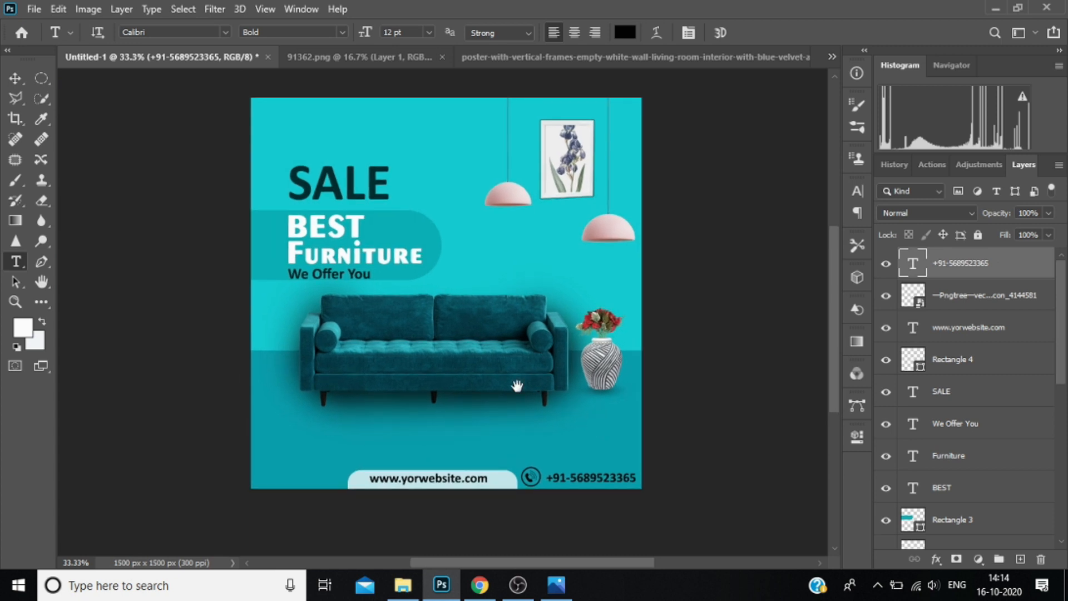
pyautogui.moveTo(518, 385); pyautogui.dragTo(525, 395)
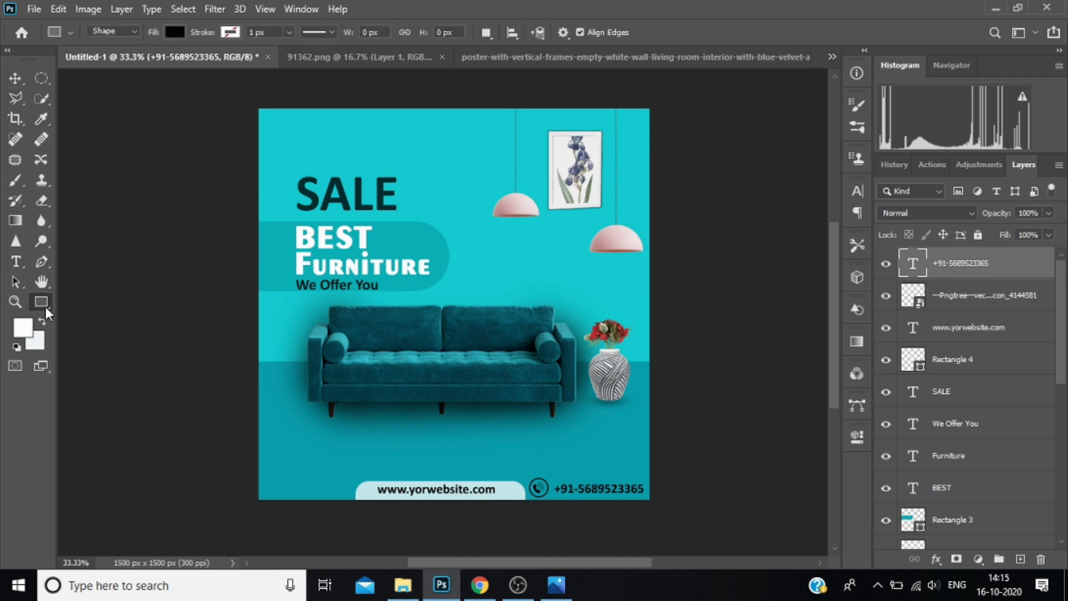
pyautogui.click(44, 303)
pyautogui.click(120, 503)
pyautogui.moveTo(479, 255); pyautogui.dragTo(551, 366)
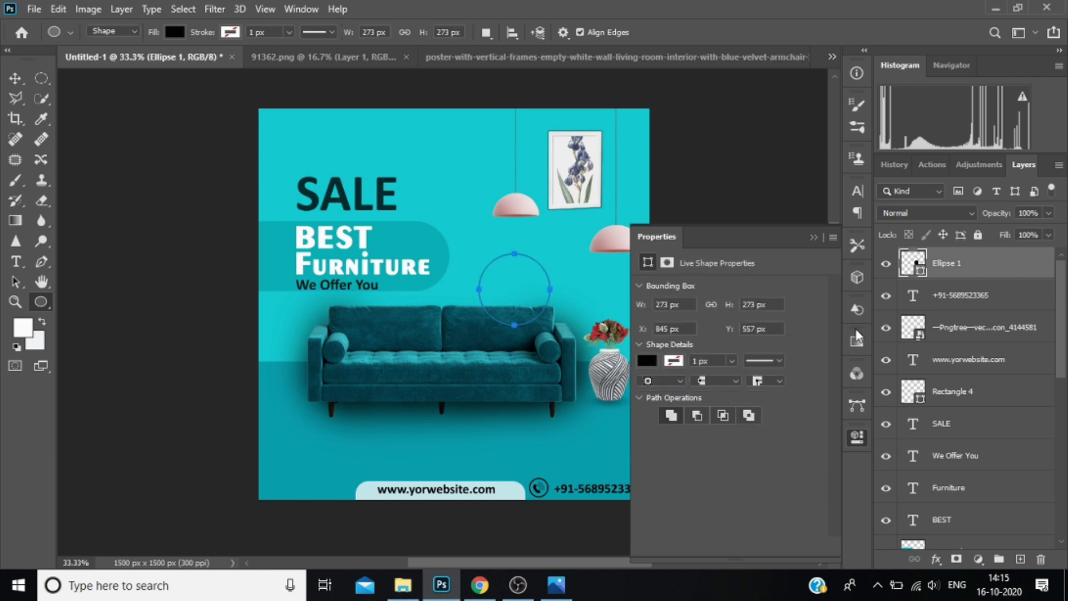
pyautogui.click(732, 360)
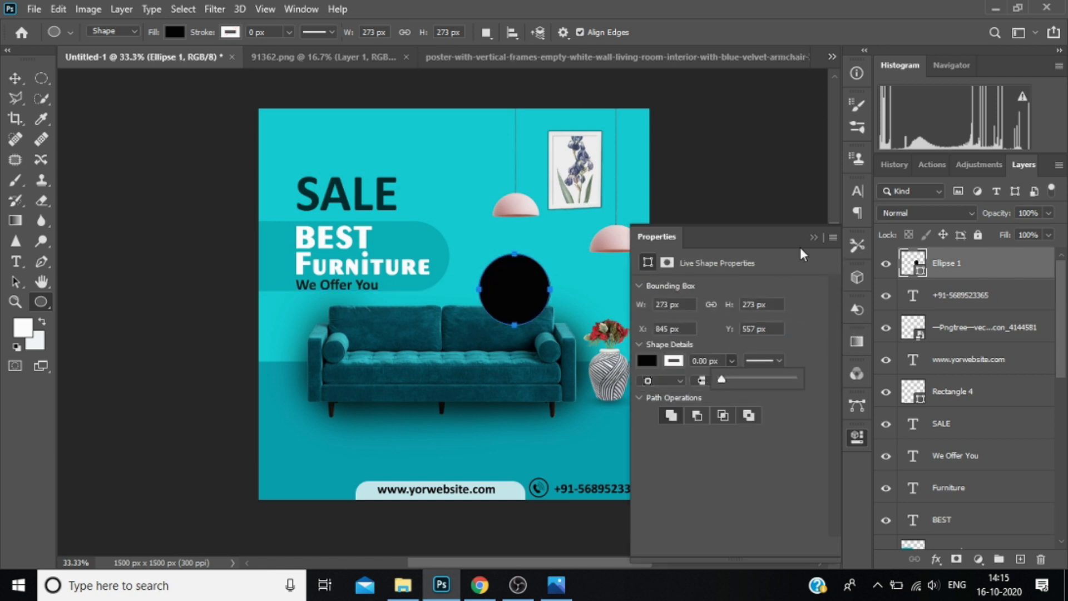
pyautogui.click(813, 239)
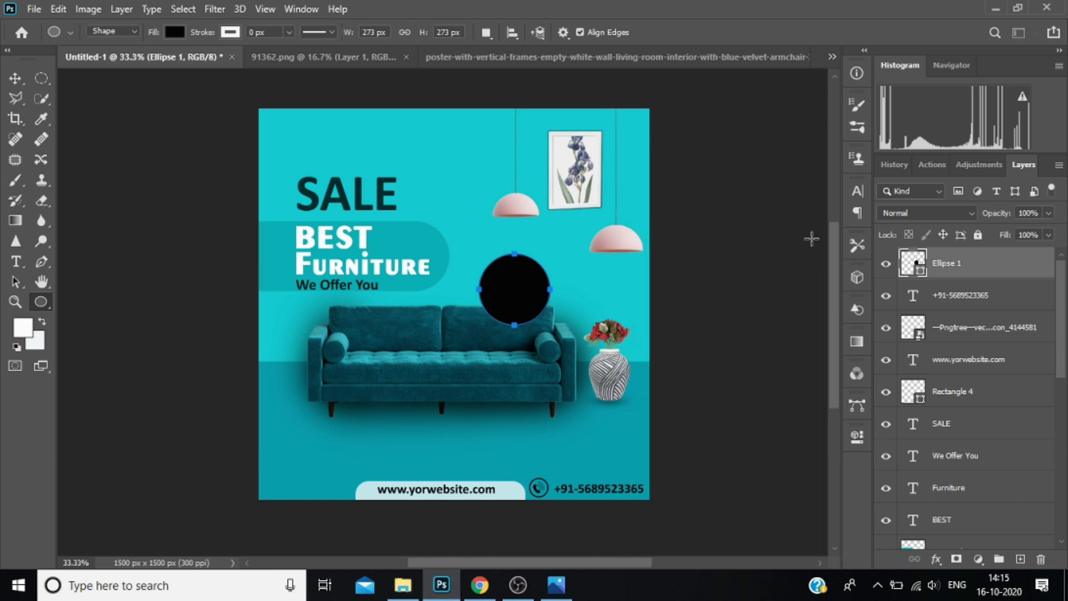
# Duplicate the black circle's layer.
pyautogui.rightClick(976, 269)
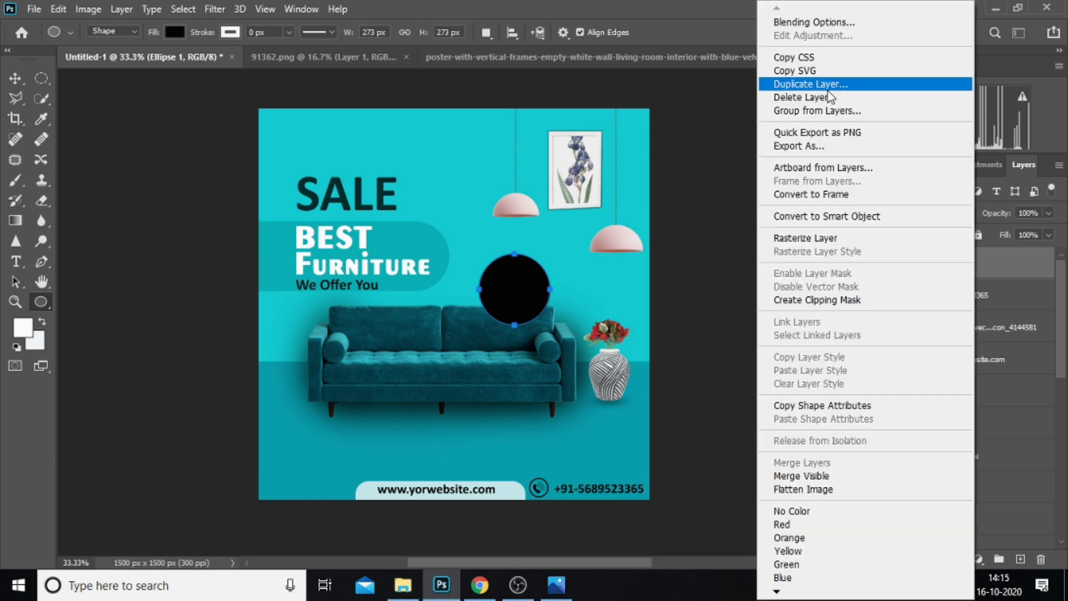
pyautogui.click(846, 84)
pyautogui.click(1028, 436)
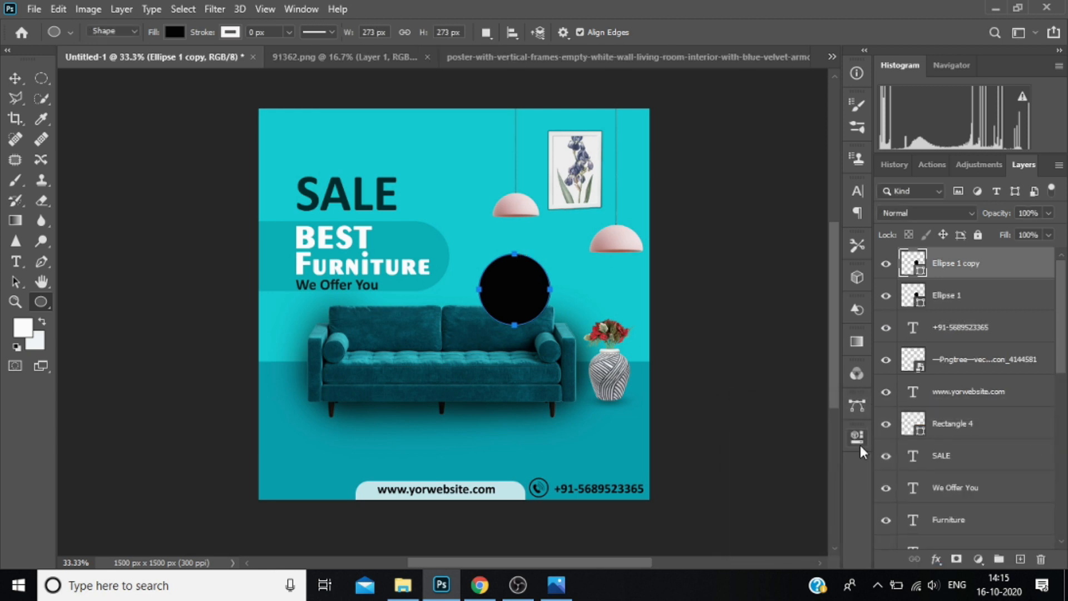
# Give the duplicate circle a dashed white stroke 11.87 px wide.
pyautogui.click(857, 438)
pyautogui.click(675, 362)
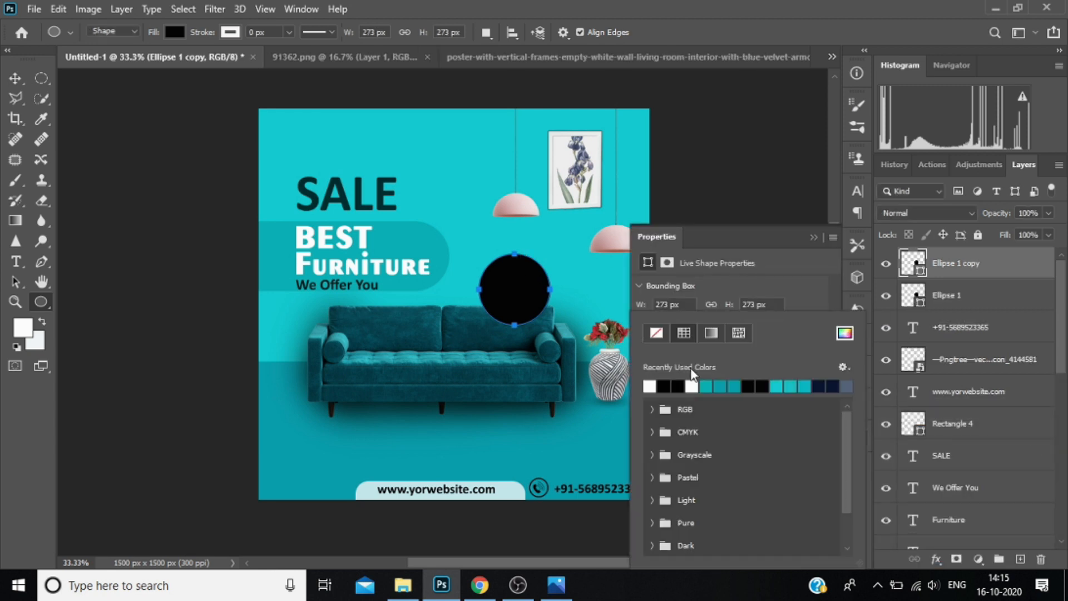
pyautogui.click(812, 279)
pyautogui.click(779, 360)
pyautogui.click(740, 435)
pyautogui.click(733, 360)
pyautogui.moveTo(746, 379)
pyautogui.mouseDown()
pyautogui.moveTo(755, 379)
pyautogui.moveTo(688, 361)
pyautogui.mouseUp()
pyautogui.press('Return')
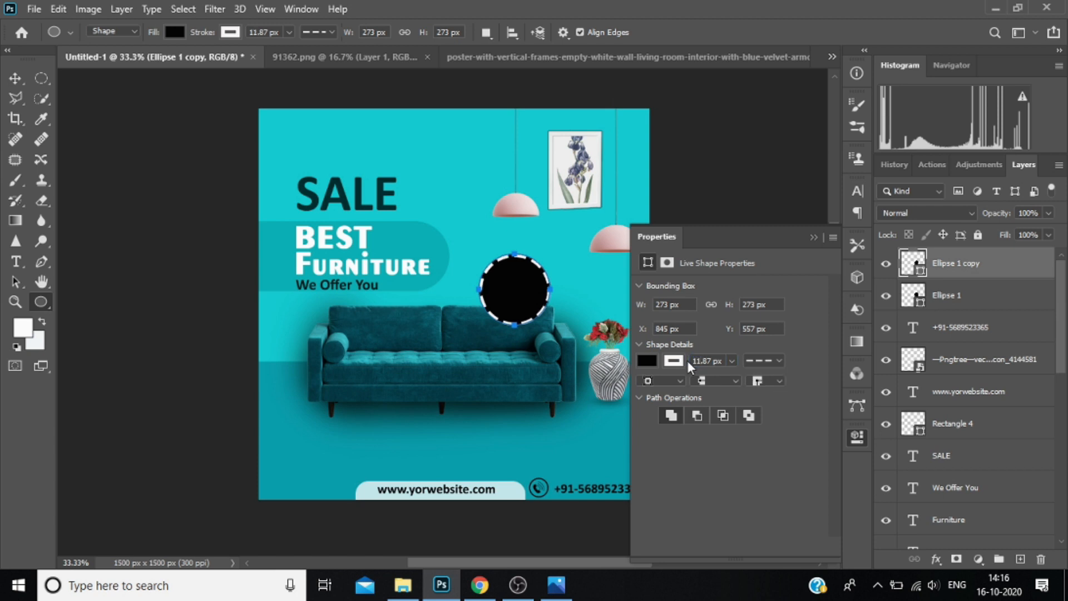
pyautogui.click(813, 237)
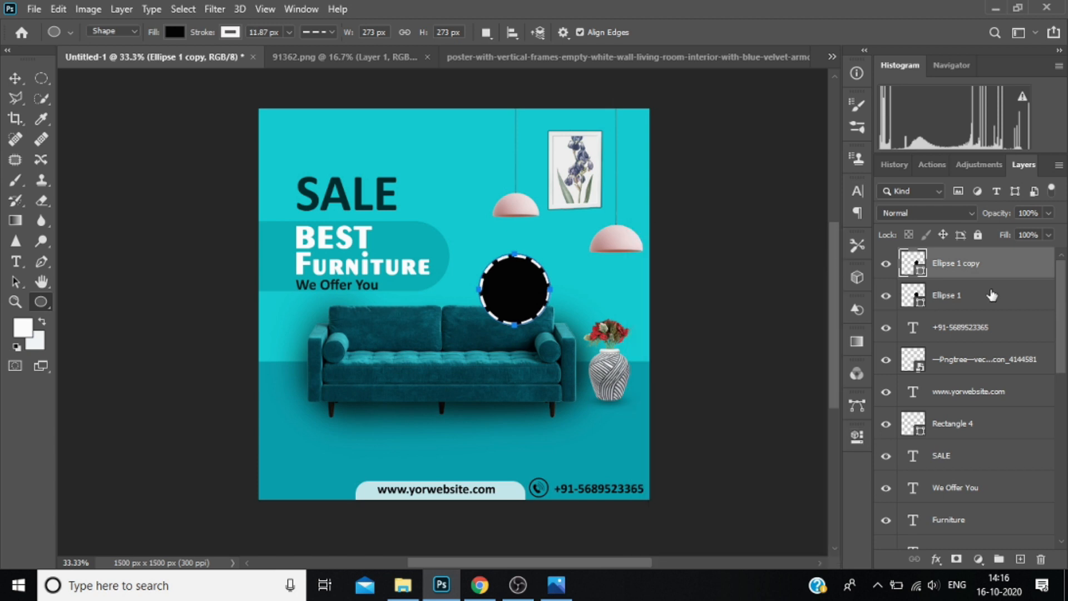
# Scale the dashed circle to 88.46% and centre it inside the black circle.
pyautogui.hotkey('ctrl', 't')
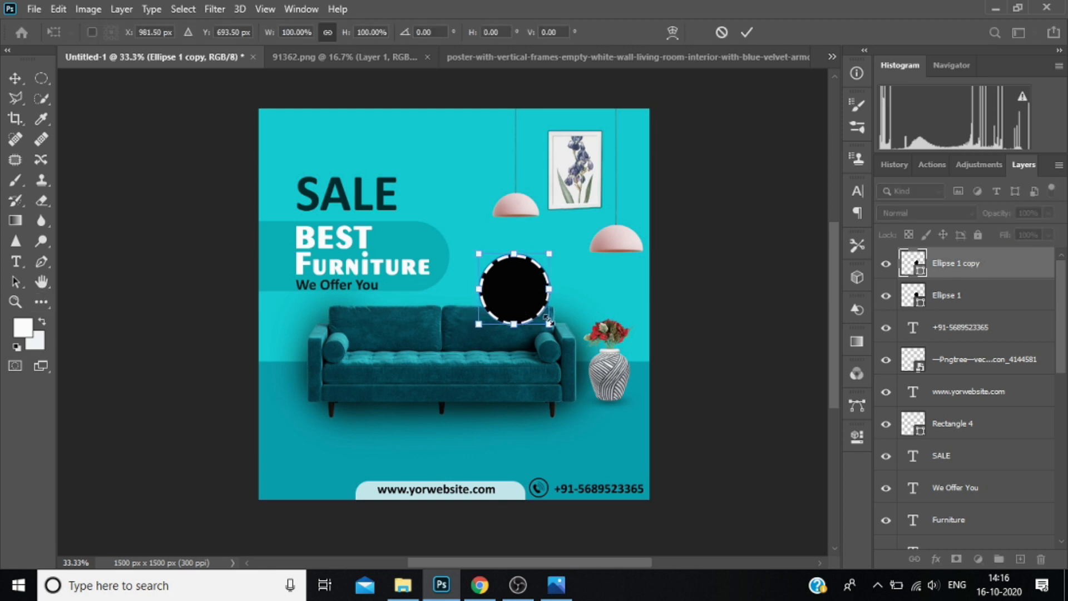
pyautogui.moveTo(549, 324); pyautogui.dragTo(546, 320)
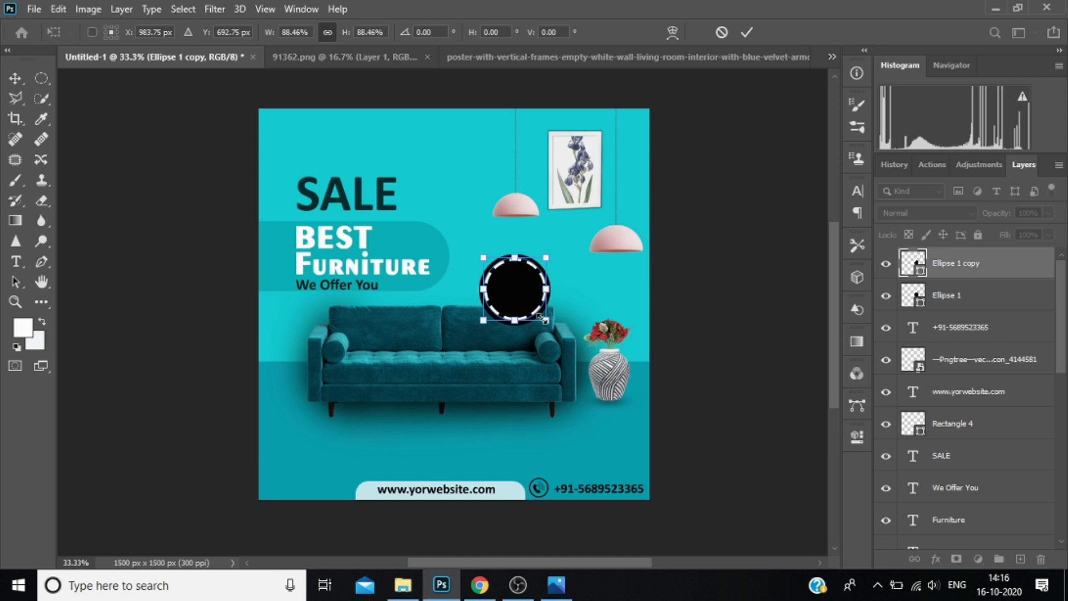
pyautogui.moveTo(544, 320); pyautogui.dragTo(544, 320)
pyautogui.press('Return')
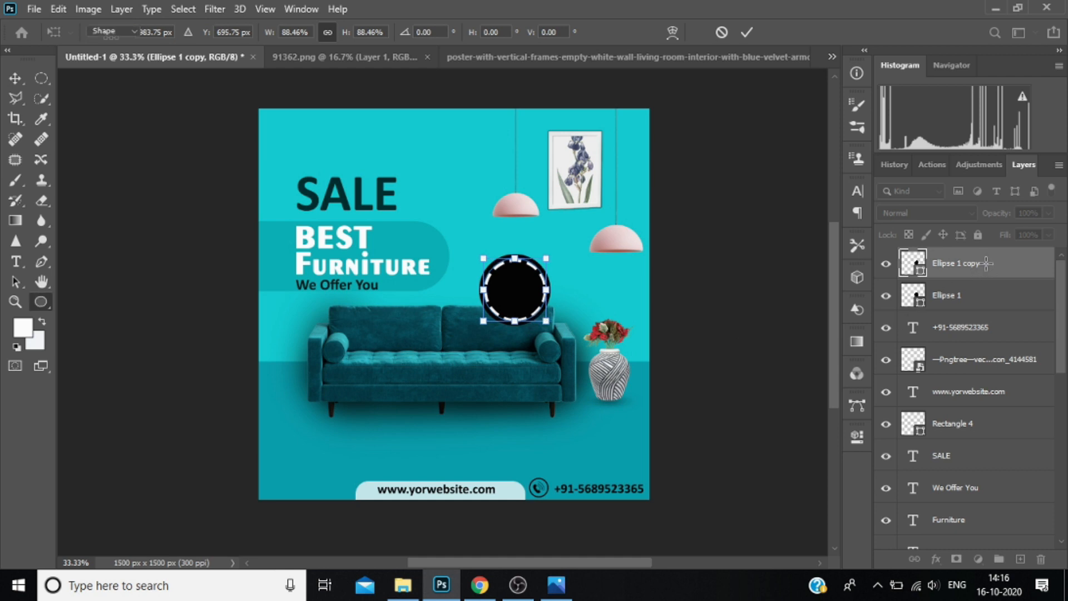
pyautogui.click(974, 321)
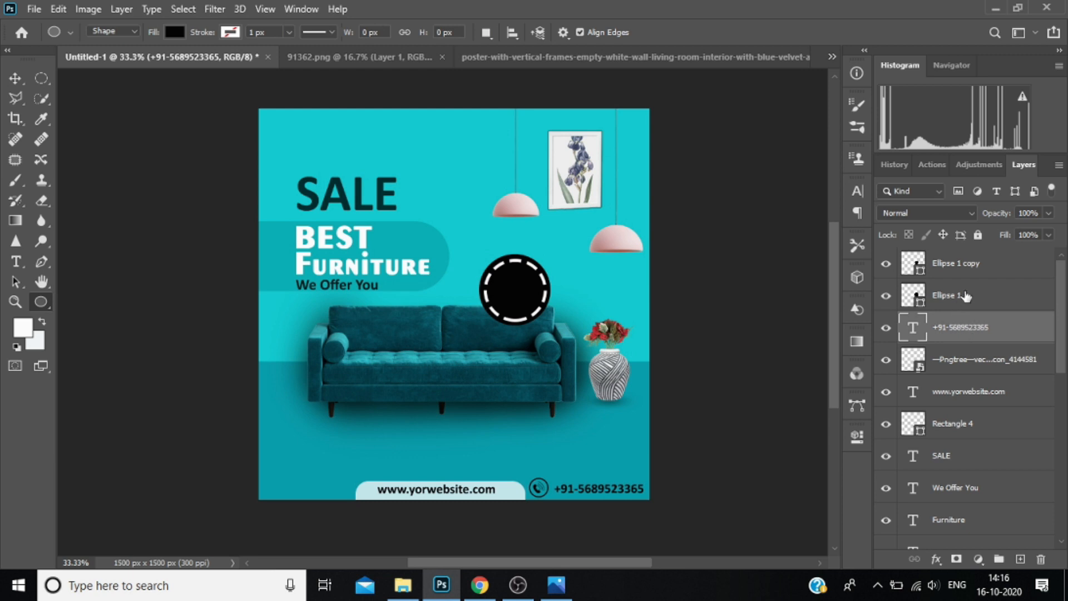
# Scale the plain black circle behind the dashed ring to 97.80% and nudge it slightly right to even out its edge.
pyautogui.click(964, 269)
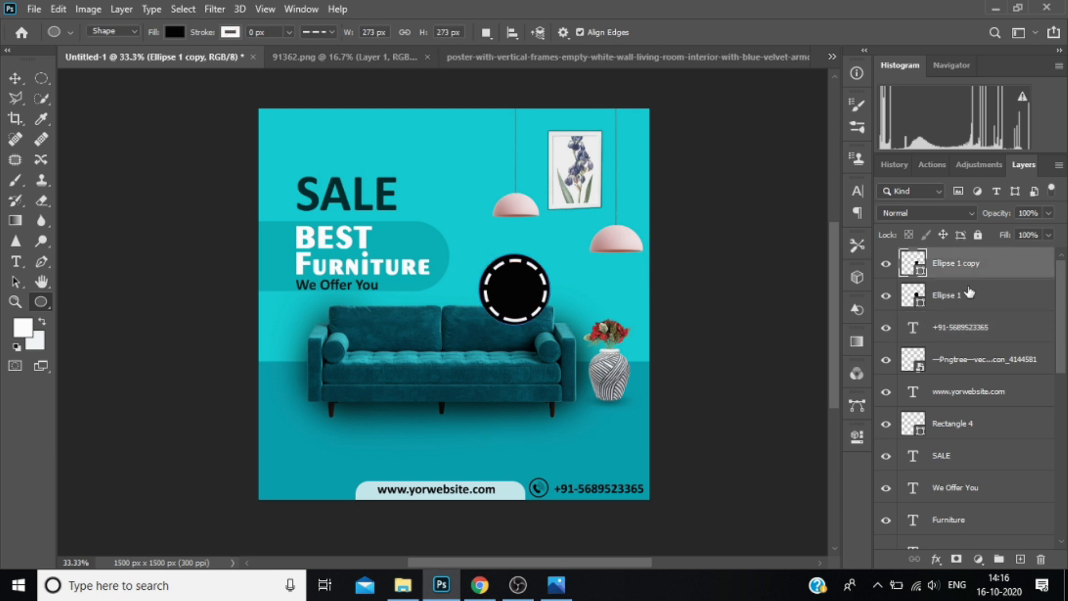
pyautogui.click(971, 294)
pyautogui.hotkey('ctrl', 't')
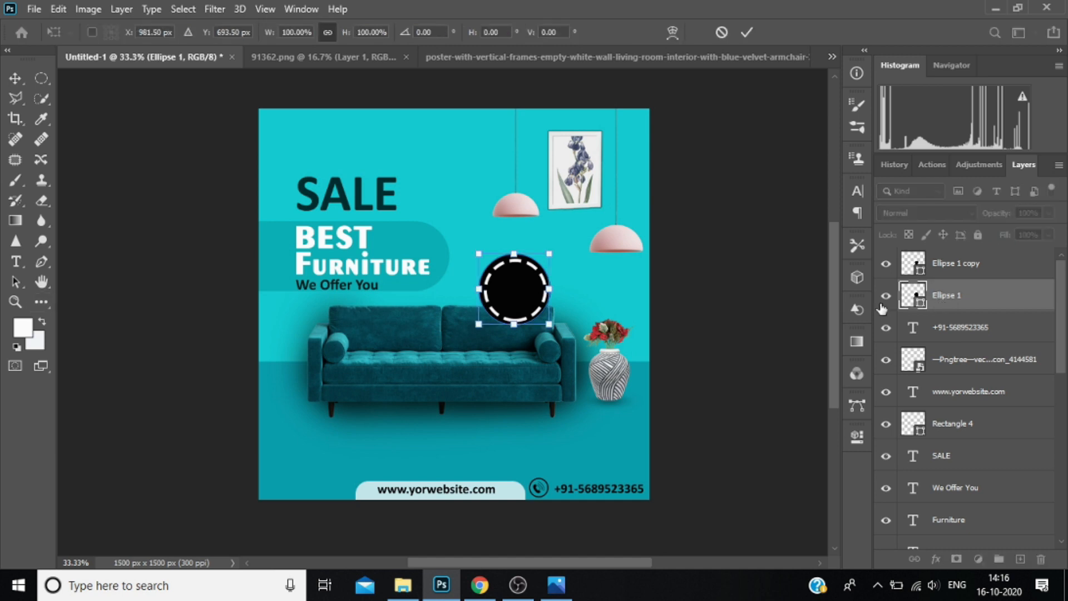
pyautogui.moveTo(551, 254); pyautogui.dragTo(549, 256)
pyautogui.press('Right')
pyautogui.press('Right')
pyautogui.press('Right')
pyautogui.press('Right')
pyautogui.press('Right')
pyautogui.press('Right')
# Add the white Calibri Bold text "50%" inside the black badge, layered above the dashed circle.
pyautogui.click(973, 264)
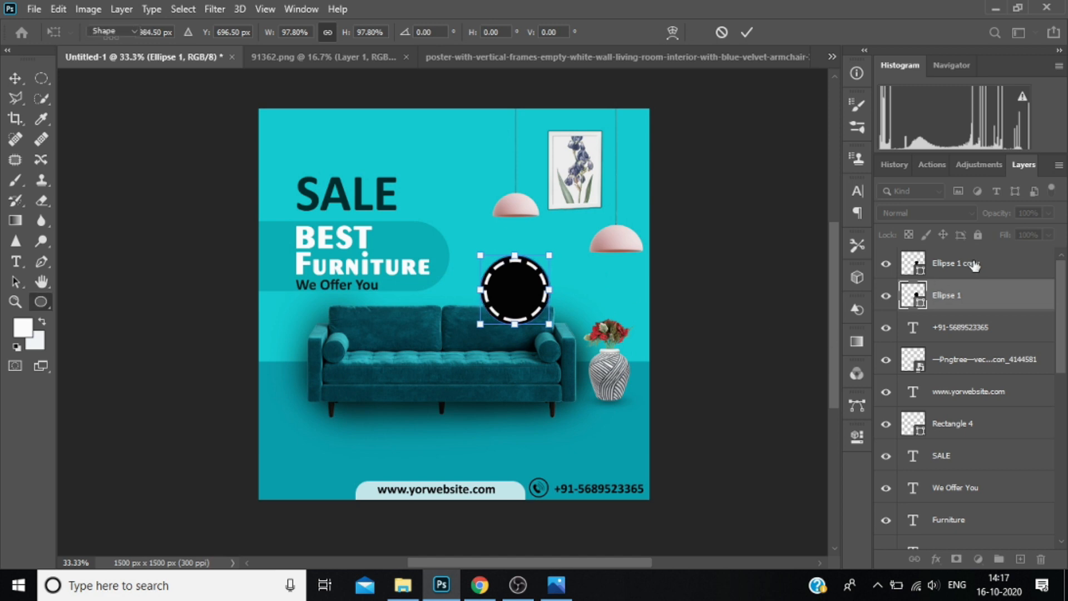
pyautogui.press('t')
pyautogui.click(499, 284)
pyautogui.press('BackSpace')
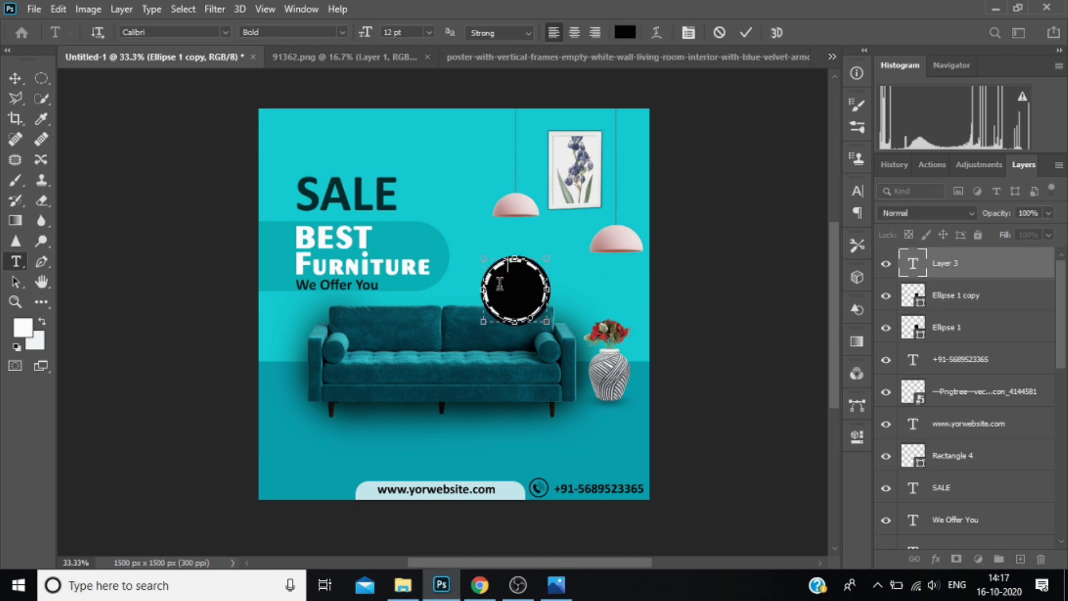
pyautogui.click(628, 33)
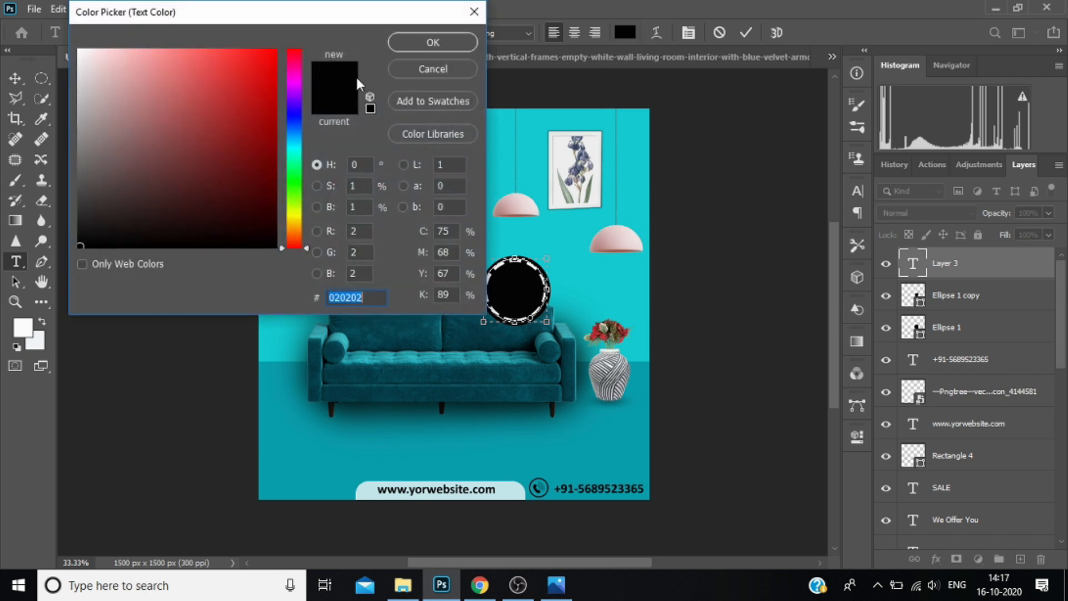
pyautogui.click(78, 52)
pyautogui.click(433, 43)
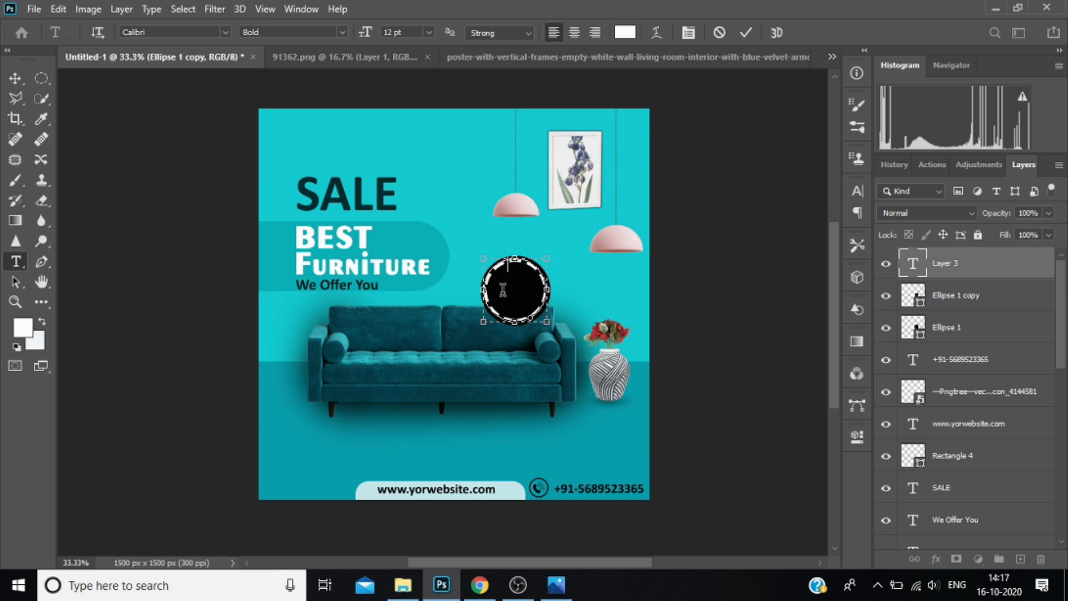
pyautogui.write('50%')
# Set the "50%" text to 24 pt and centre it horizontally in the badge.
pyautogui.moveTo(511, 288); pyautogui.dragTo(479, 288)
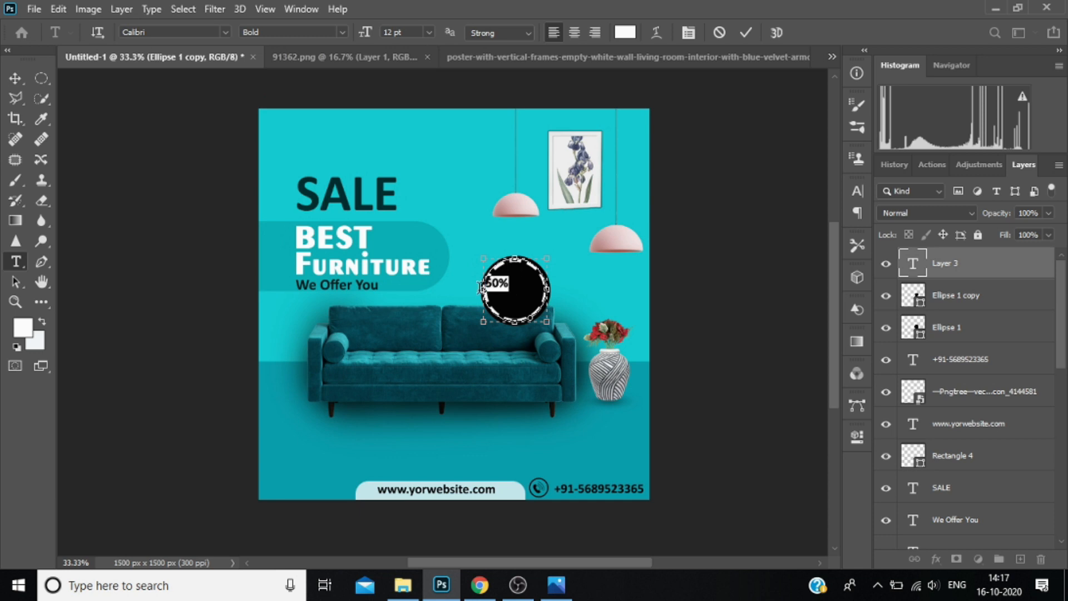
pyautogui.click(429, 32)
pyautogui.click(424, 180)
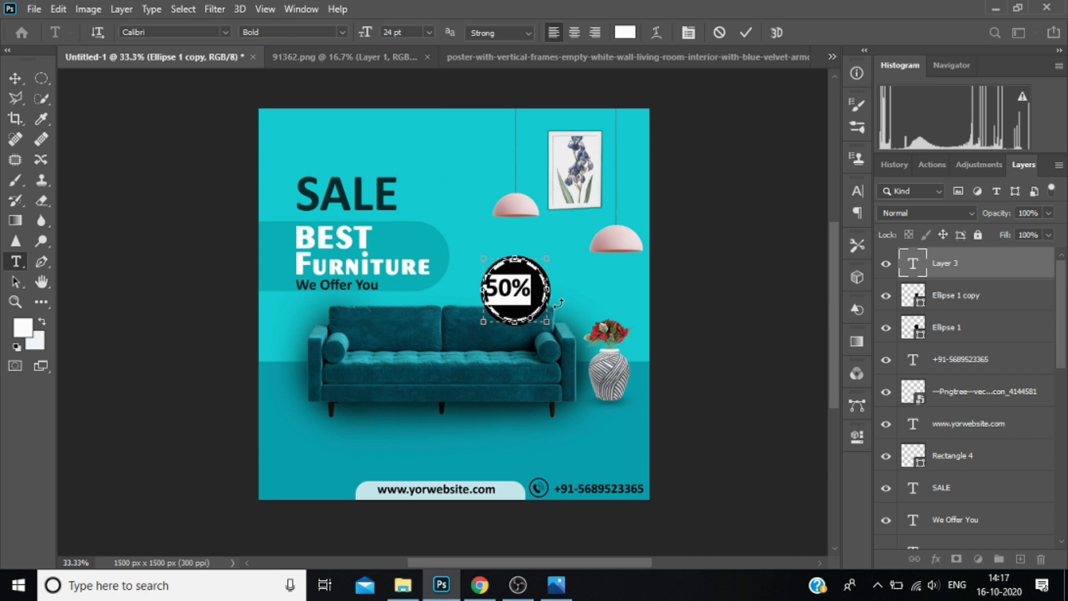
pyautogui.moveTo(512, 359); pyautogui.dragTo(520, 359)
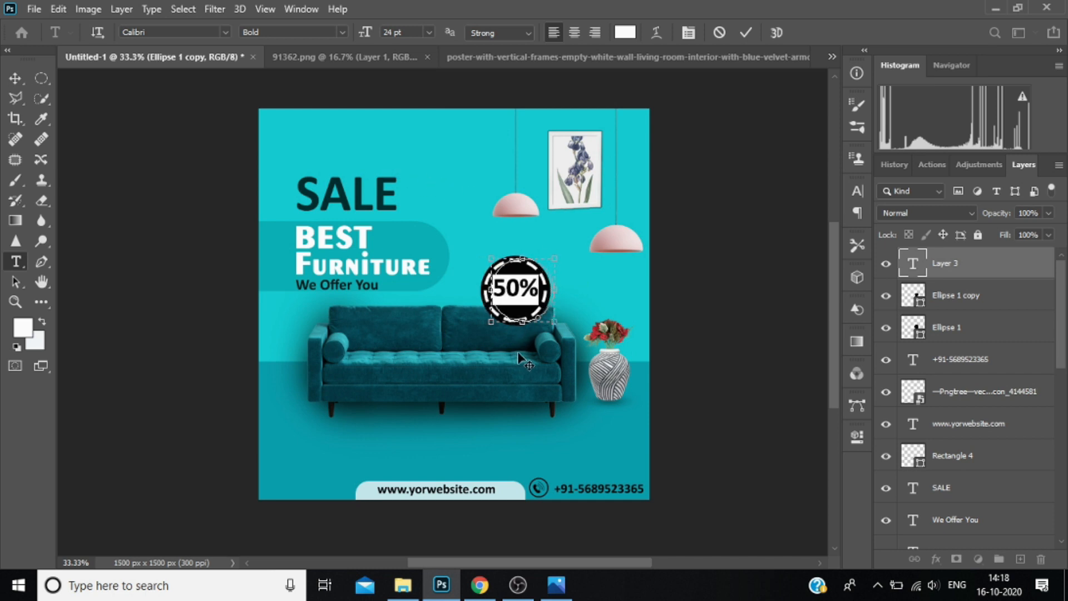
pyautogui.click(519, 290)
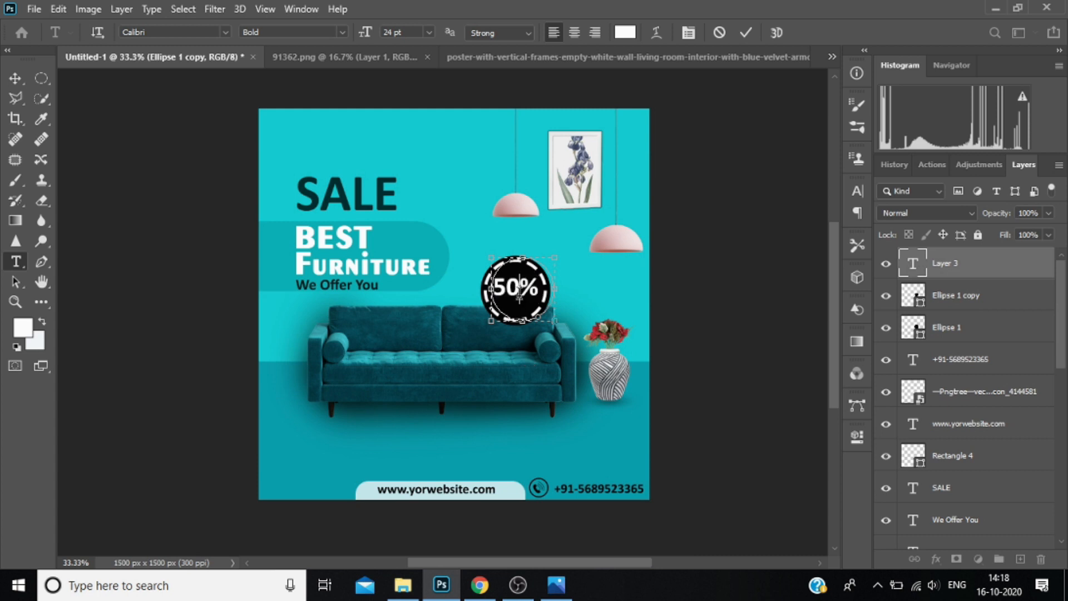
pyautogui.click(996, 266)
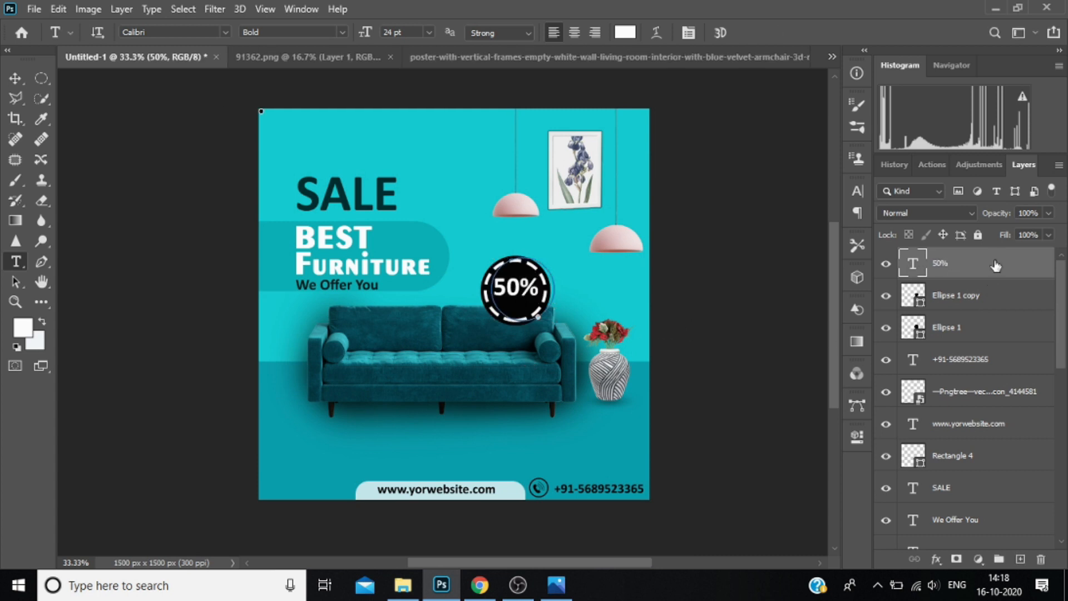
# Add the white text "Discount" below "50%" as a separate layer, sized at 11 pt.
pyautogui.click(503, 307)
pyautogui.press('BackSpace')
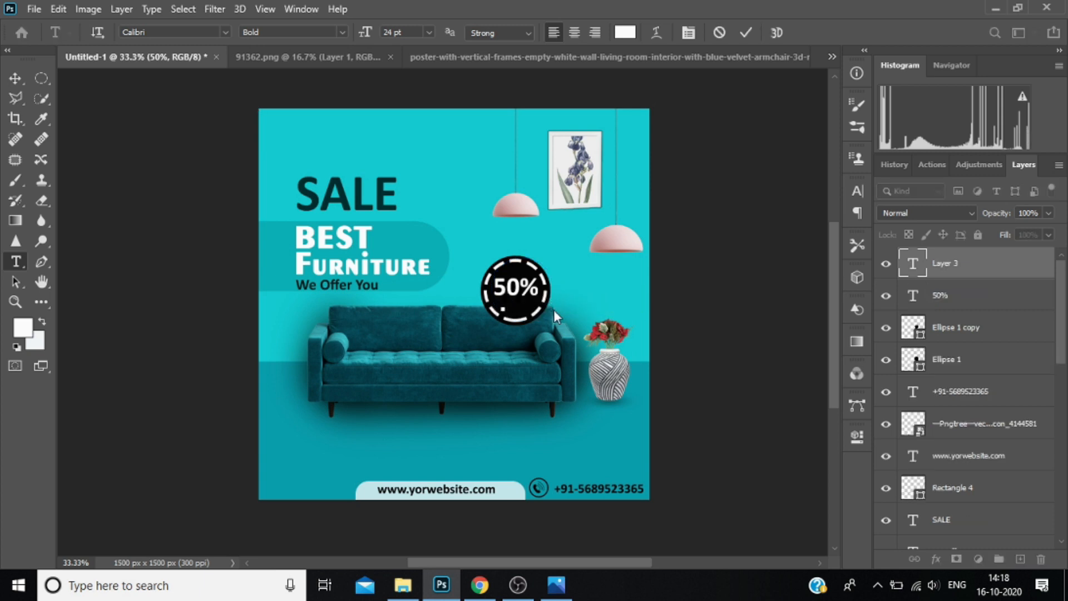
pyautogui.write('Discount')
pyautogui.hotkey('ctrl', 'a')
pyautogui.click(429, 33)
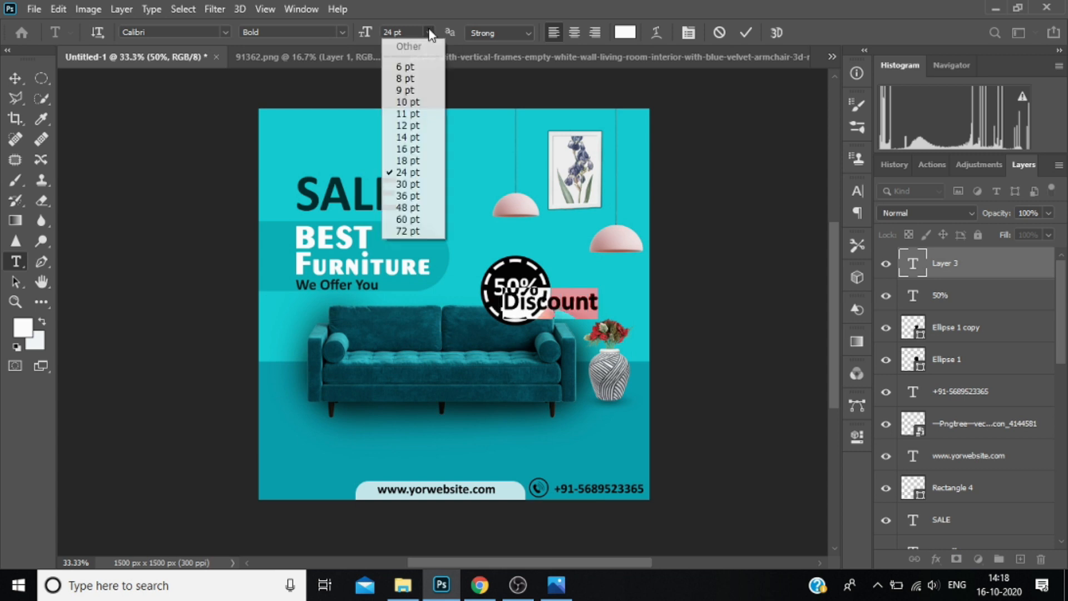
pyautogui.click(421, 114)
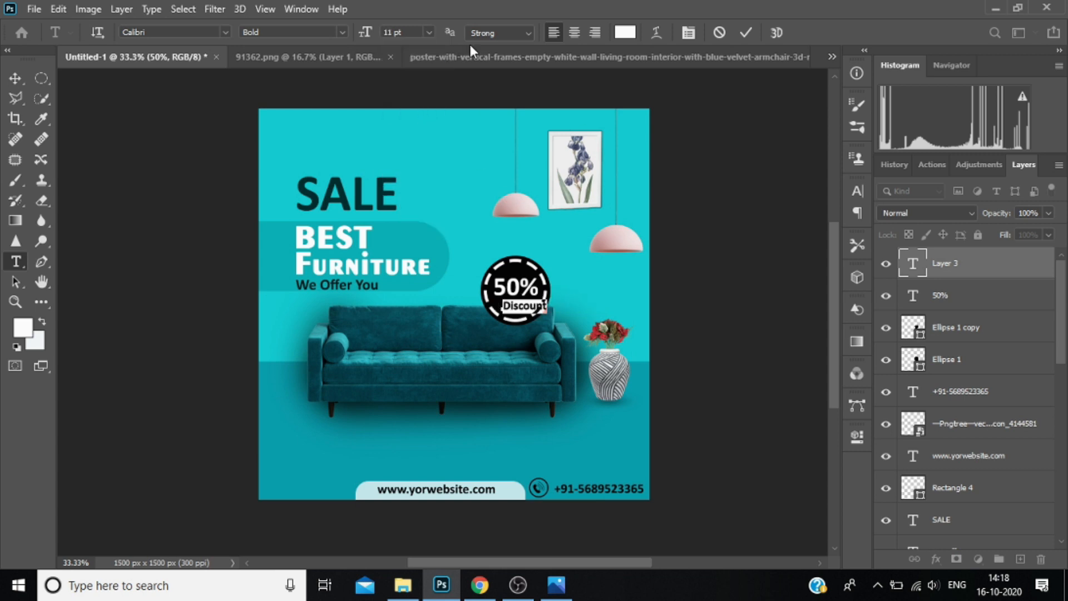
# Underline the word "Discount" and centre it beneath "50%" within the dashed ring.
pyautogui.click(858, 189)
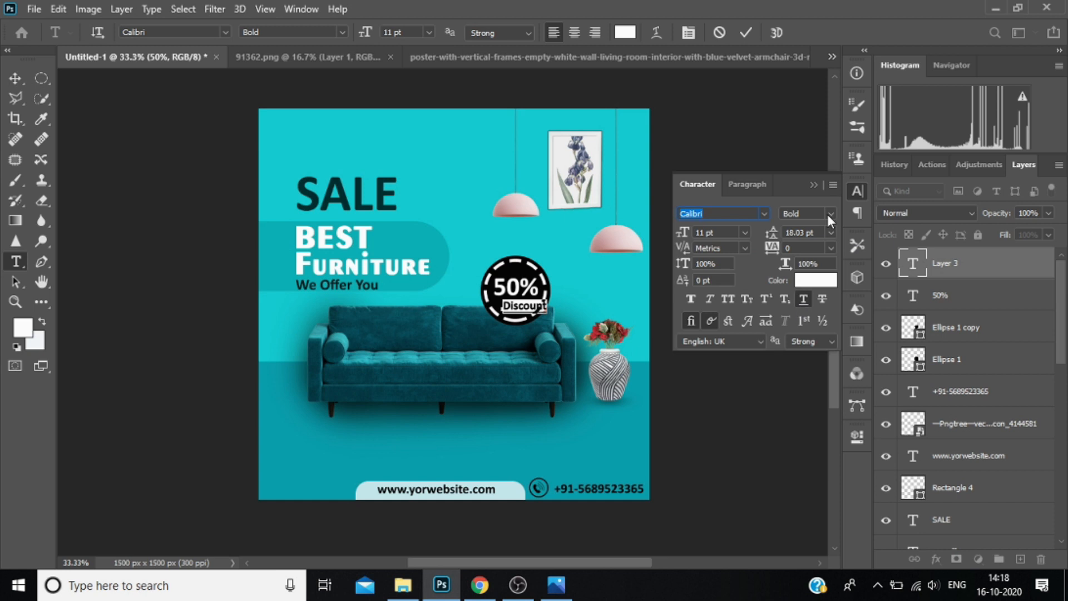
pyautogui.click(812, 185)
pyautogui.moveTo(544, 333); pyautogui.dragTo(535, 326)
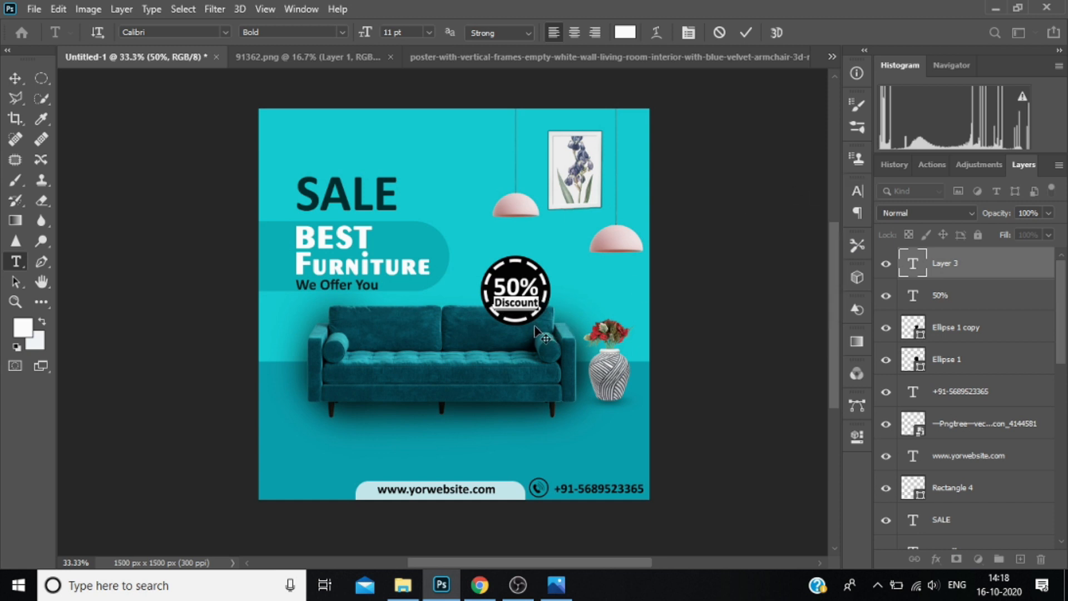
pyautogui.click(974, 278)
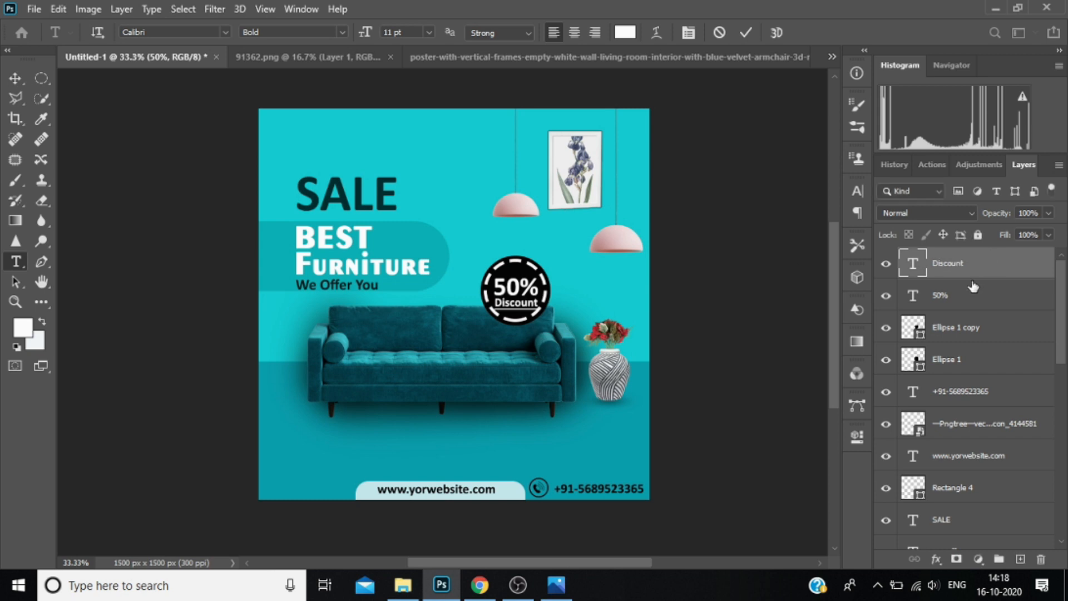
# Group the two badge texts with both circles, scale the group to 81.06% and rotate it -7.44°.
pyautogui.keyDown('shift'); pyautogui.click(981, 358); pyautogui.keyUp('shift')
pyautogui.hotkey('ctrl', 'g')
pyautogui.hotkey('ctrl', 't')
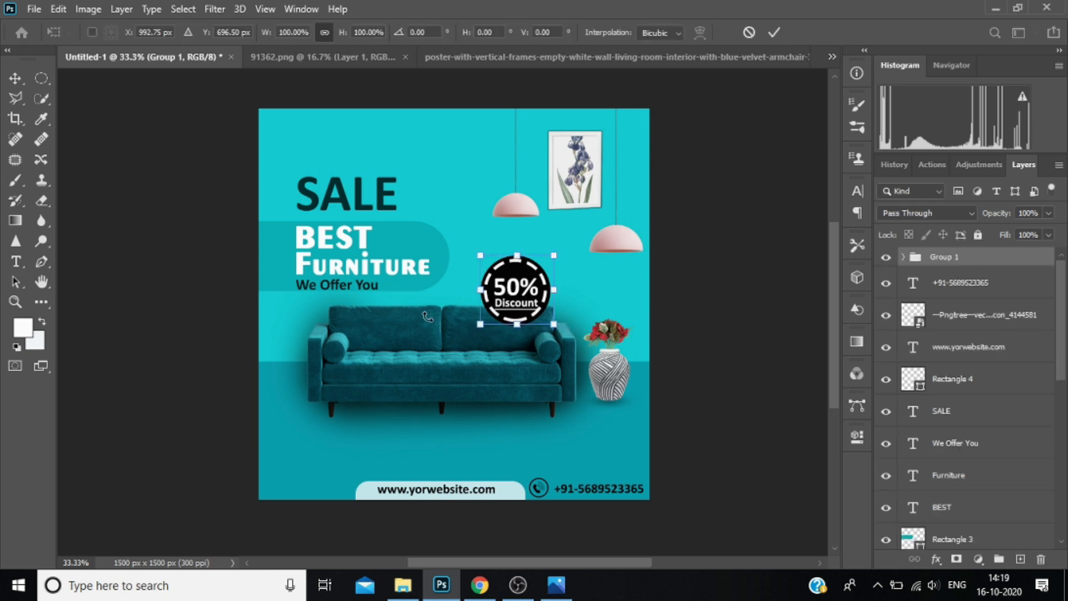
pyautogui.moveTo(551, 324); pyautogui.dragTo(541, 310)
pyautogui.moveTo(566, 243); pyautogui.dragTo(555, 234)
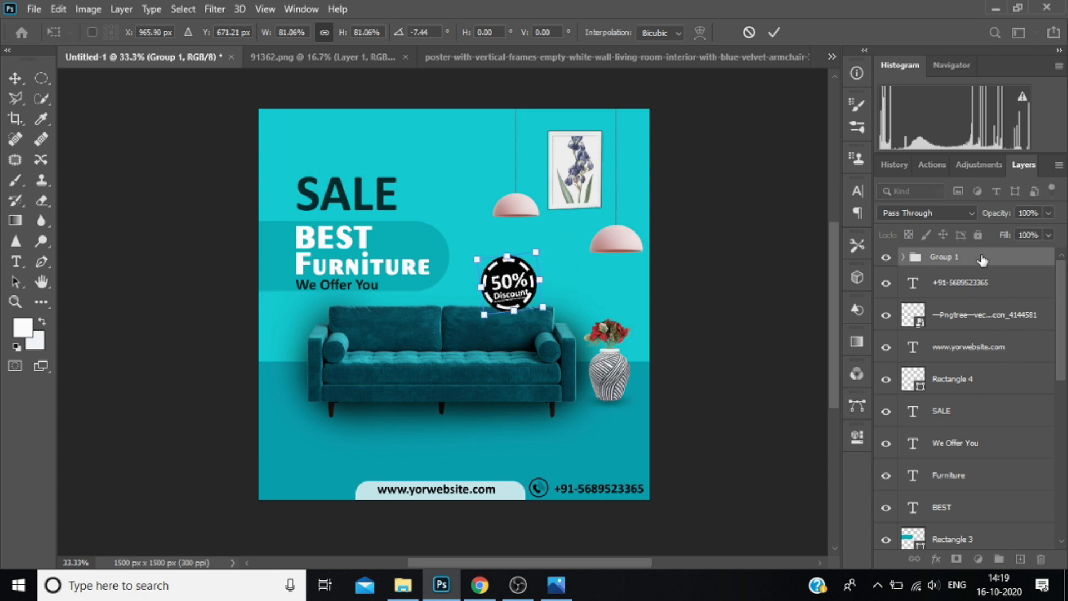
# Move the badge group directly below the Sofa layer so the badge sits behind the sofa's backrest.
pyautogui.press('t')
pyautogui.moveTo(982, 257); pyautogui.dragTo(986, 489)
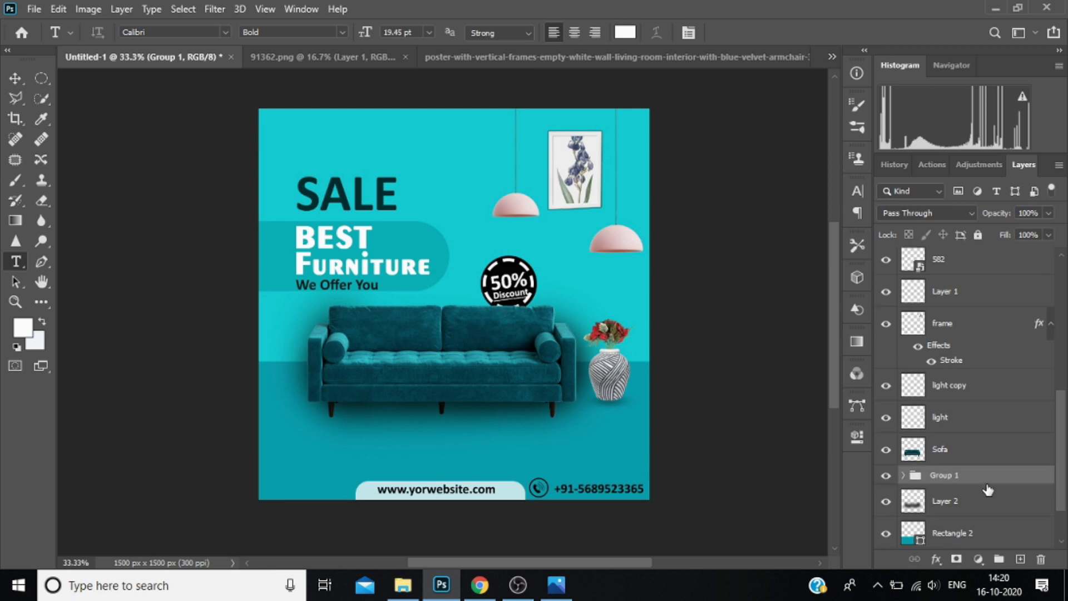